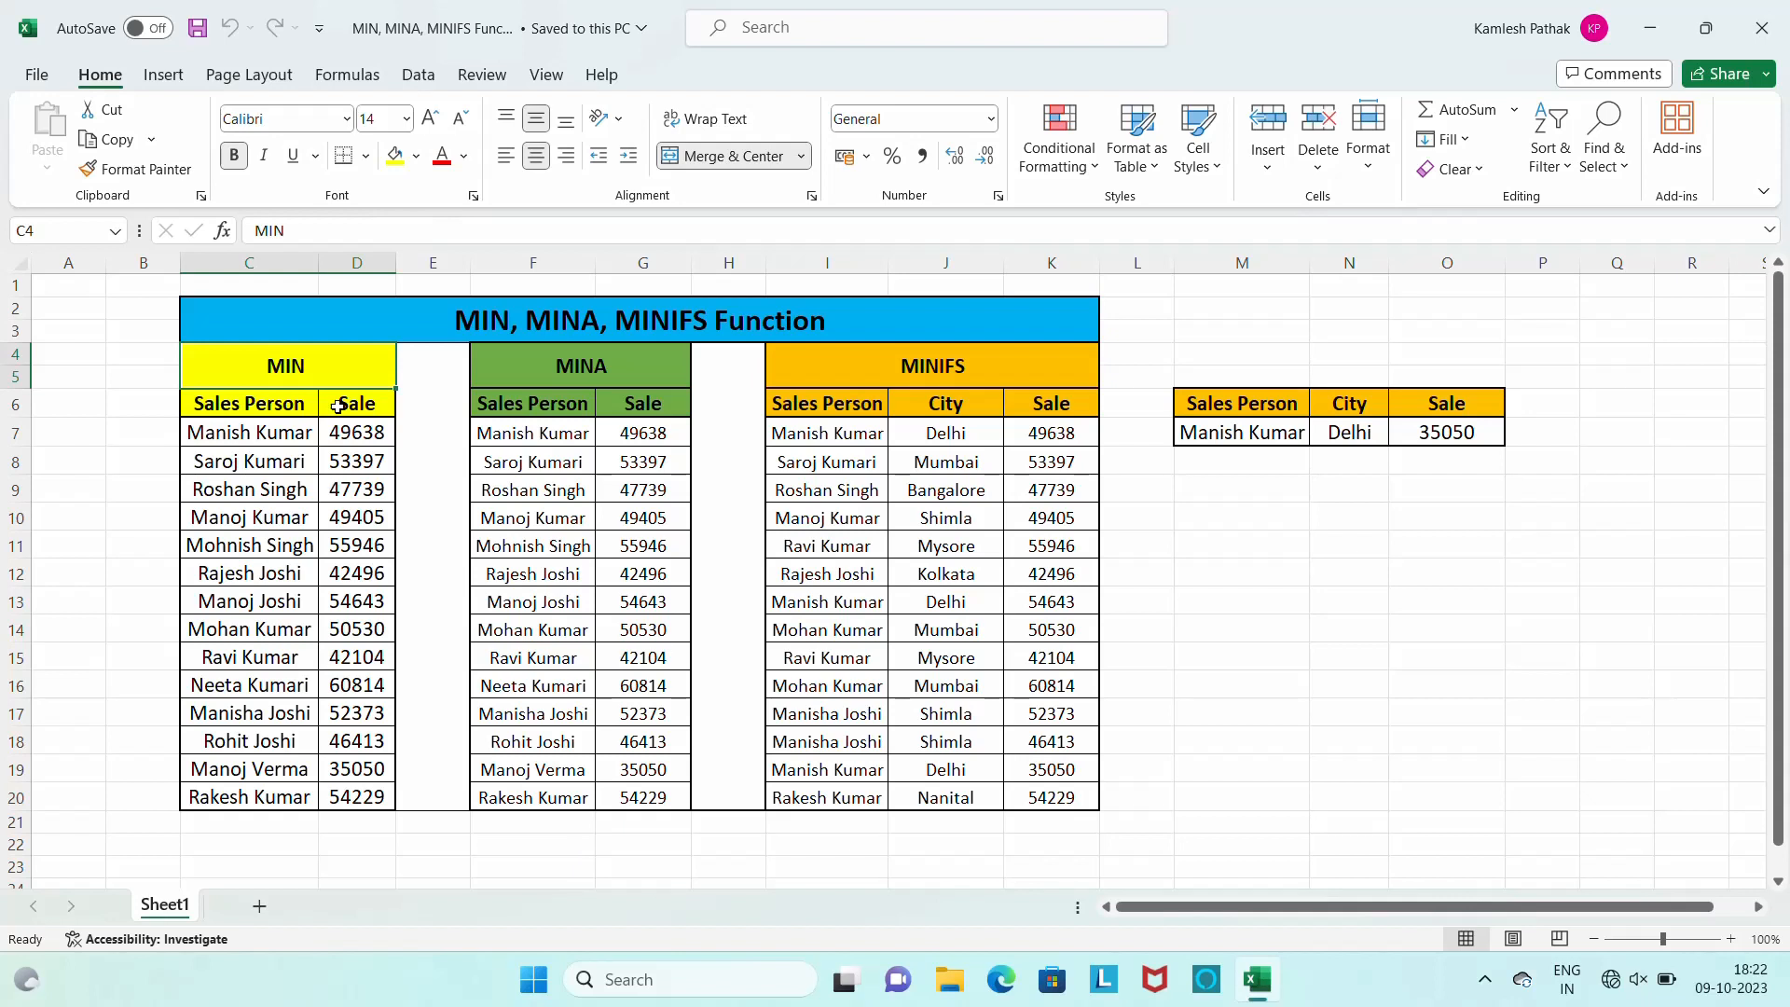
Enter =MIN(D7:D20) in cell D21 below the MIN table's Sale column and set its font size to 16.
{"action": "left_click", "coordinate": [268, 433]}
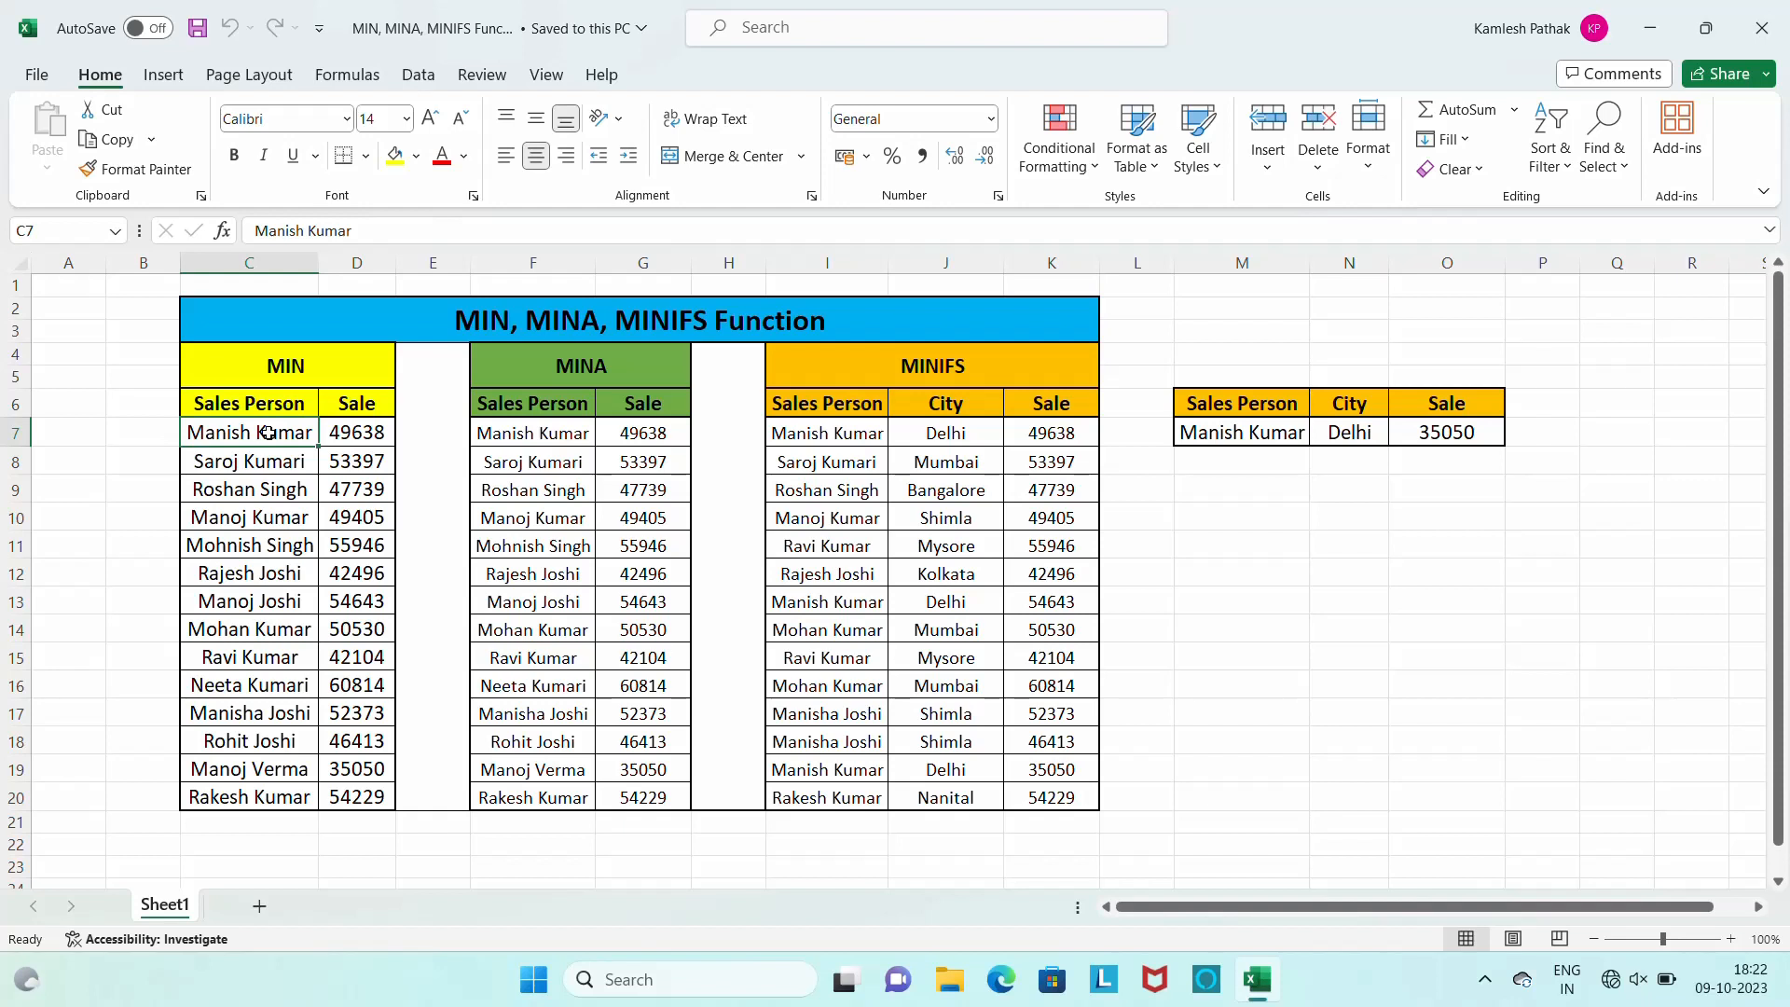
{"action": "left_click", "coordinate": [375, 433]}
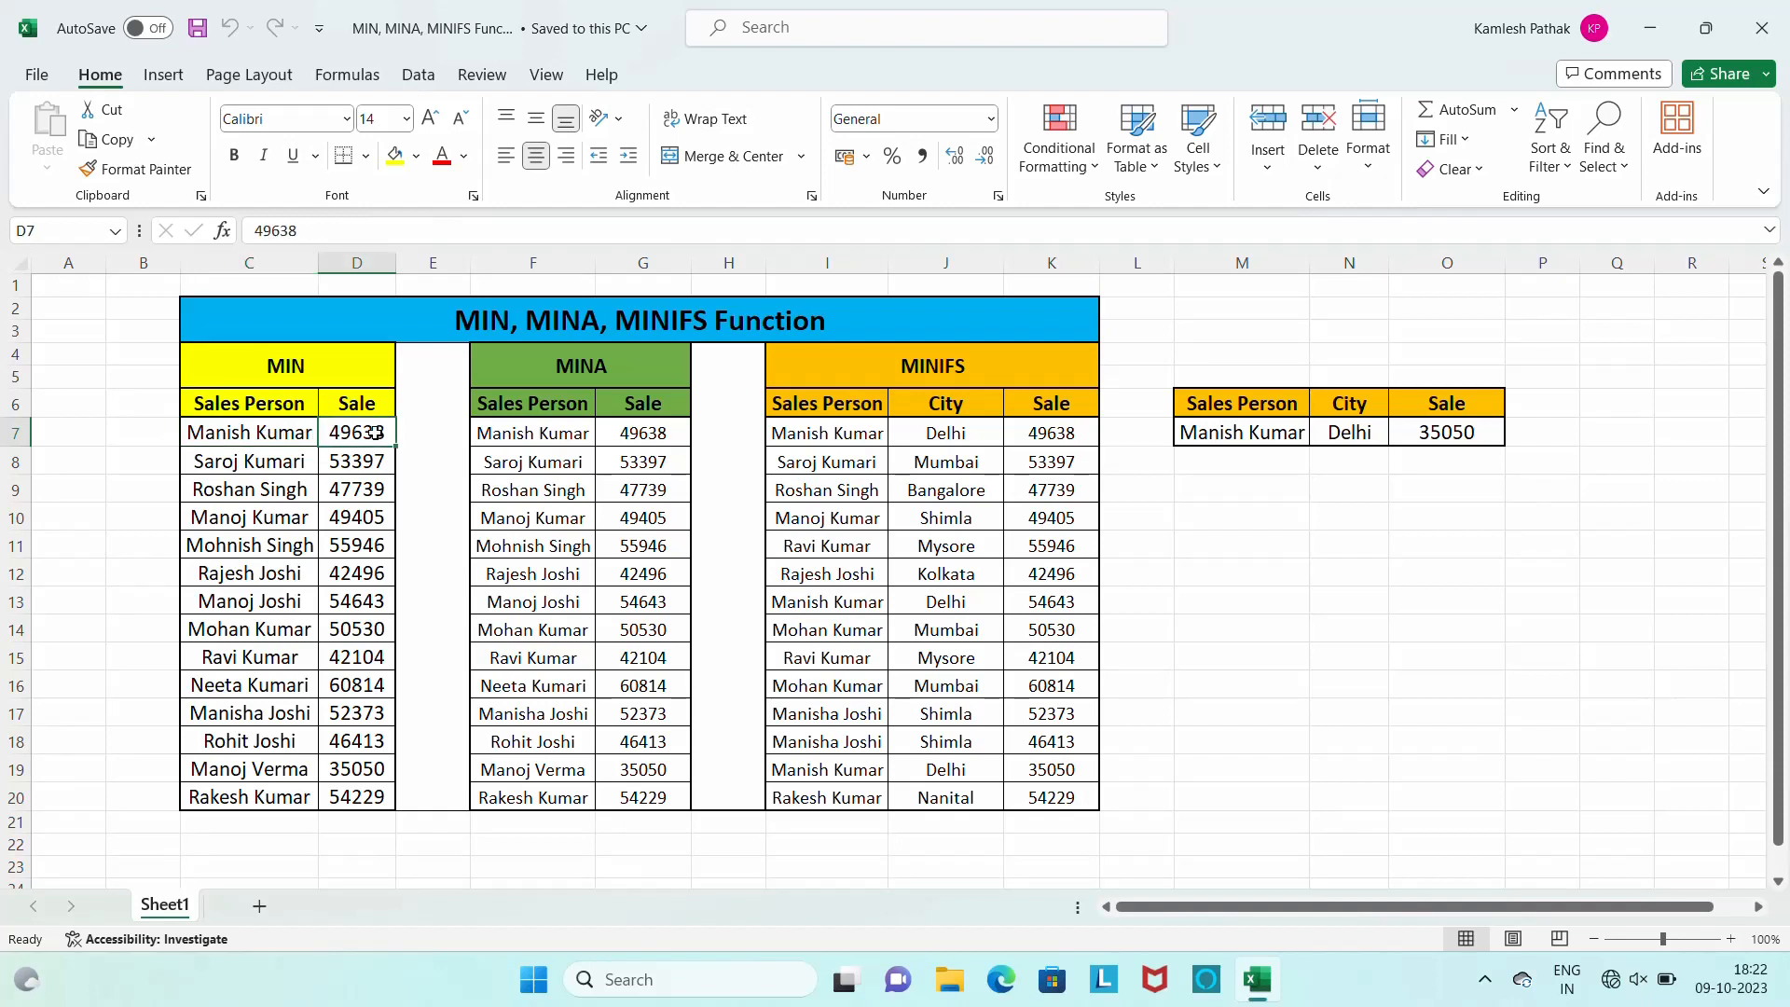
{"action": "key", "text": "Down"}
{"action": "key", "text": "Down"}
{"action": "key", "text": "Down"}
{"action": "key", "text": "Down"}
{"action": "key", "text": "Down"}
{"action": "key", "text": "Down"}
{"action": "key", "text": "Down"}
{"action": "key", "text": "Down"}
{"action": "key", "text": "Down"}
{"action": "key", "text": "Down"}
{"action": "key", "text": "Down"}
{"action": "key", "text": "Down"}
{"action": "key", "text": "Down"}
{"action": "key", "text": "Down"}
{"action": "key", "text": "Down"}
{"action": "key", "text": "Down"}
{"action": "key", "text": "Down"}
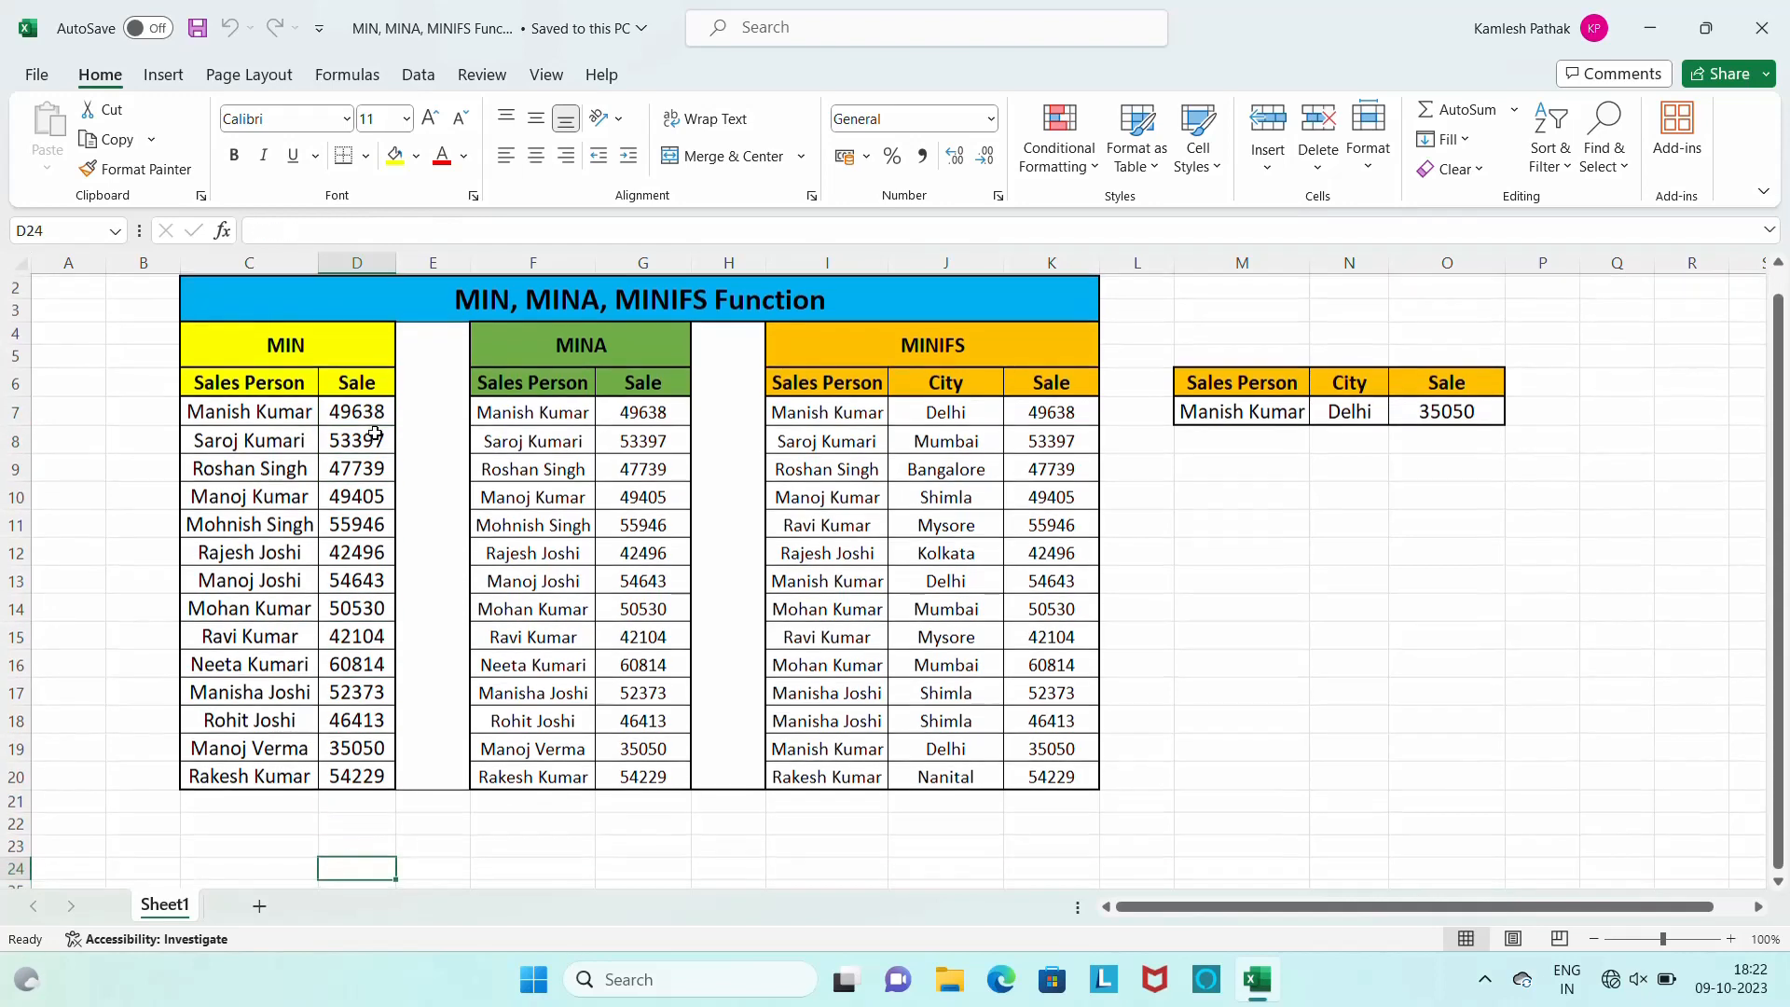
{"action": "key", "text": "Up"}
{"action": "key", "text": "Up"}
{"action": "key", "text": "Up"}
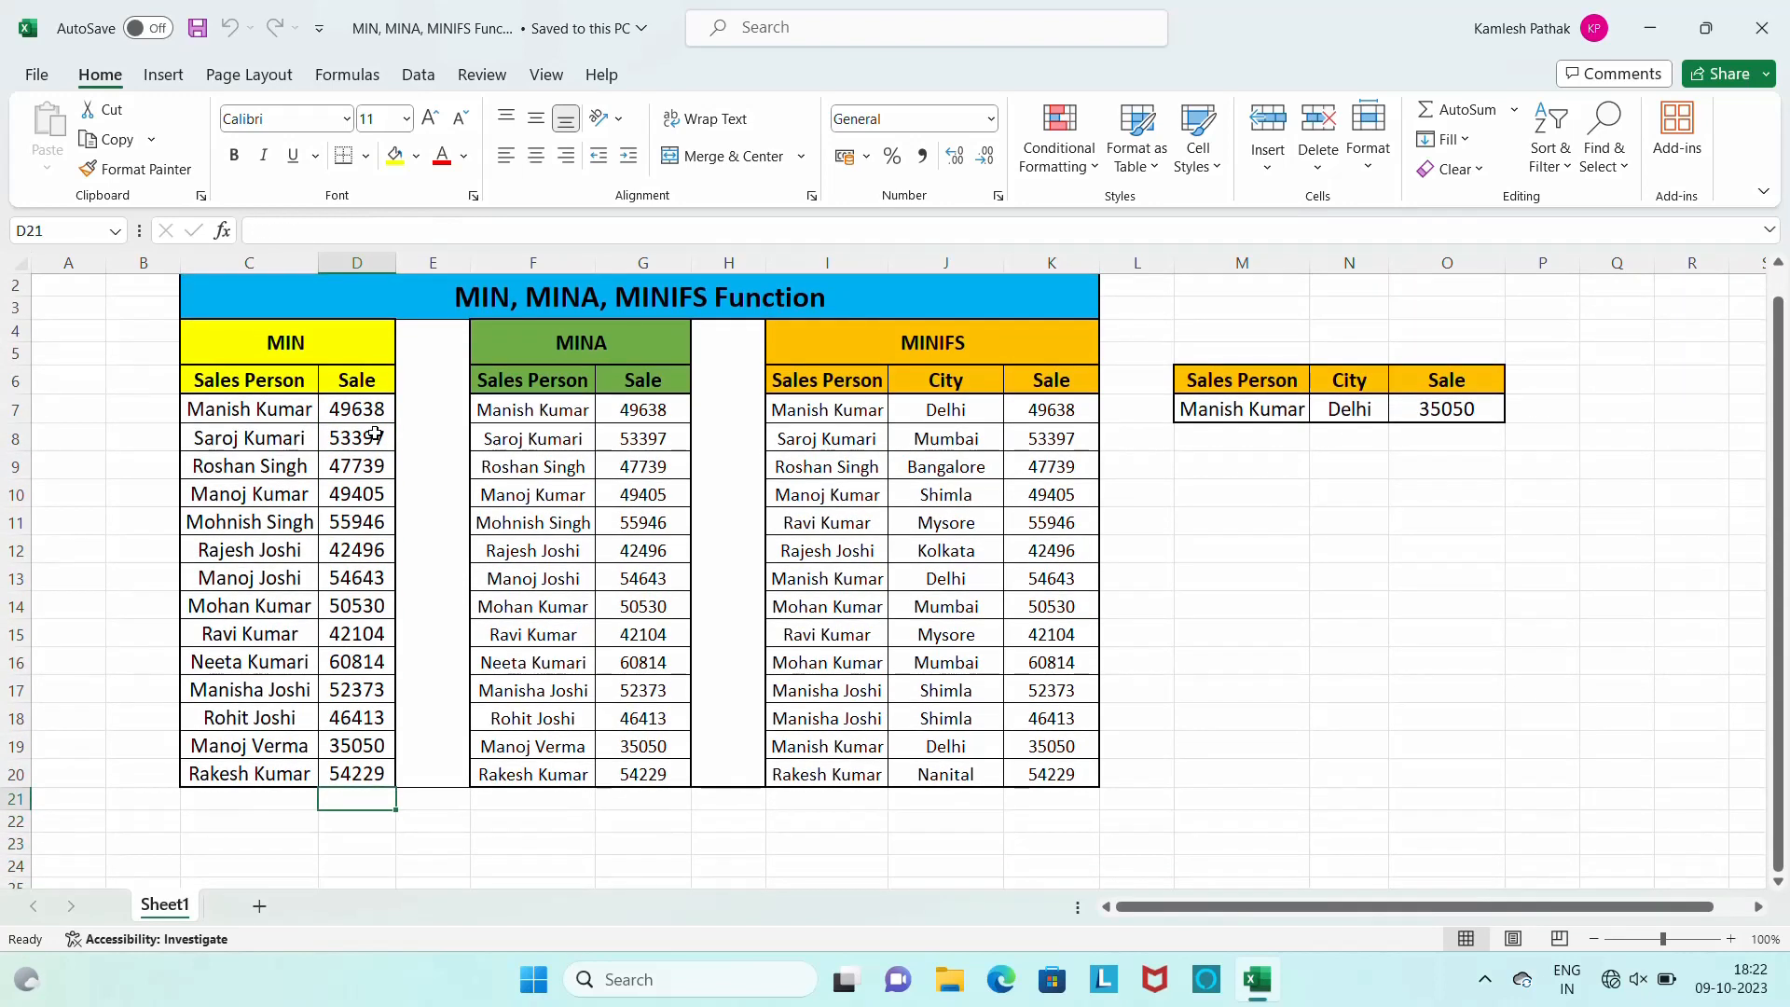
{"action": "type", "text": "=min"}
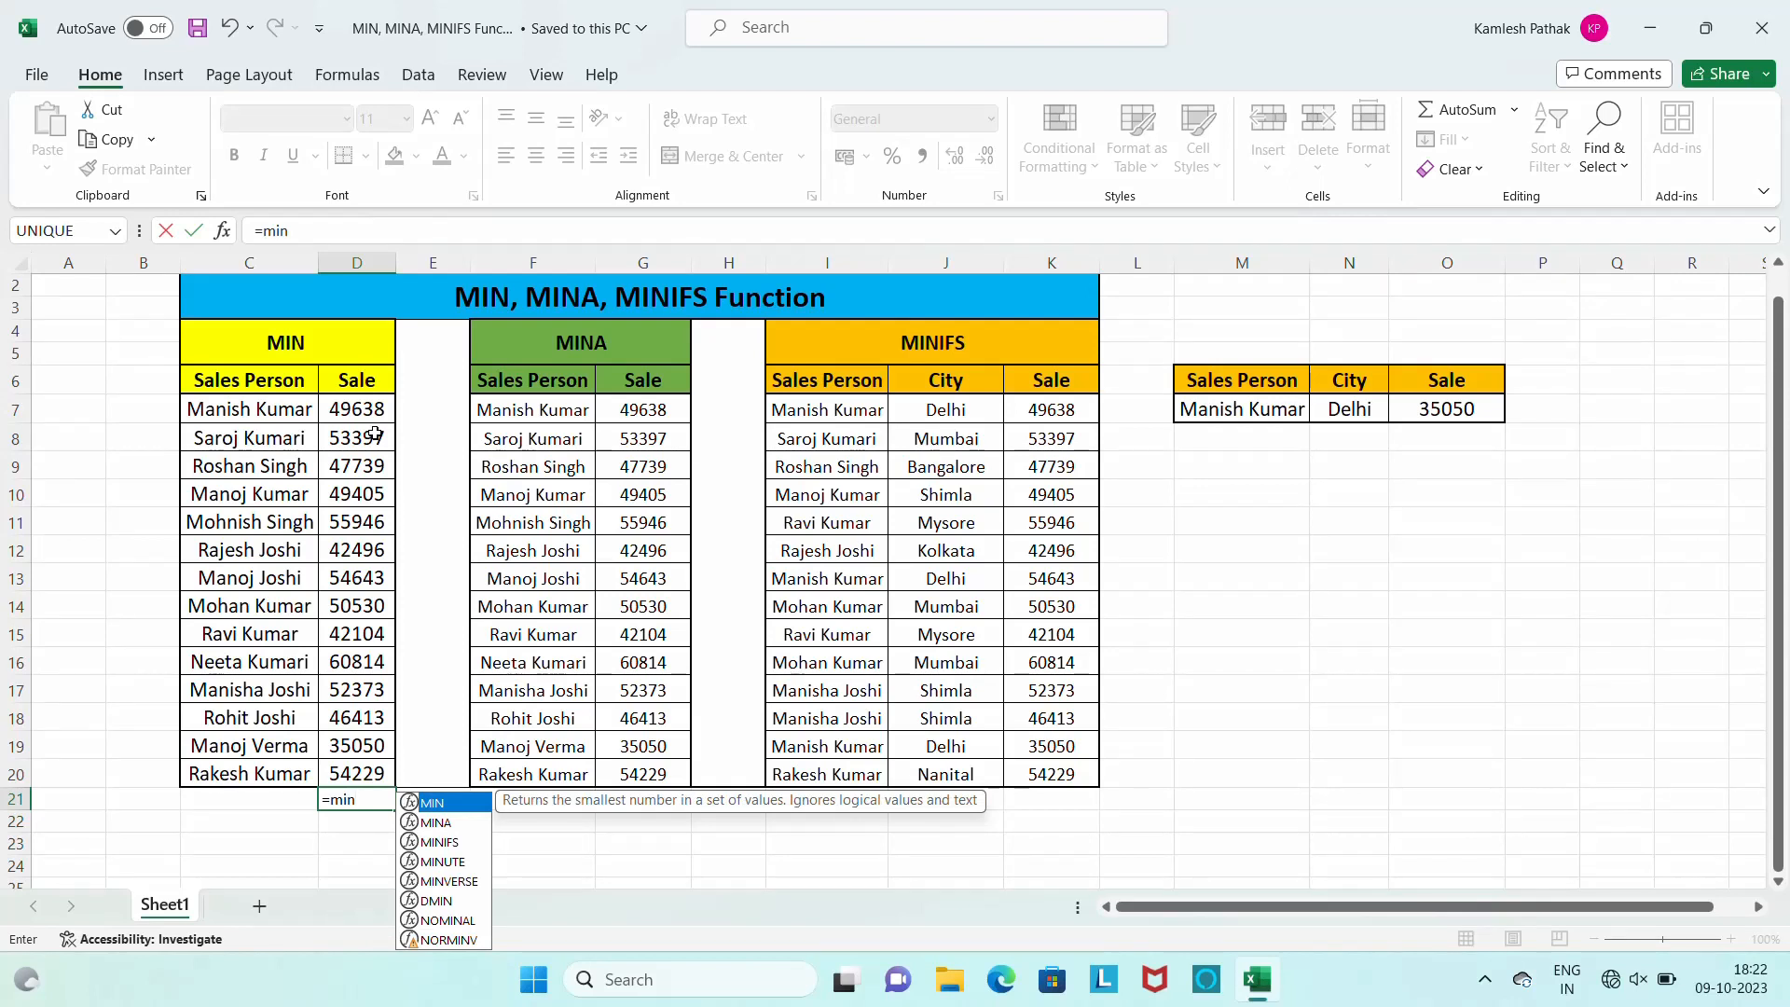
{"action": "key", "text": "Tab"}
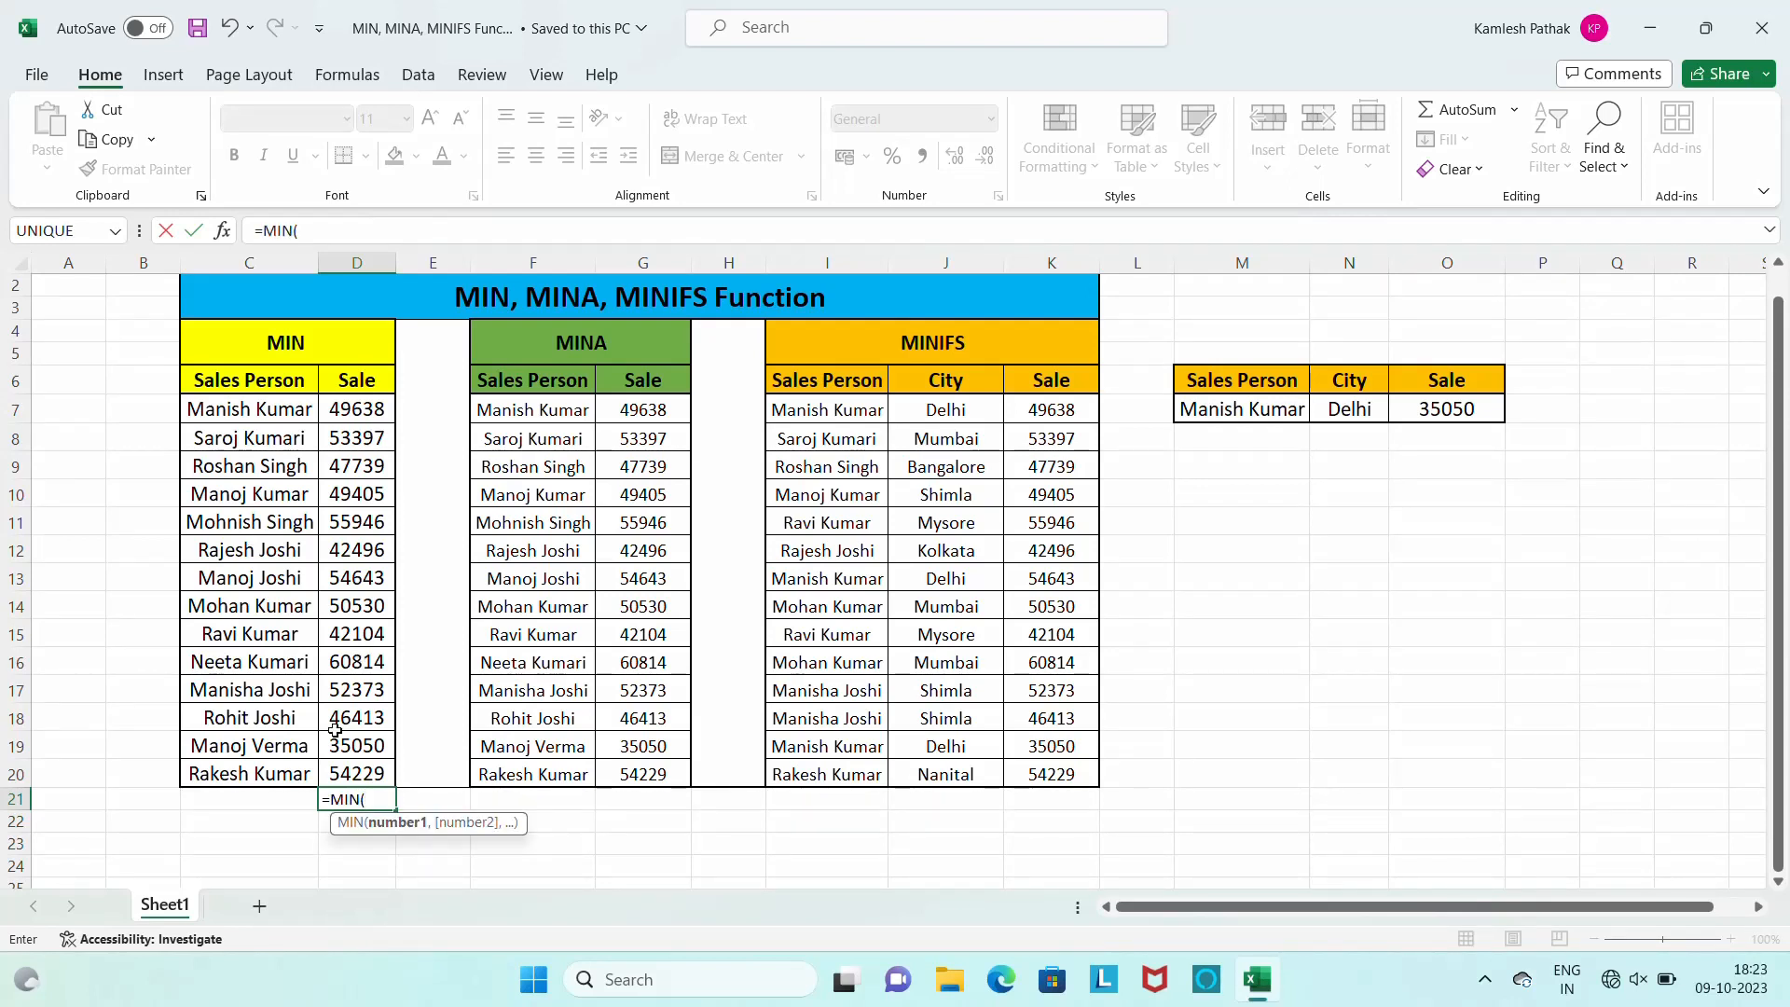
{"action": "left_click", "coordinate": [359, 412]}
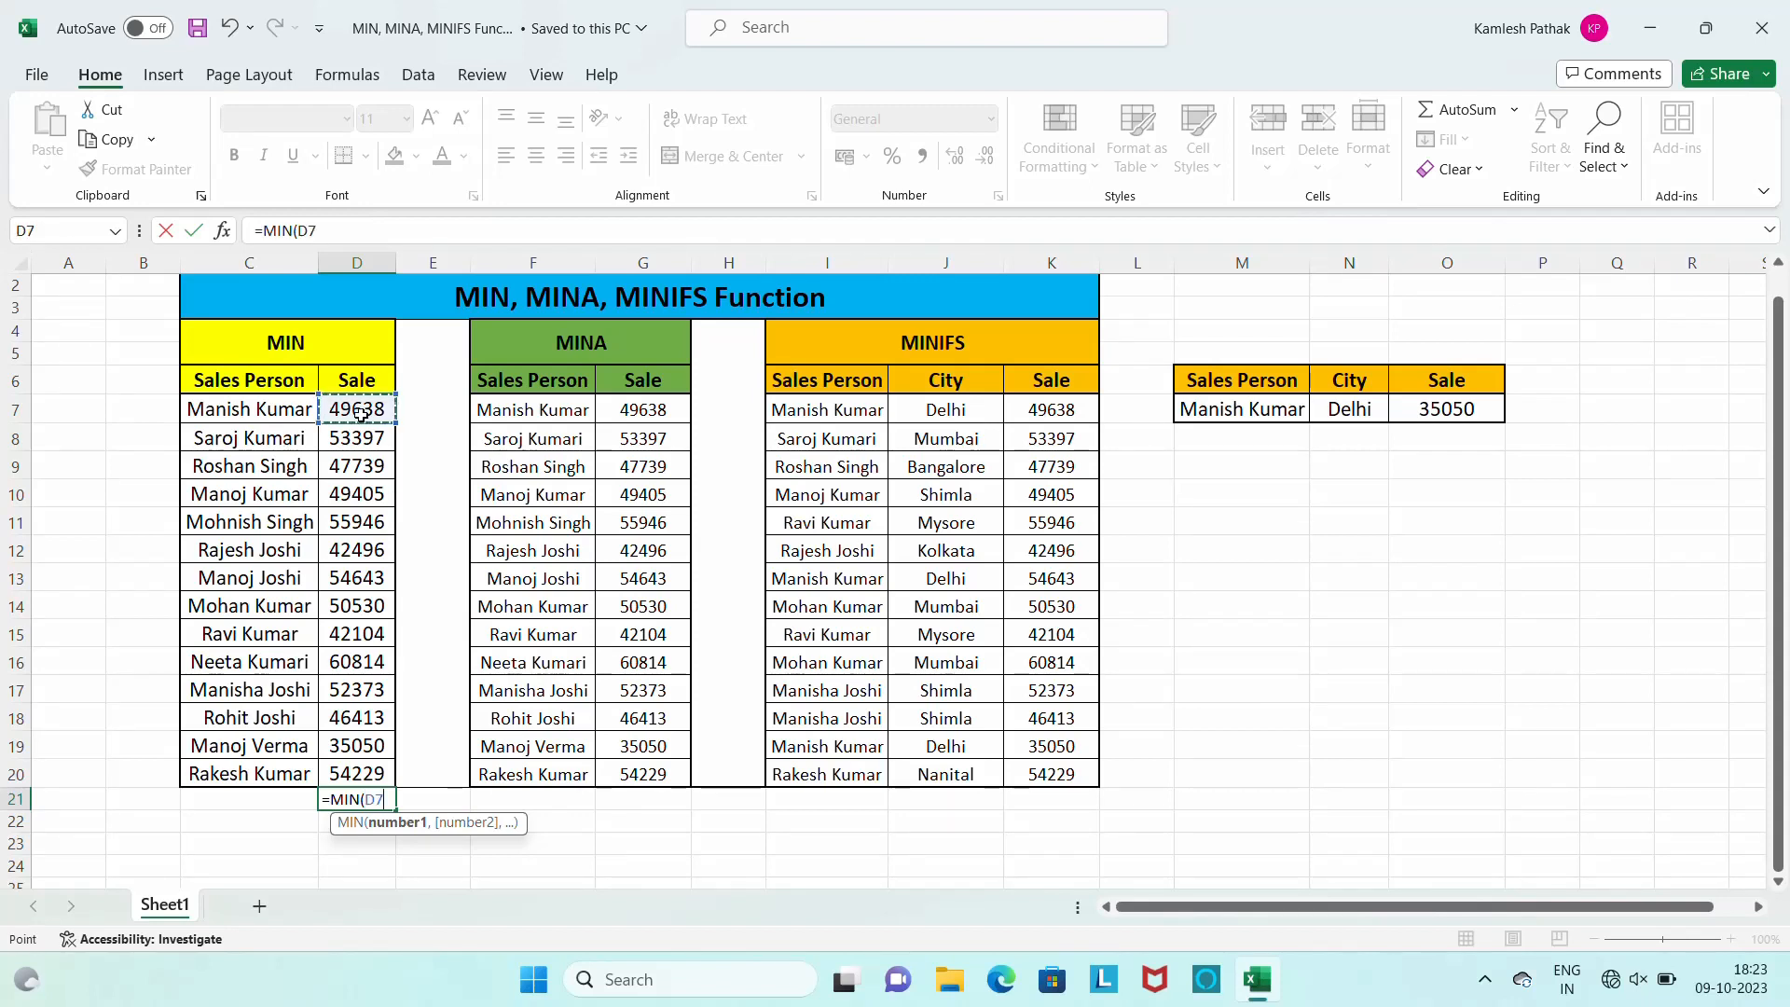
{"action": "key", "text": "ctrl+shift+Down"}
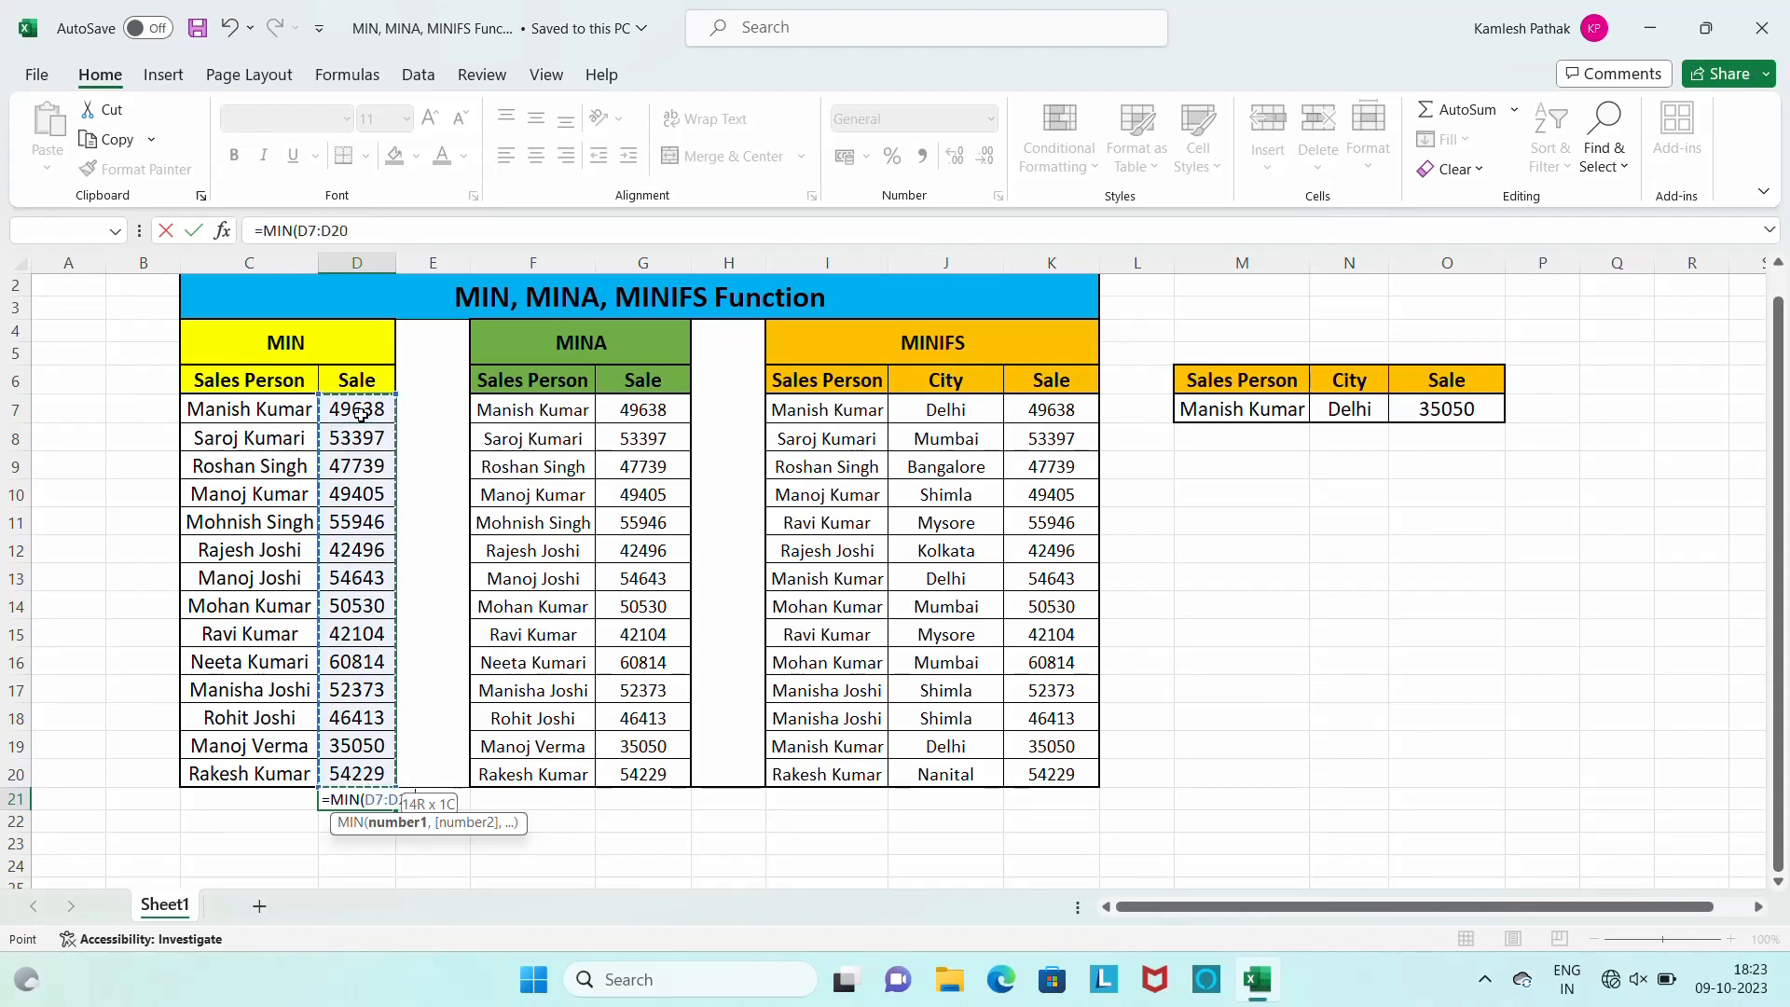
{"action": "type", "text": ")"}
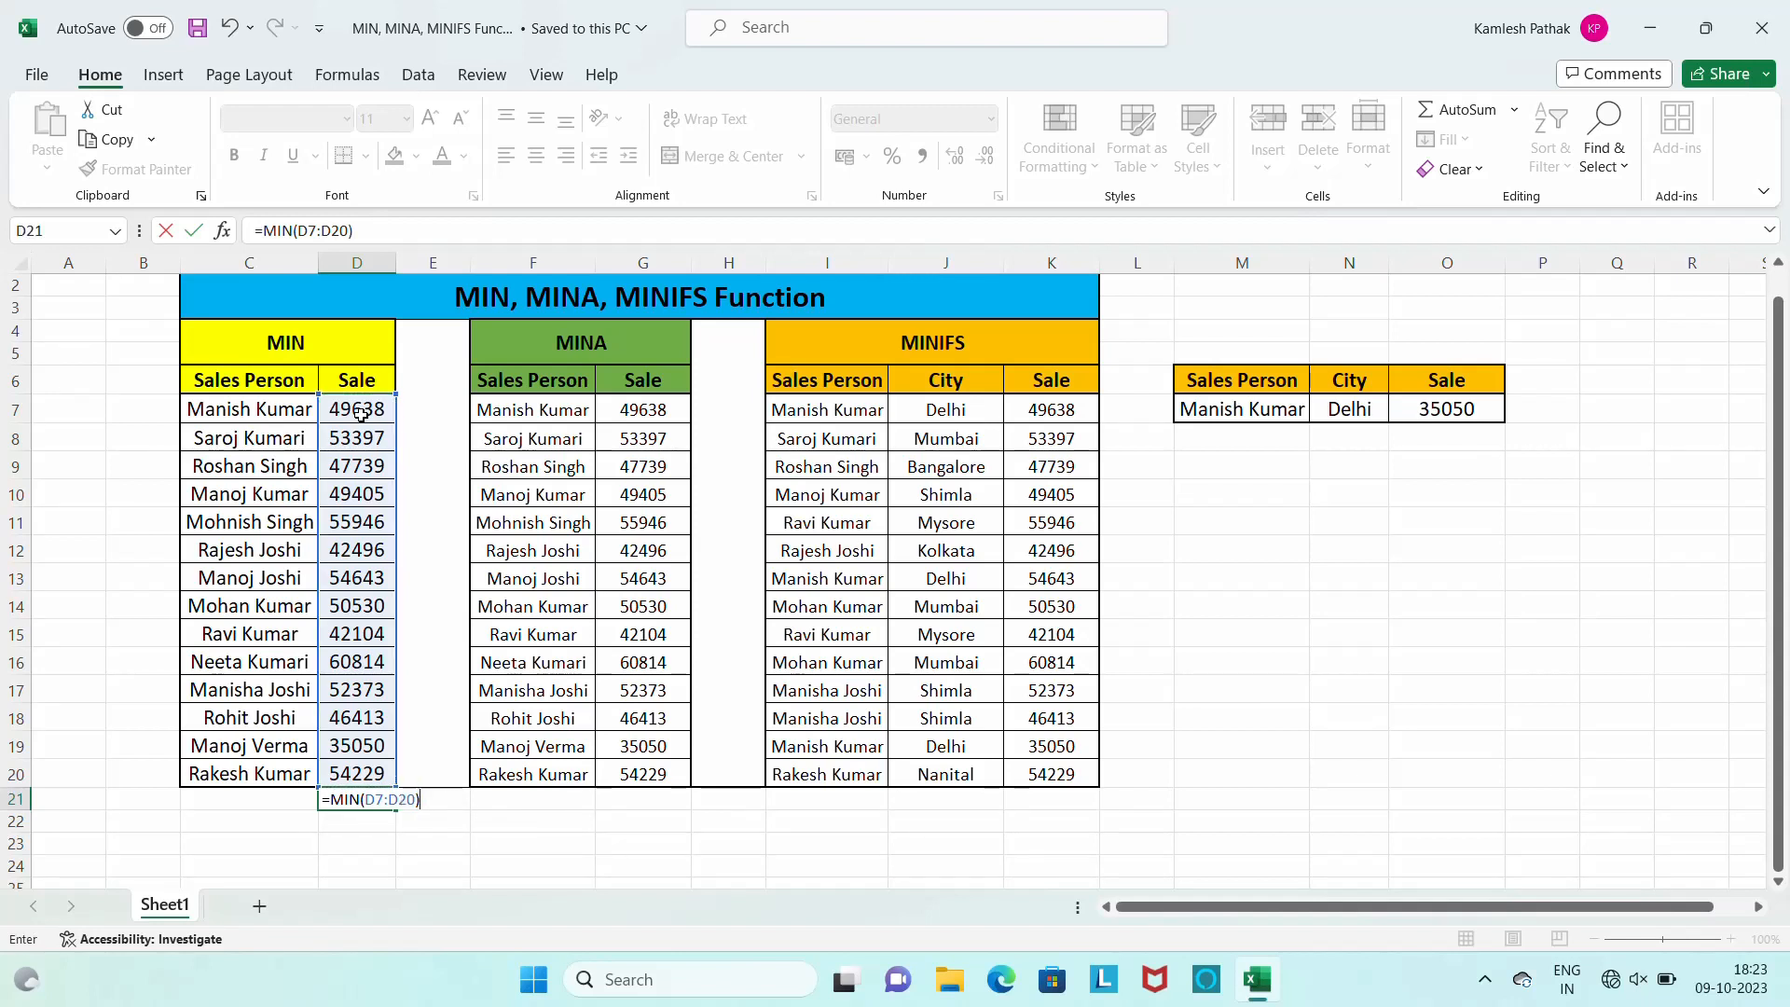
{"action": "key", "text": "Return"}
{"action": "key", "text": "Up"}
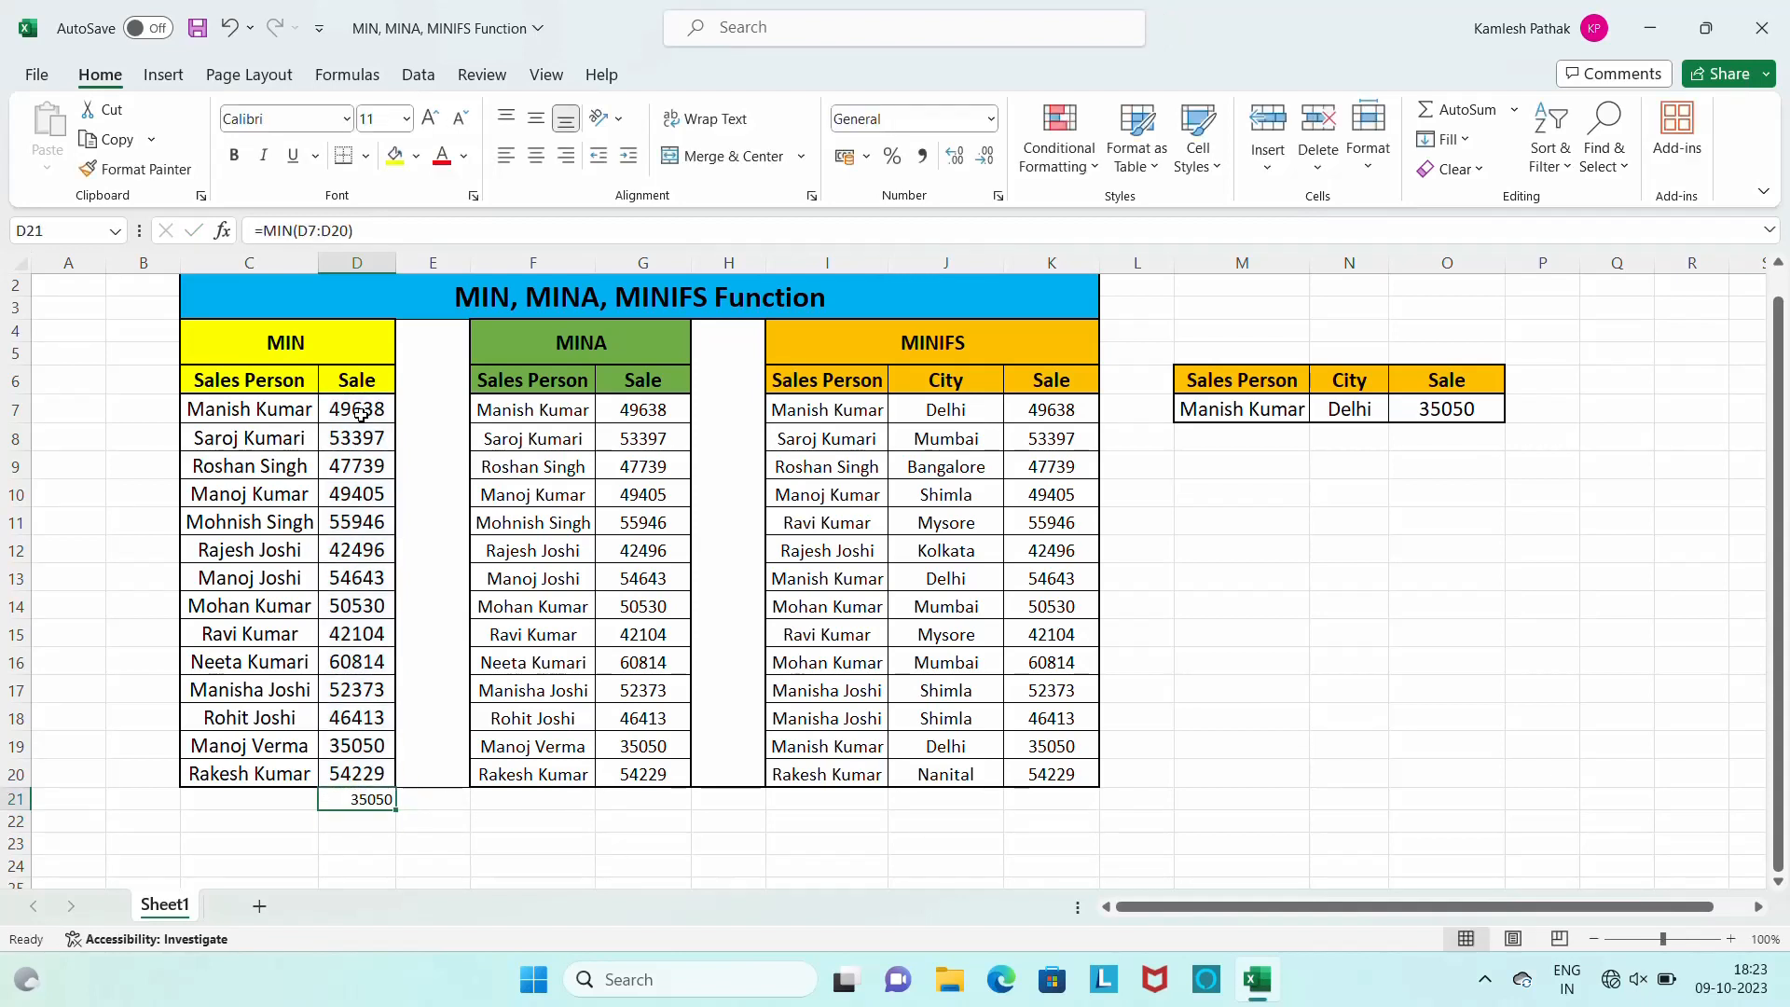
{"action": "left_click", "coordinate": [407, 126]}
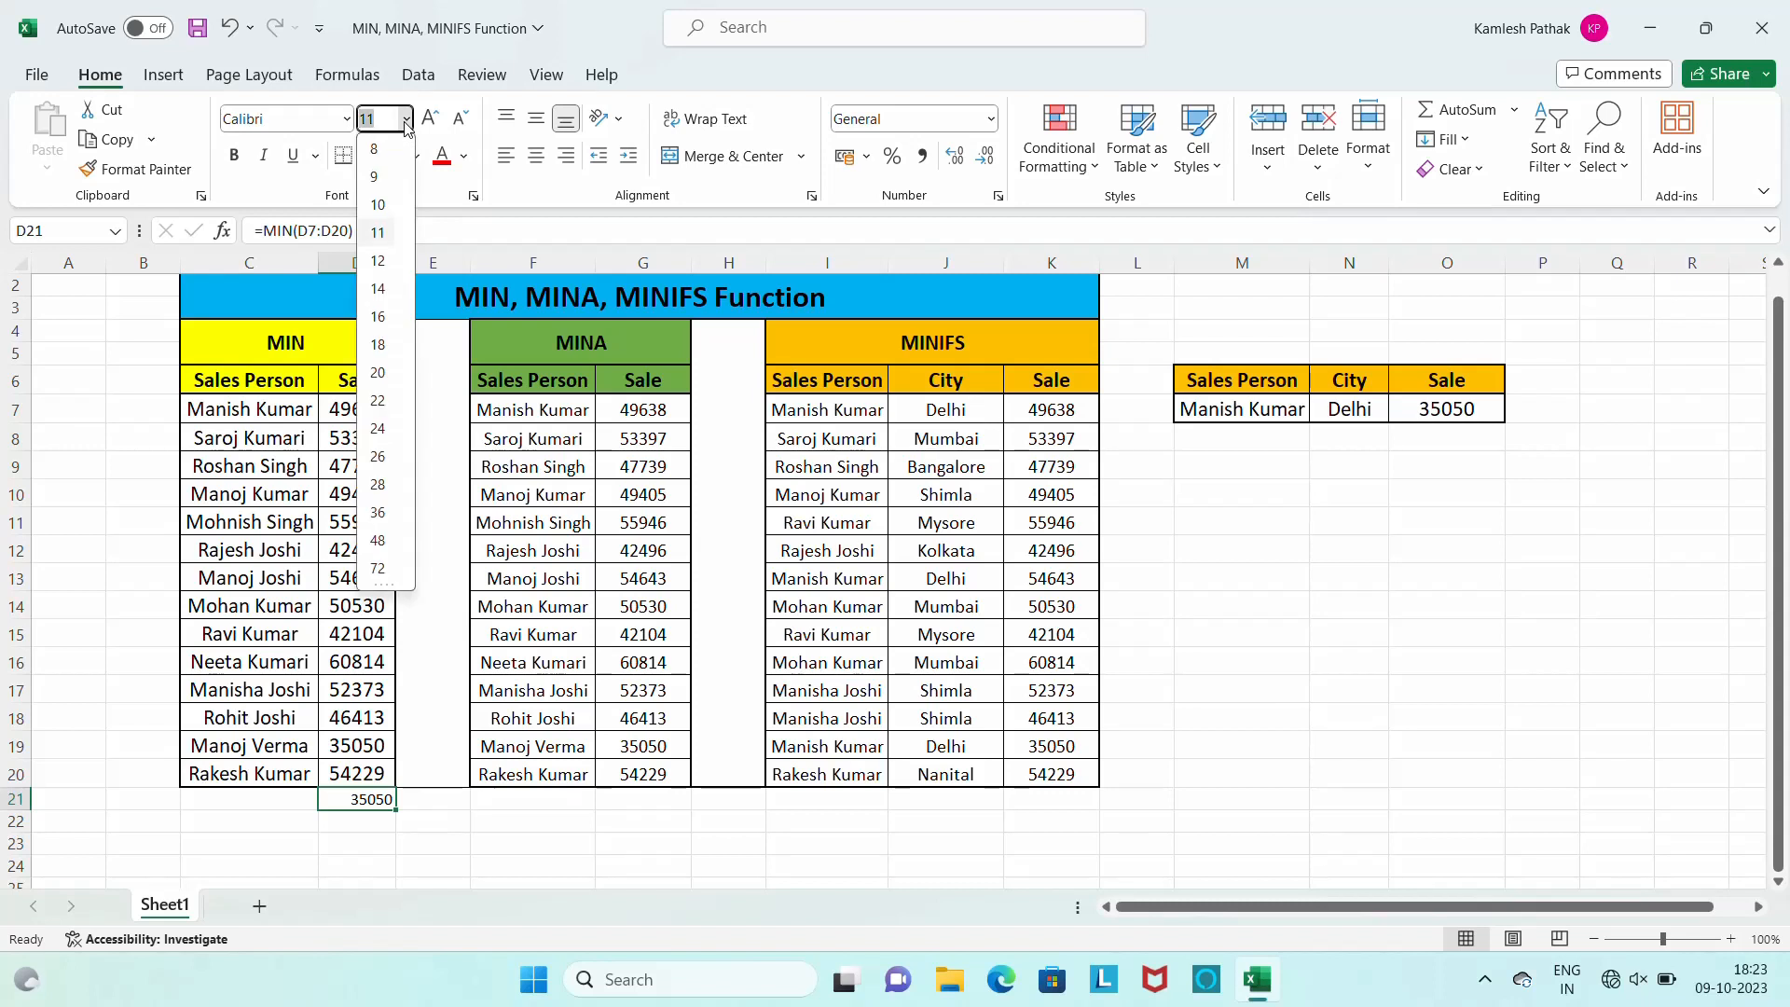
{"action": "left_click", "coordinate": [387, 326]}
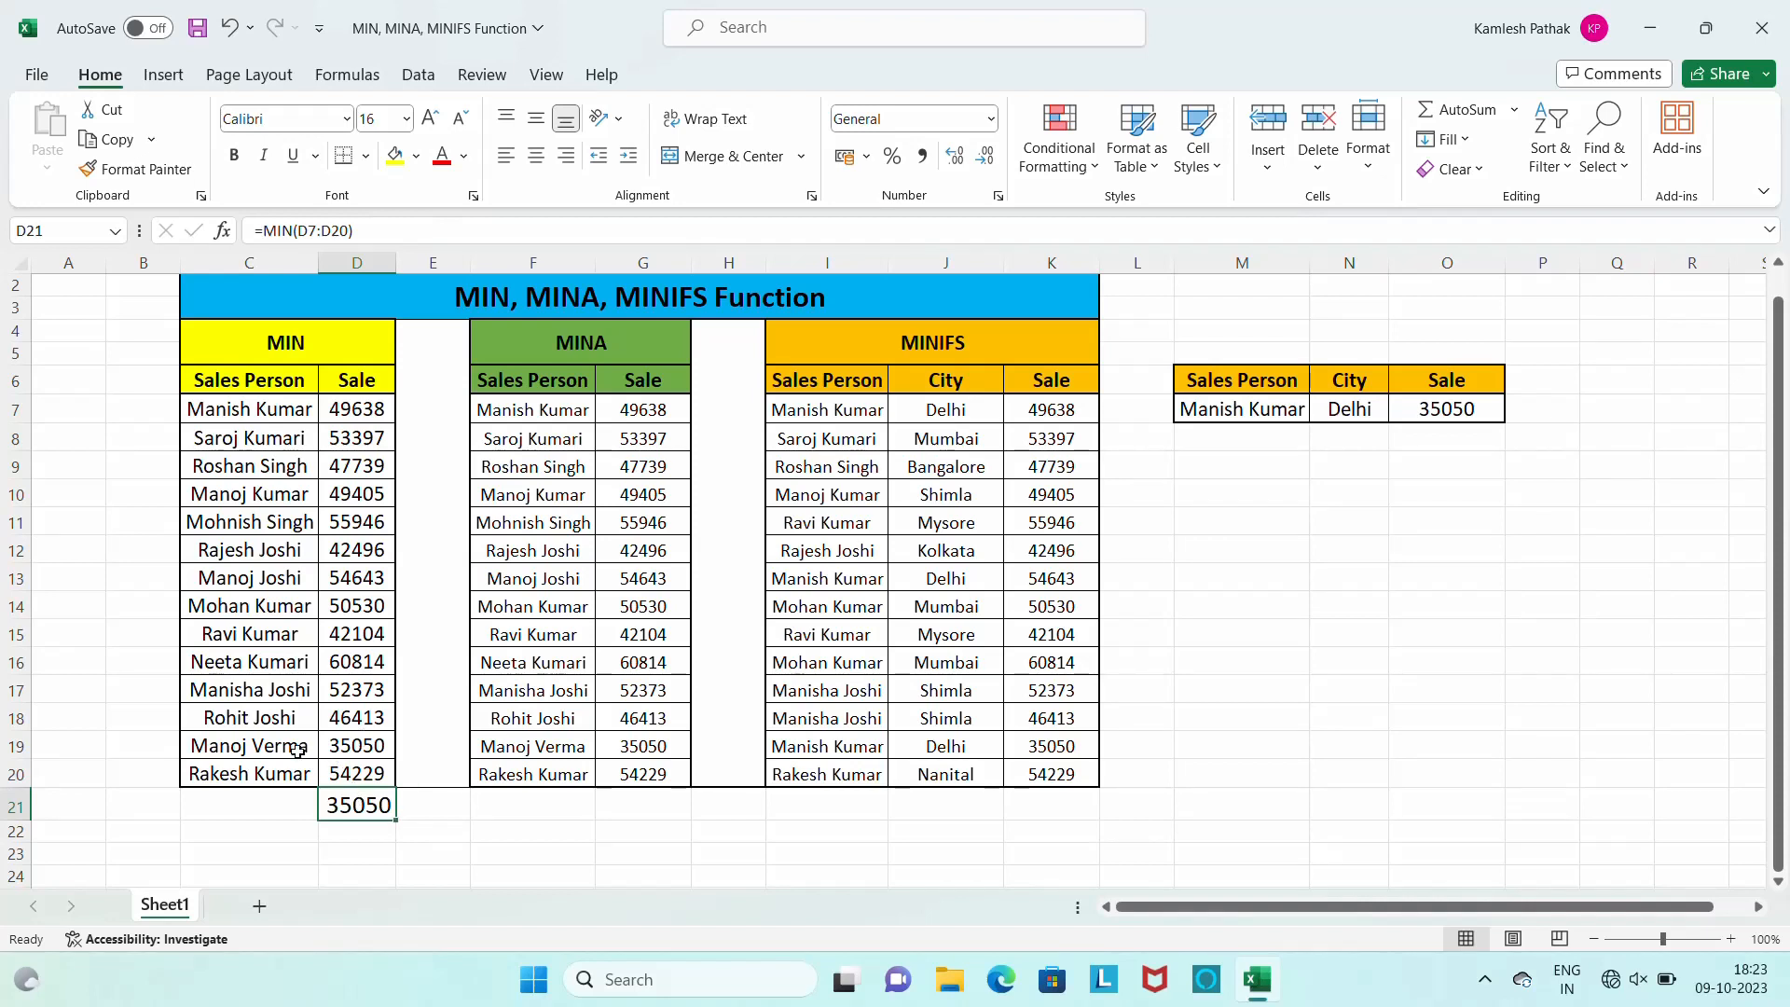
Fill cells C19:D19 in the MIN table with the standard light green colour.
{"action": "left_click", "coordinate": [253, 747]}
{"action": "left_click_drag", "start_coordinate": [253, 747], "coordinate": [357, 746]}
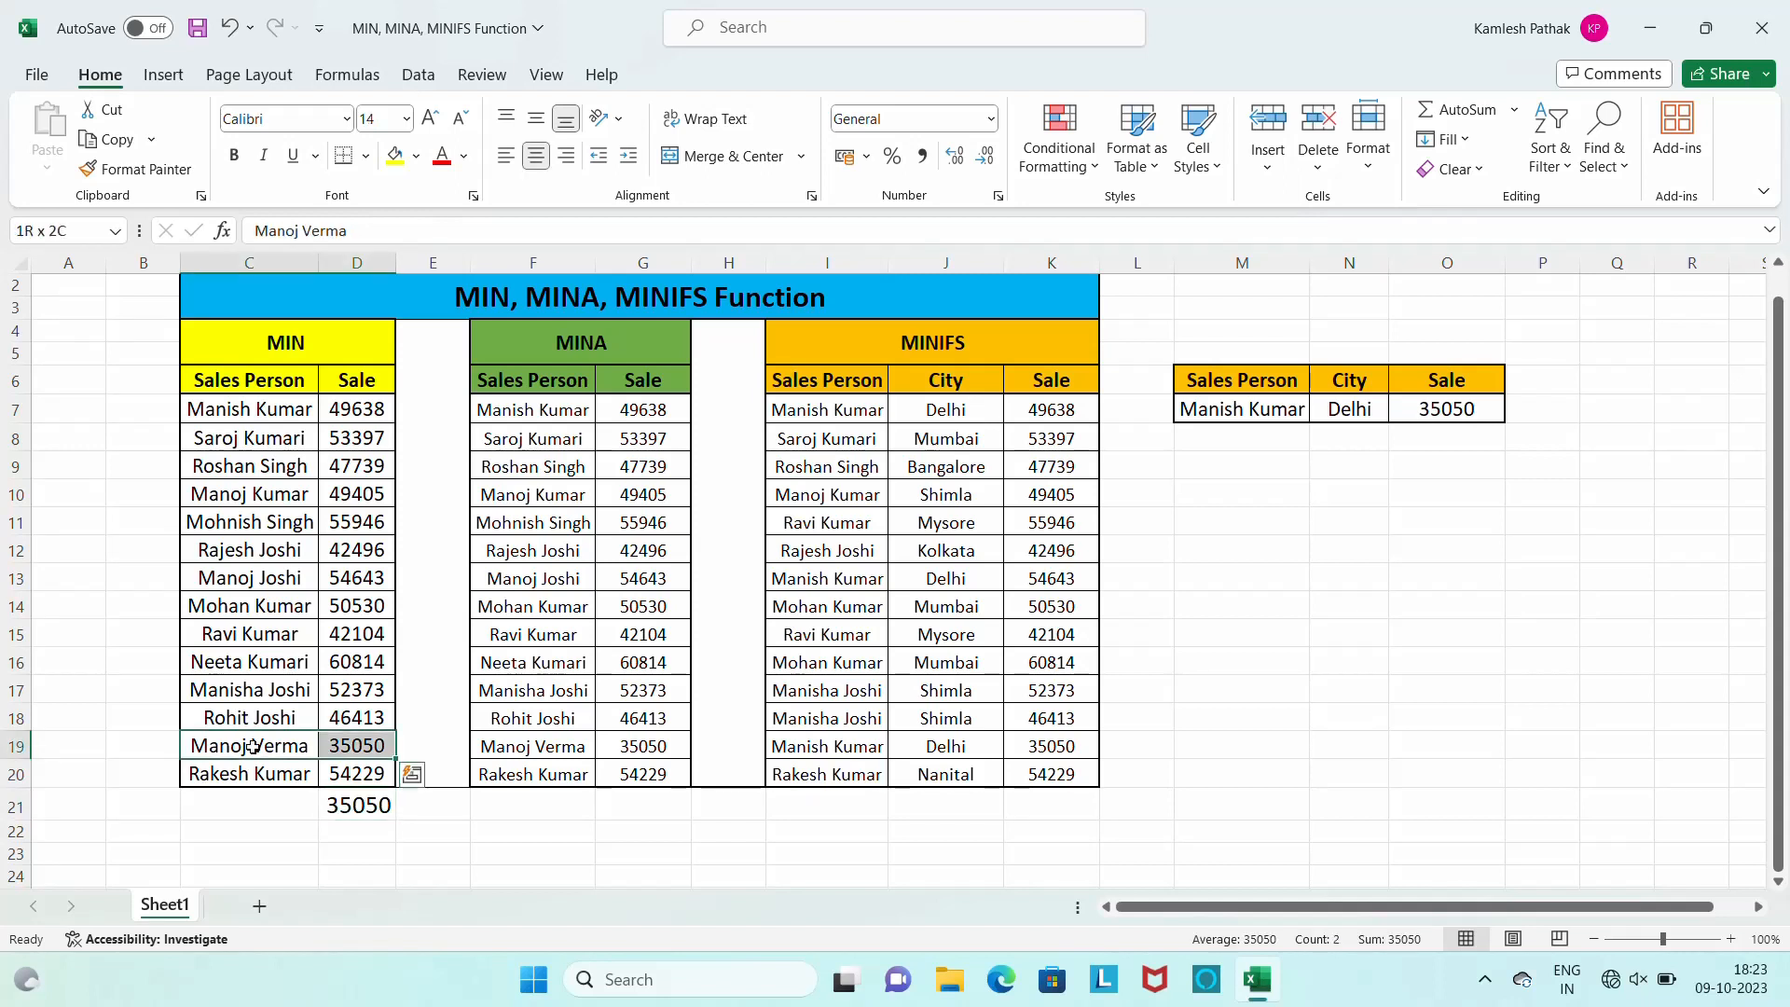
{"action": "left_click", "coordinate": [417, 159]}
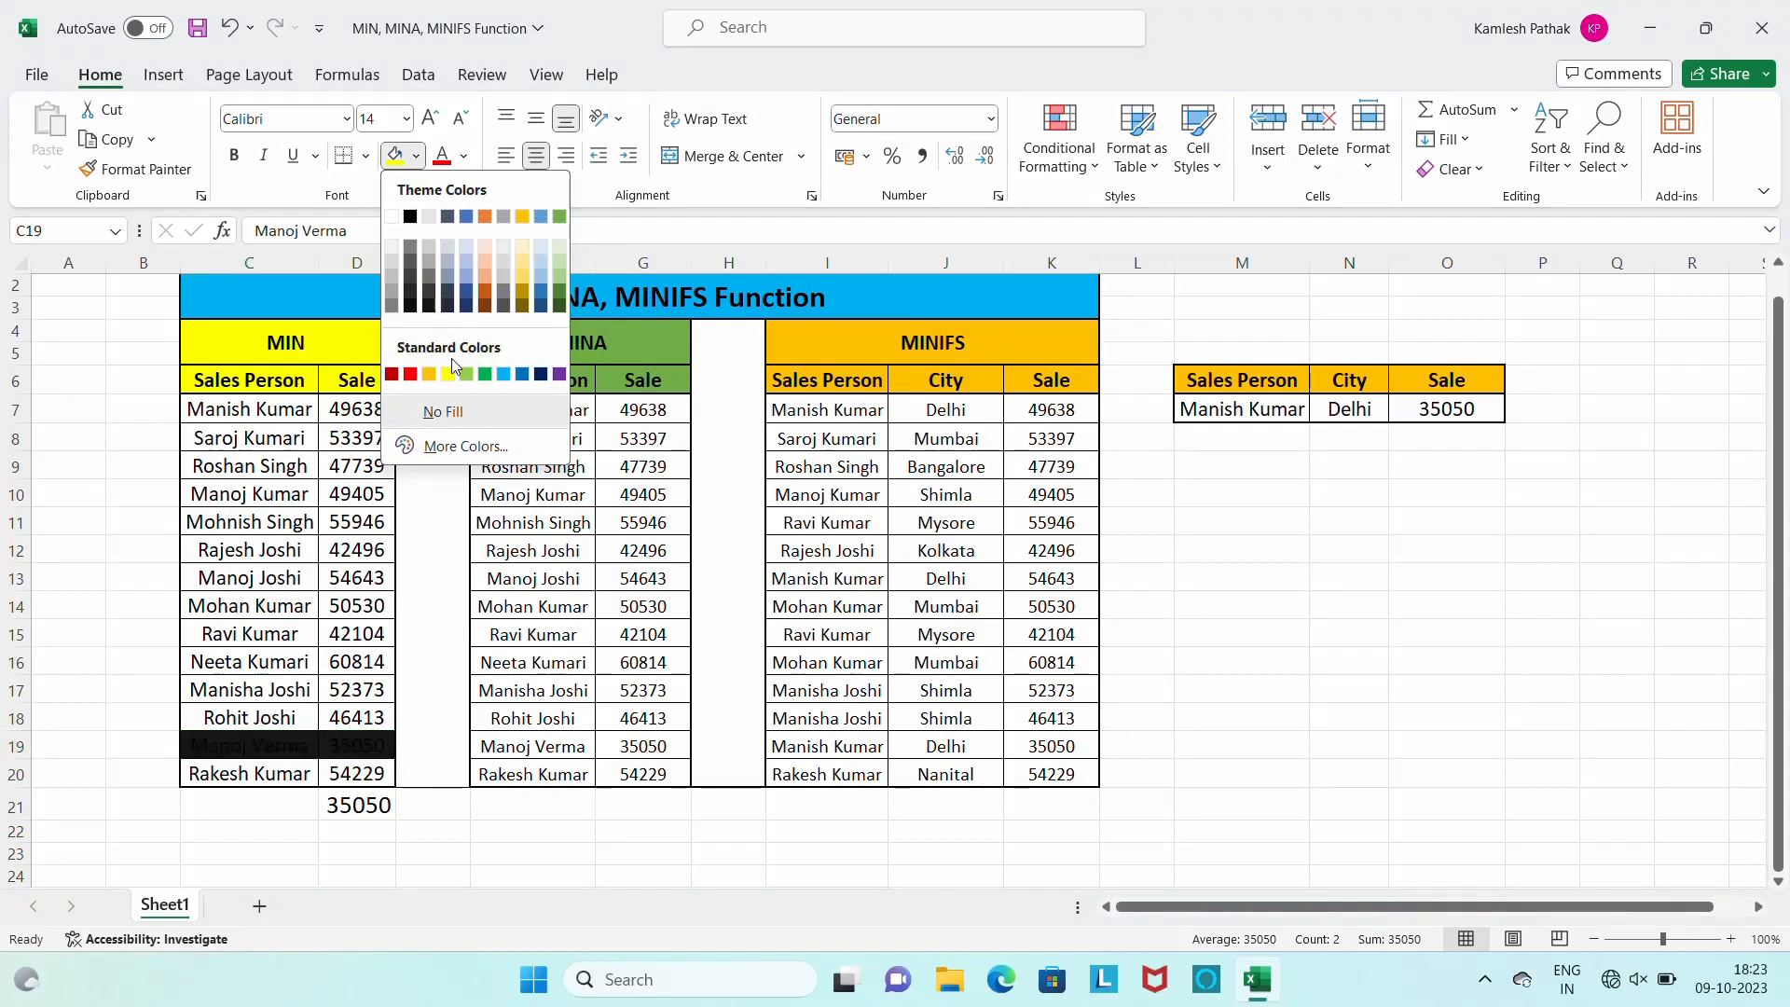
{"action": "left_click", "coordinate": [469, 376]}
Change the sale value in cell D18 of the MIN table to 23000.
{"action": "left_click", "coordinate": [357, 776]}
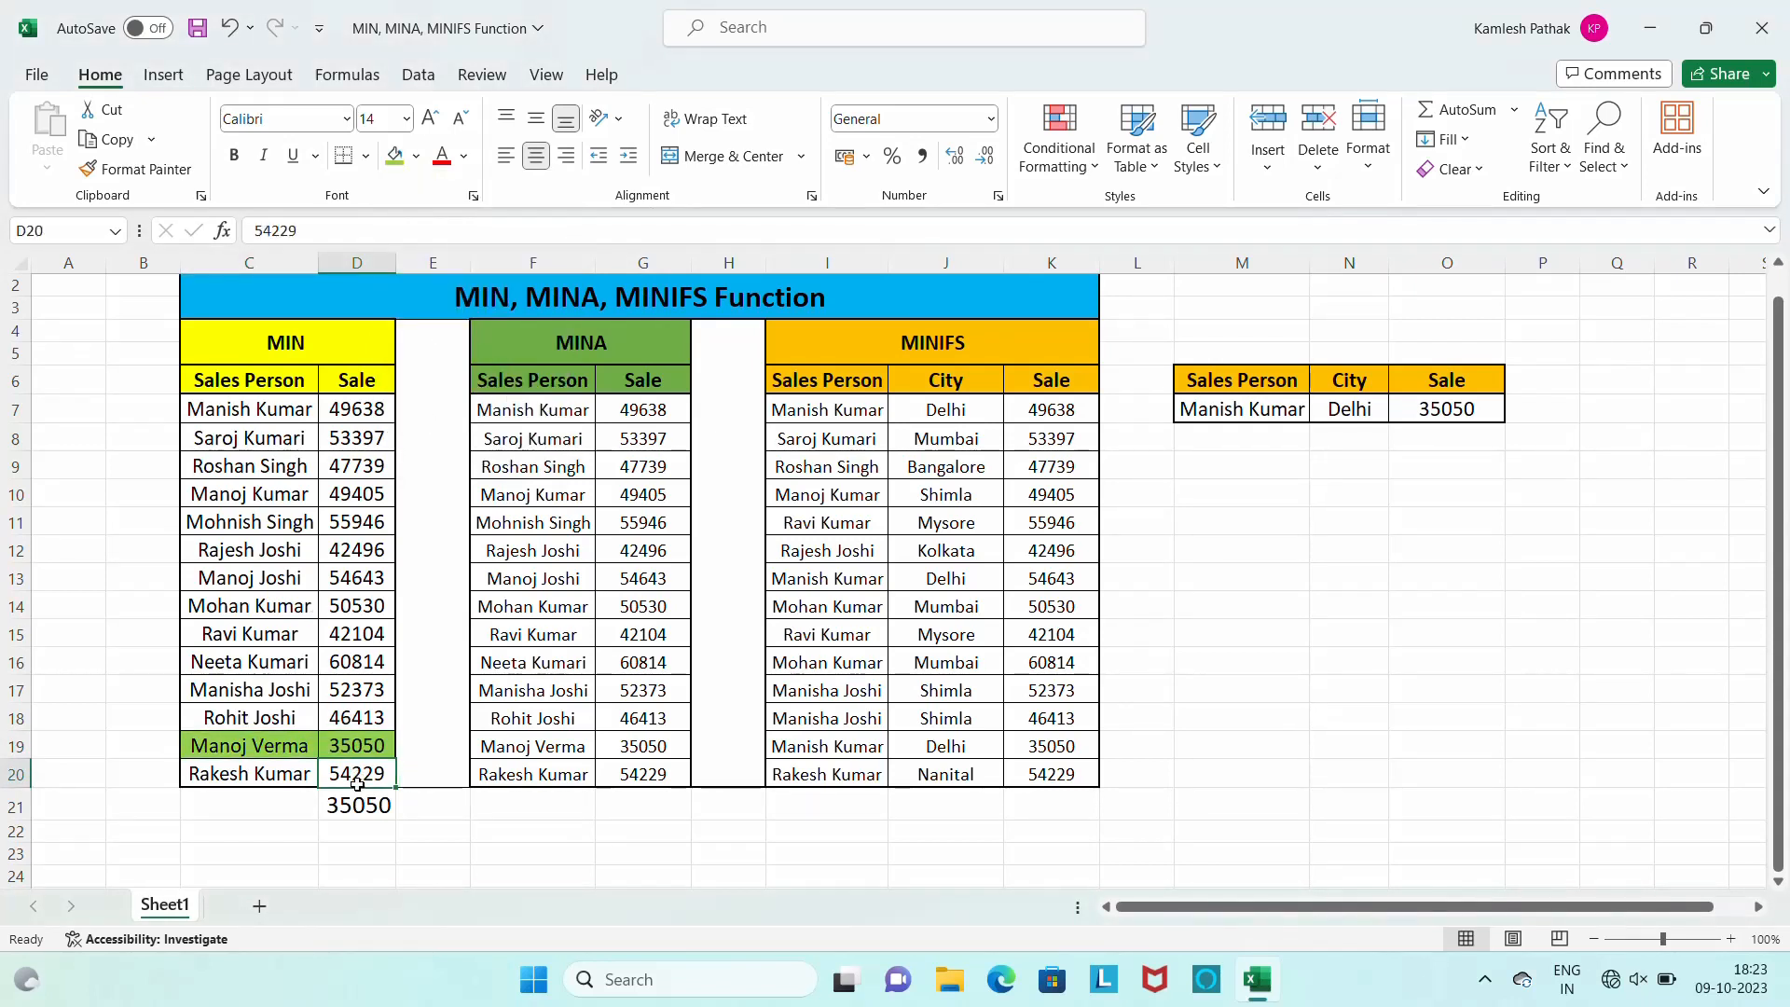
{"action": "key", "text": "Up"}
{"action": "key", "text": "Up"}
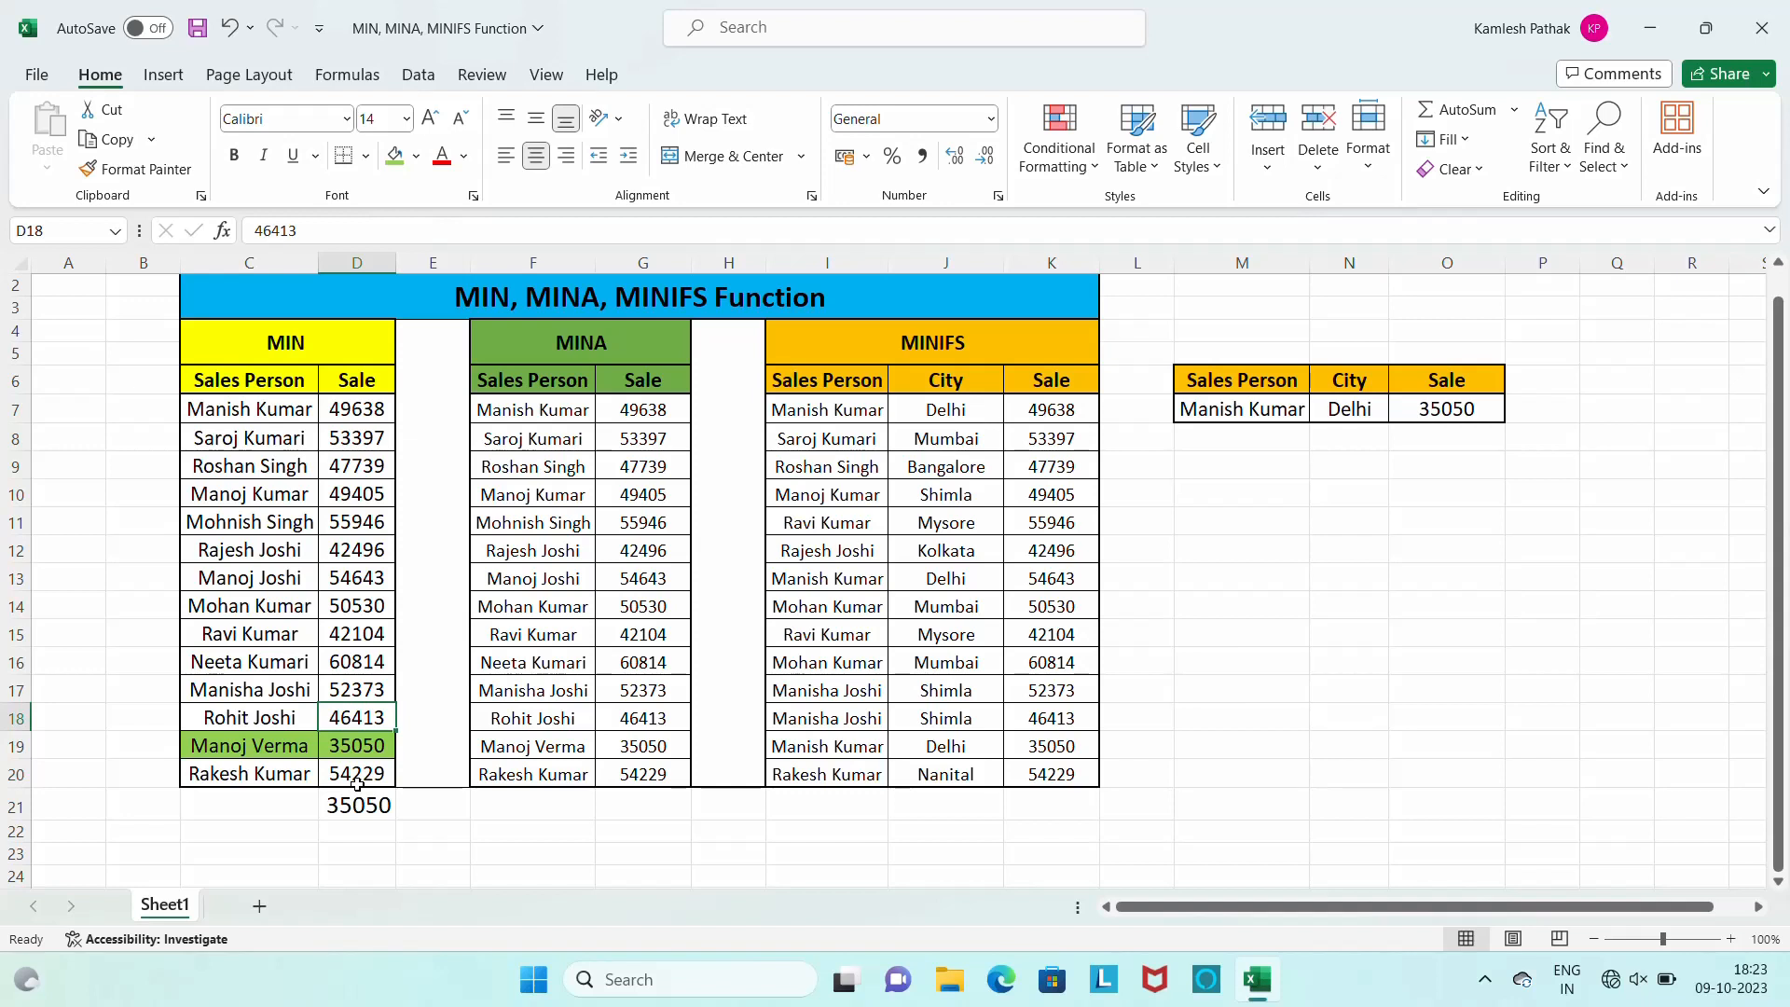
{"action": "type", "text": "23000"}
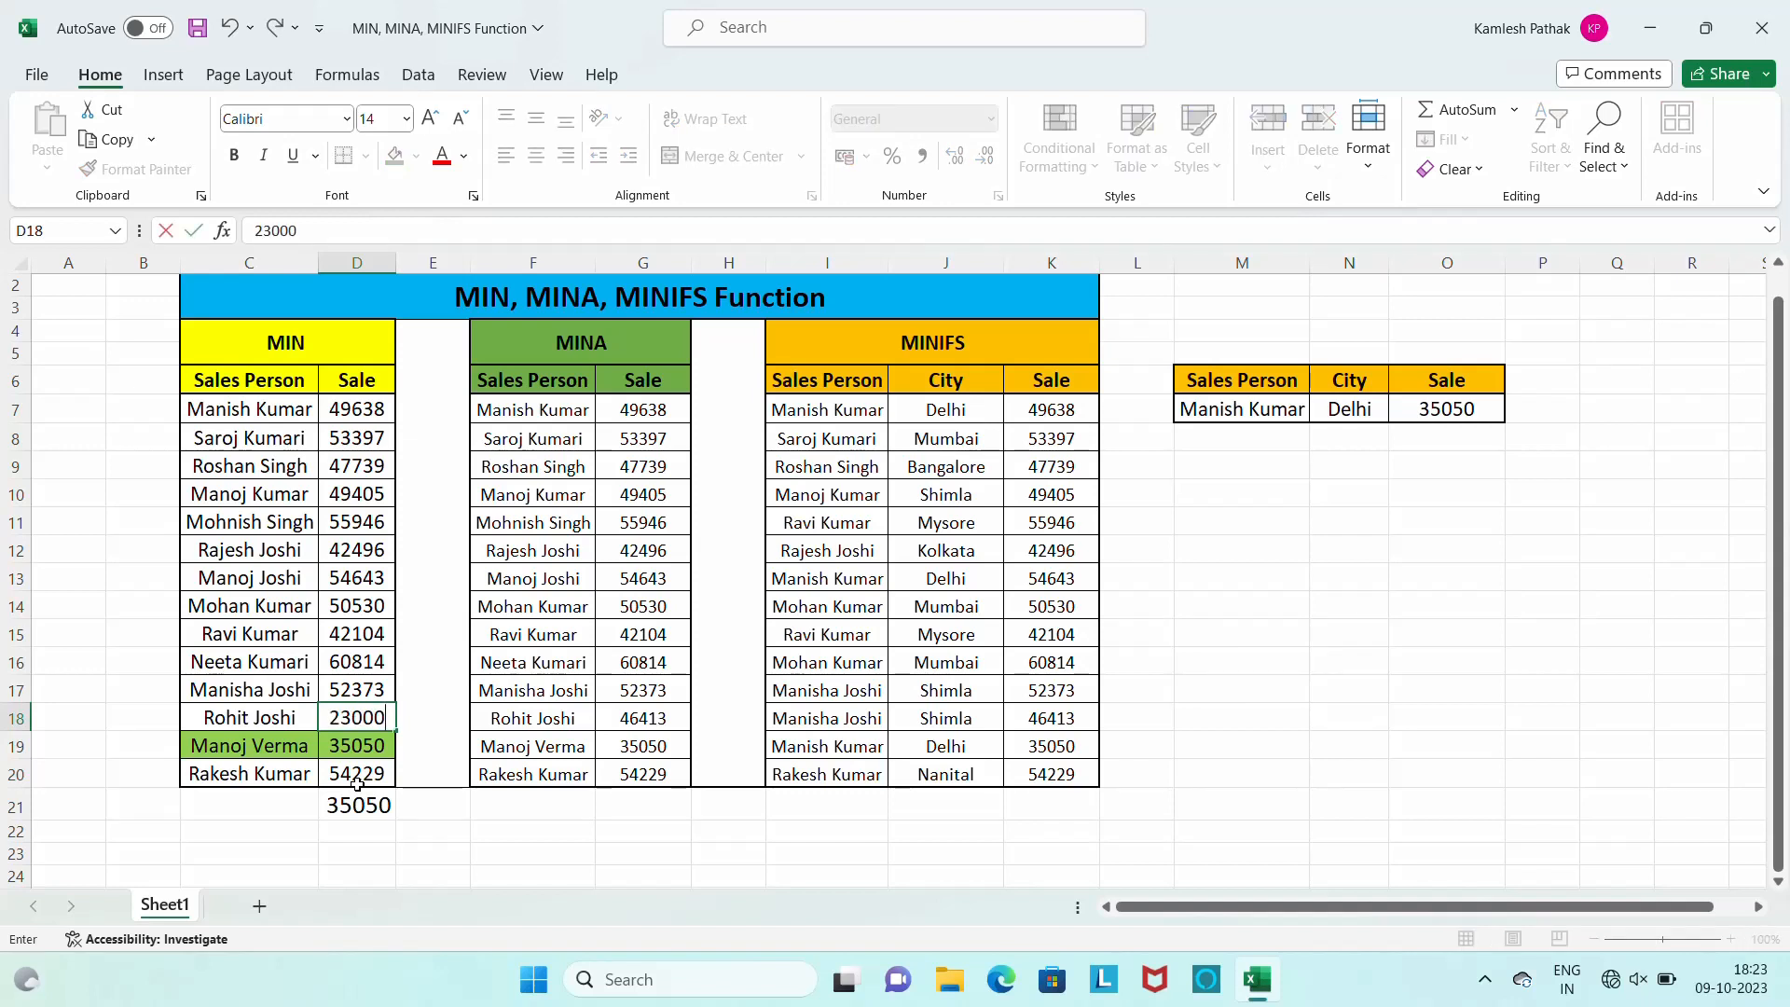
{"action": "key", "text": "Return"}
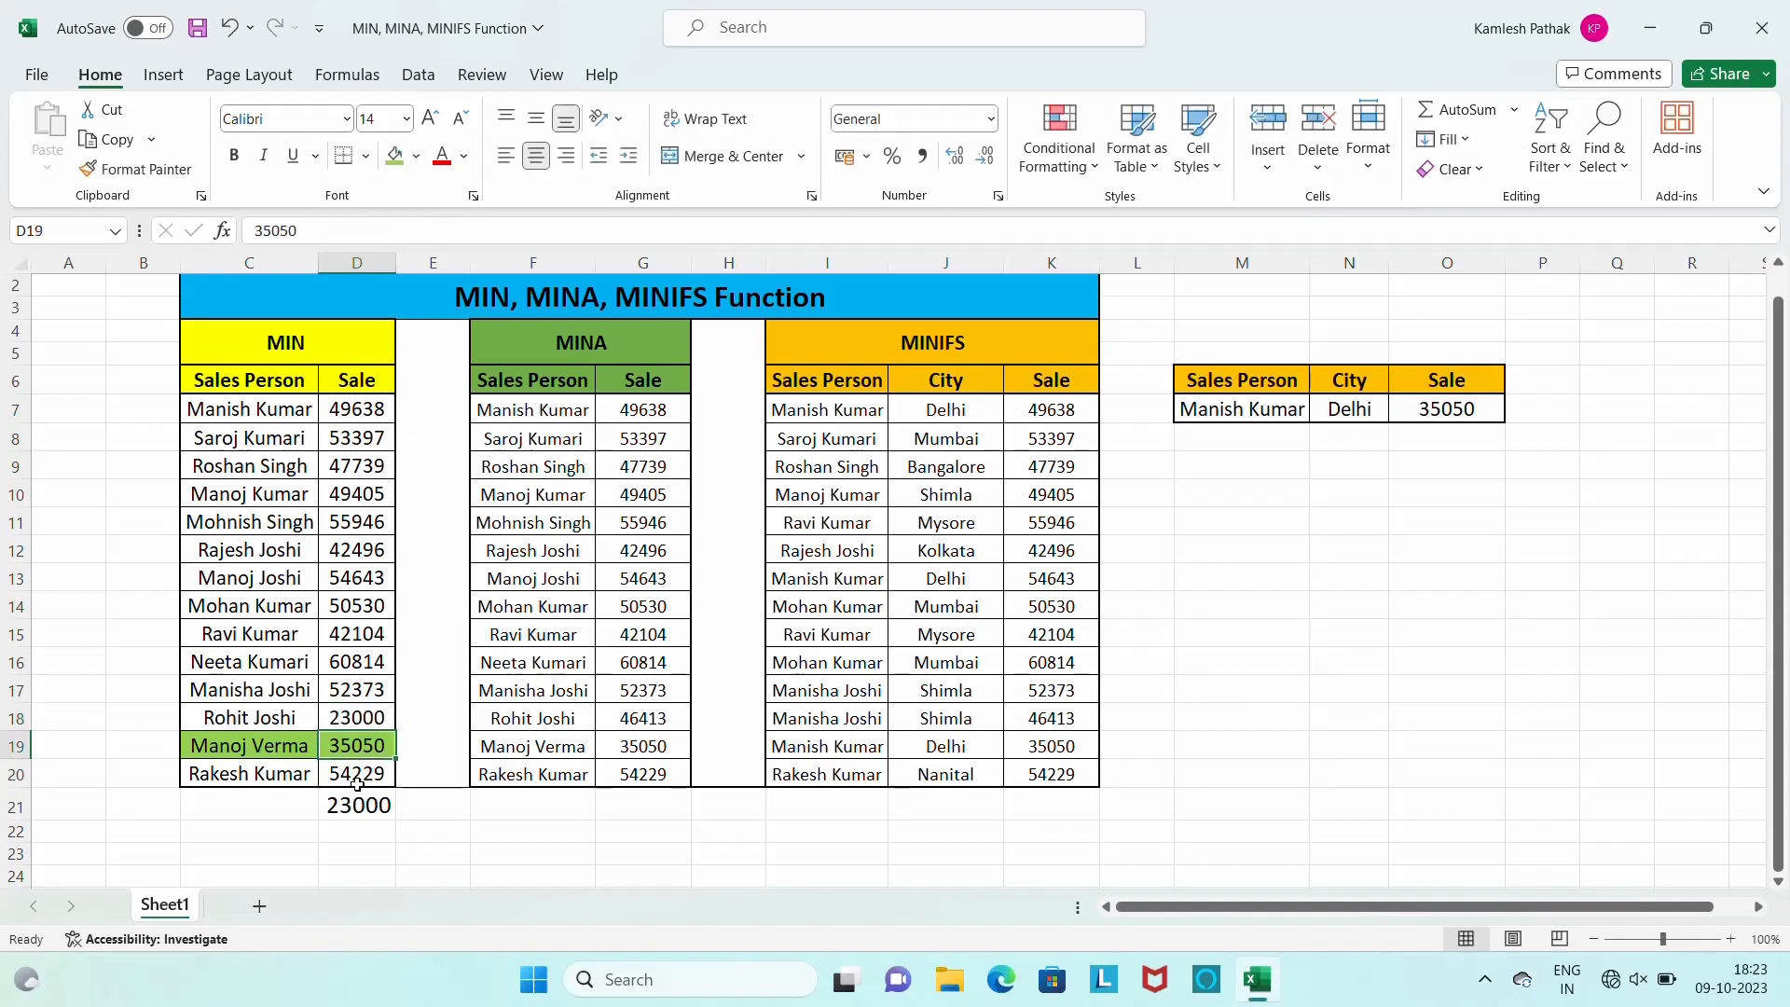
{"action": "key", "text": "Down"}
{"action": "key", "text": "Down"}
{"action": "key", "text": "Up"}
{"action": "key", "text": "Up"}
{"action": "key", "text": "Up"}
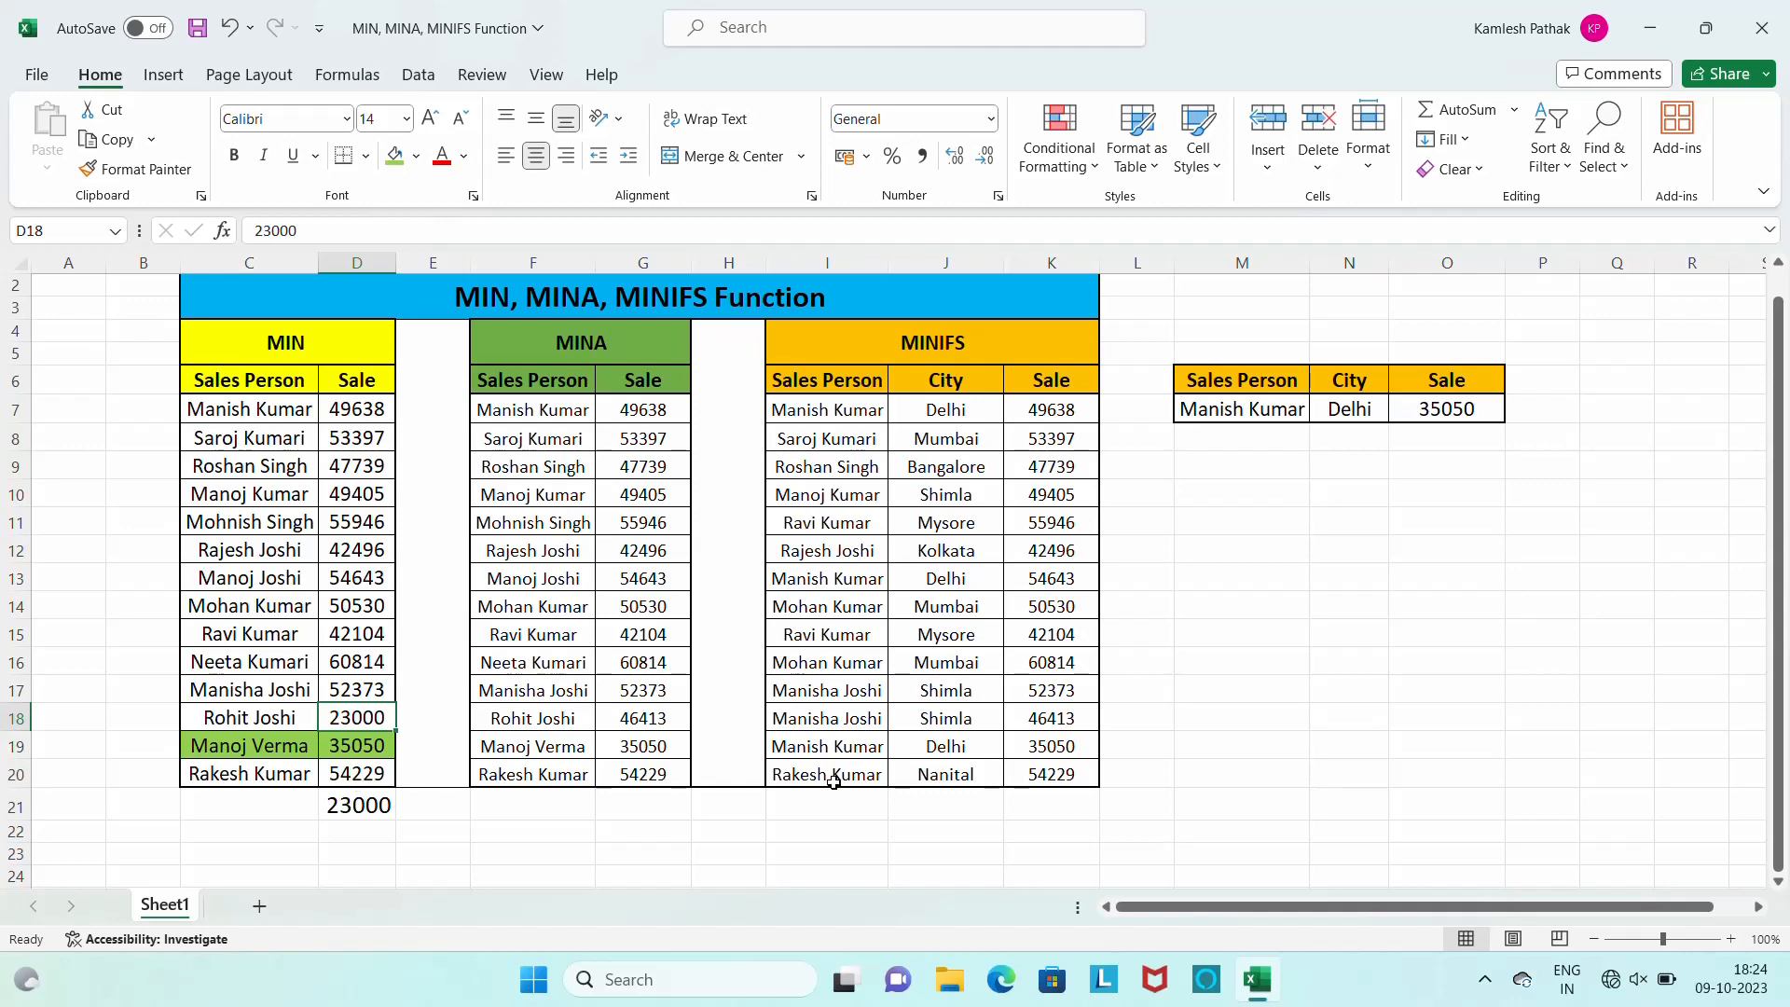
Enter =MINA(G7:G20) in cell G21 below the MINA table's Sale column and set its font size to 16.
{"action": "left_click", "coordinate": [627, 800]}
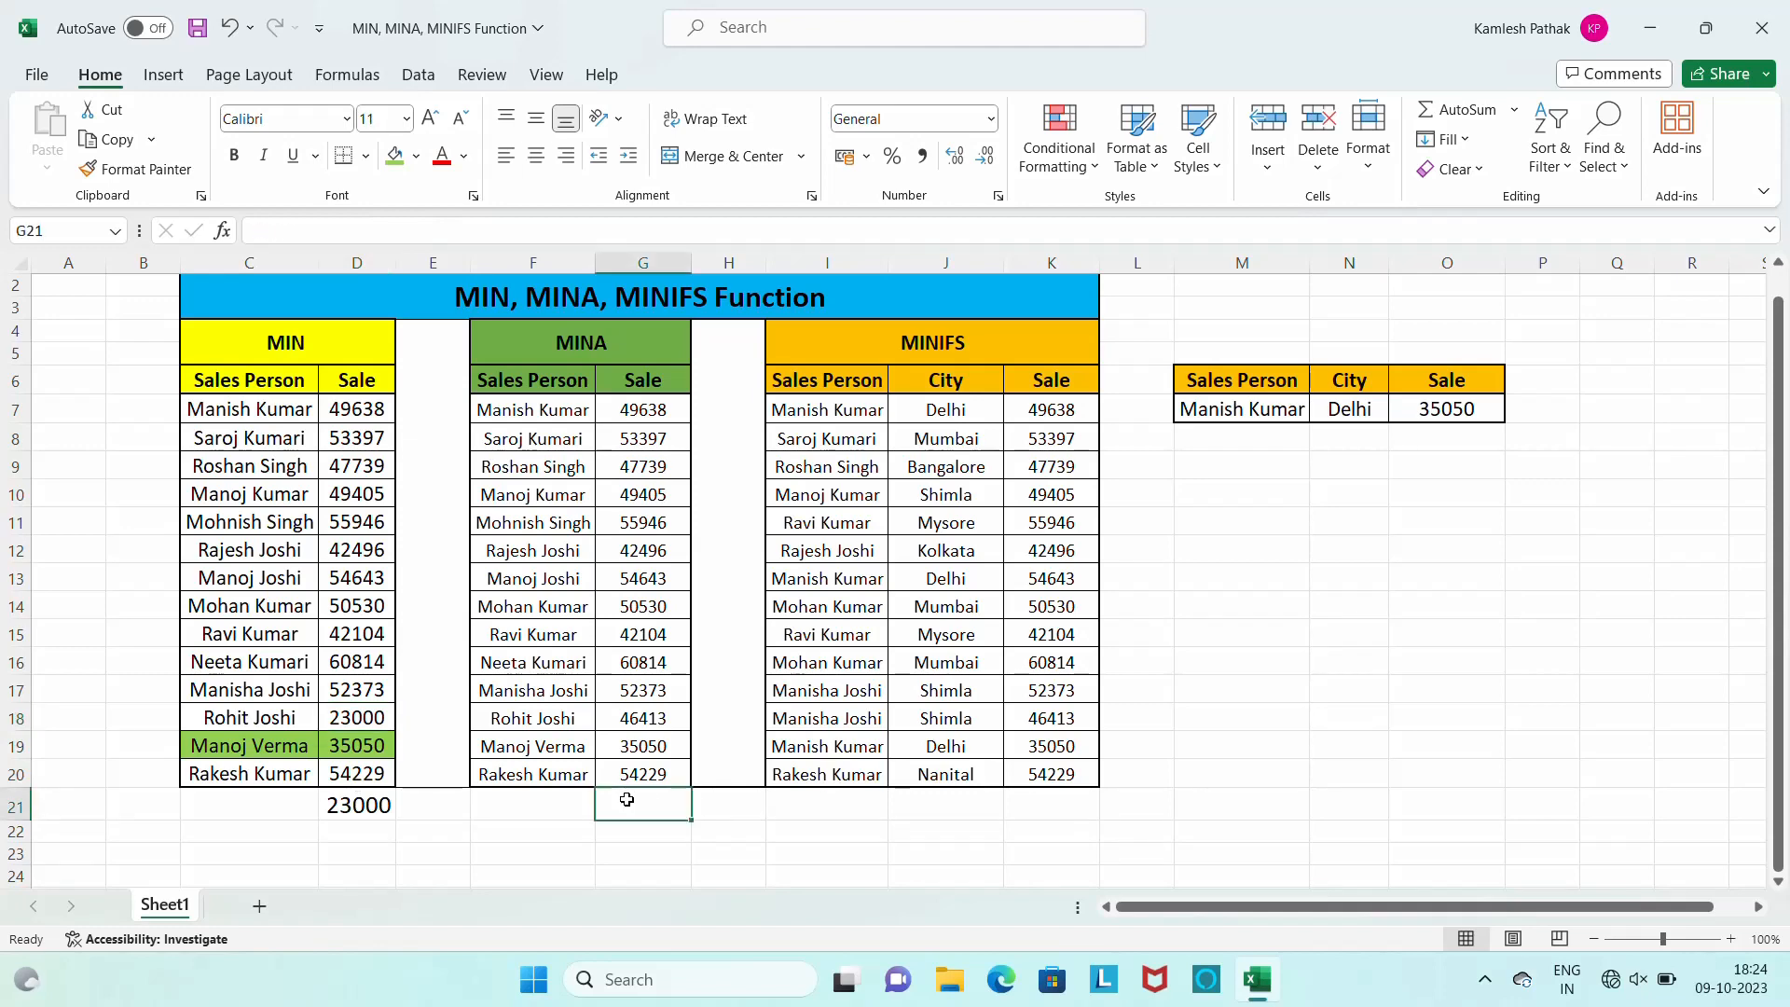
{"action": "type", "text": "=min"}
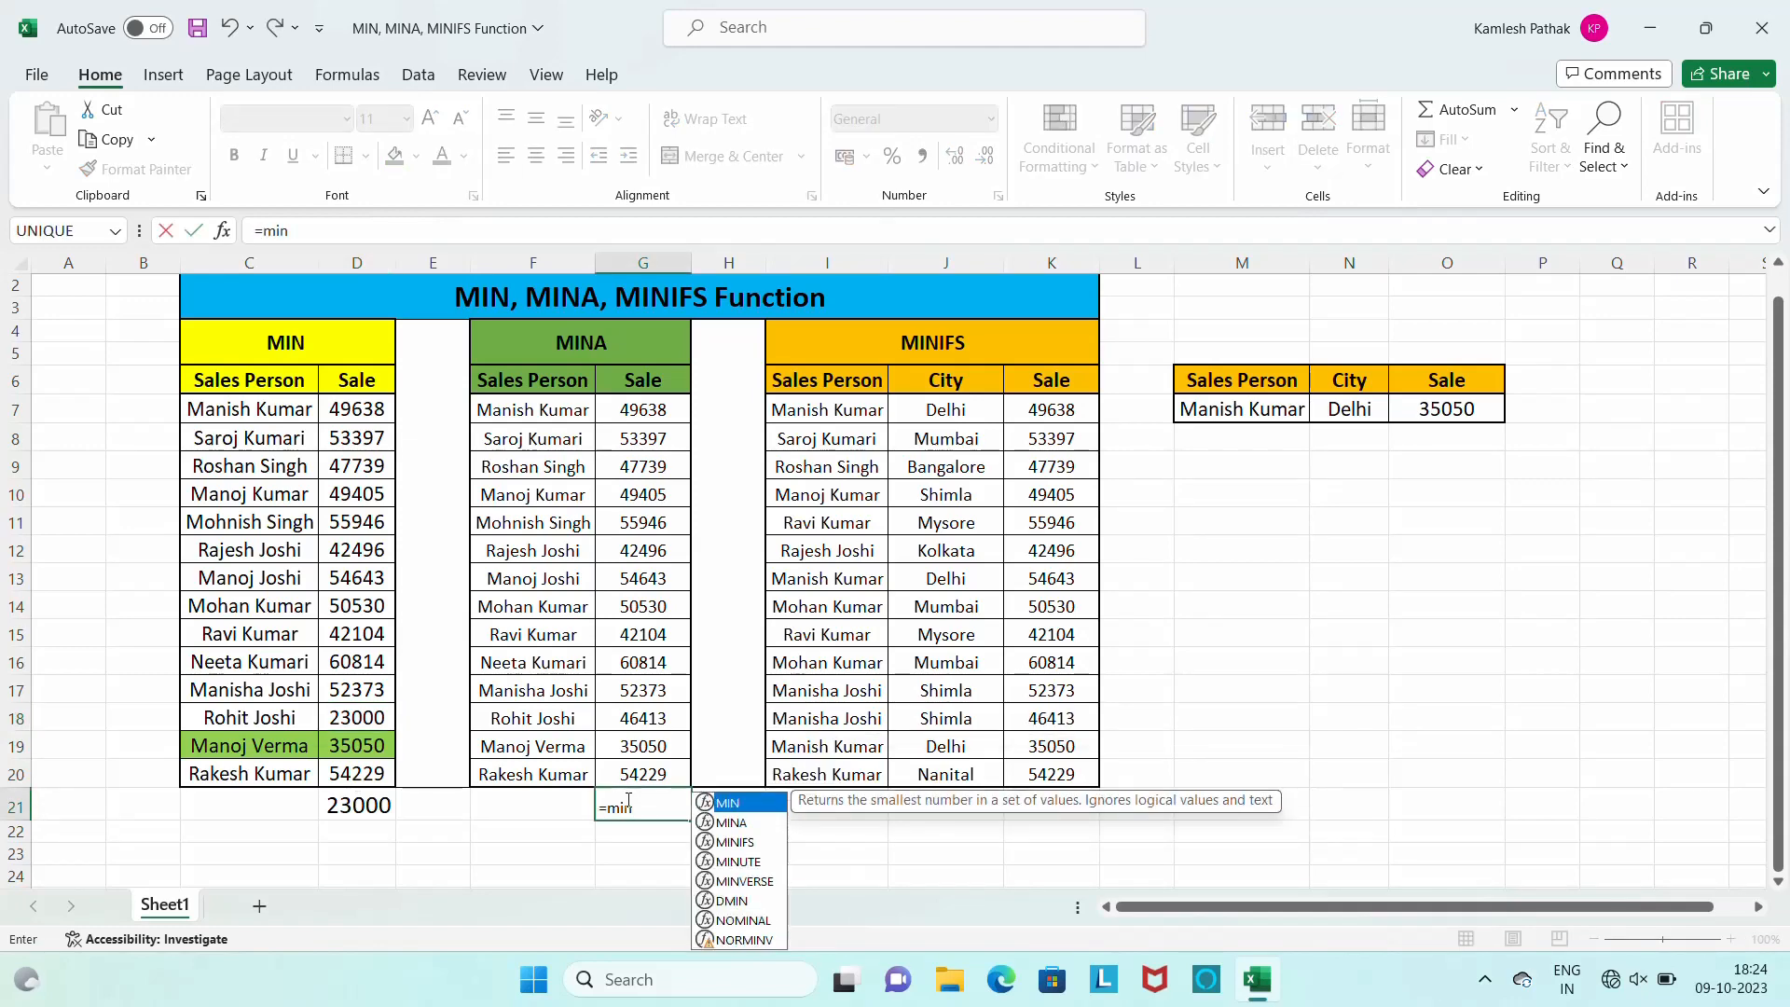
{"action": "key", "text": "Down"}
{"action": "key", "text": "Tab"}
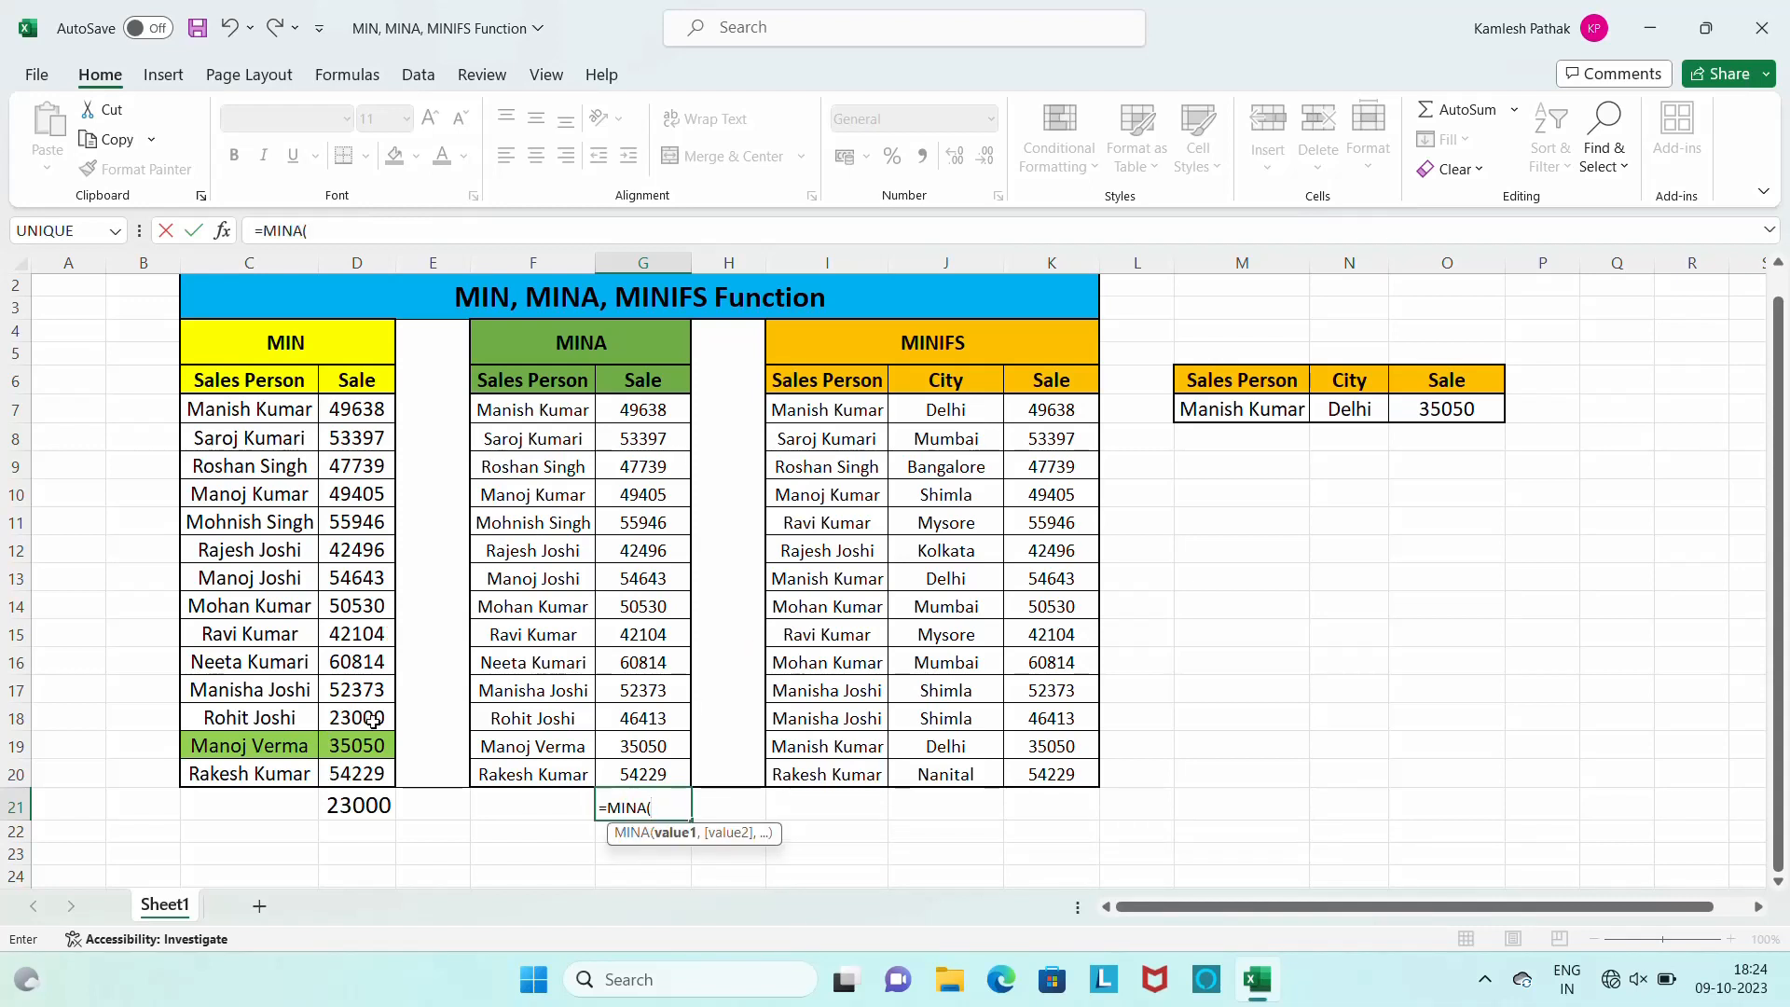
{"action": "left_click", "coordinate": [648, 410]}
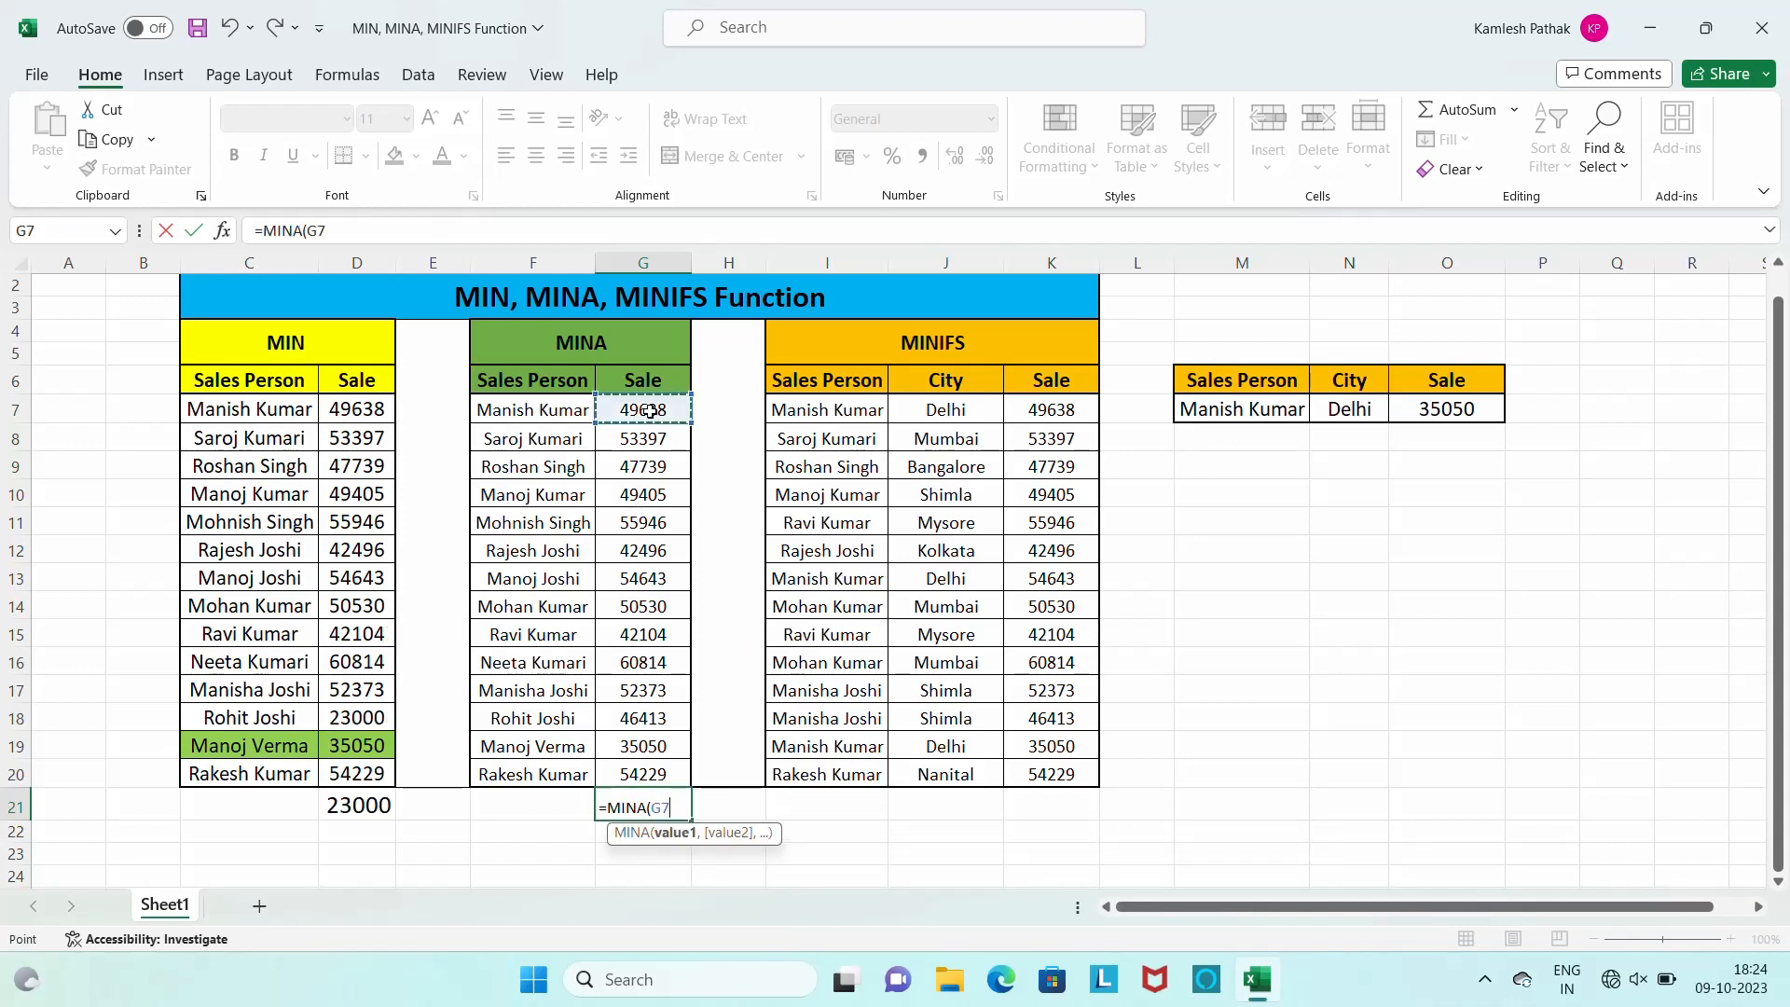
{"action": "key", "text": "ctrl+shift+Down"}
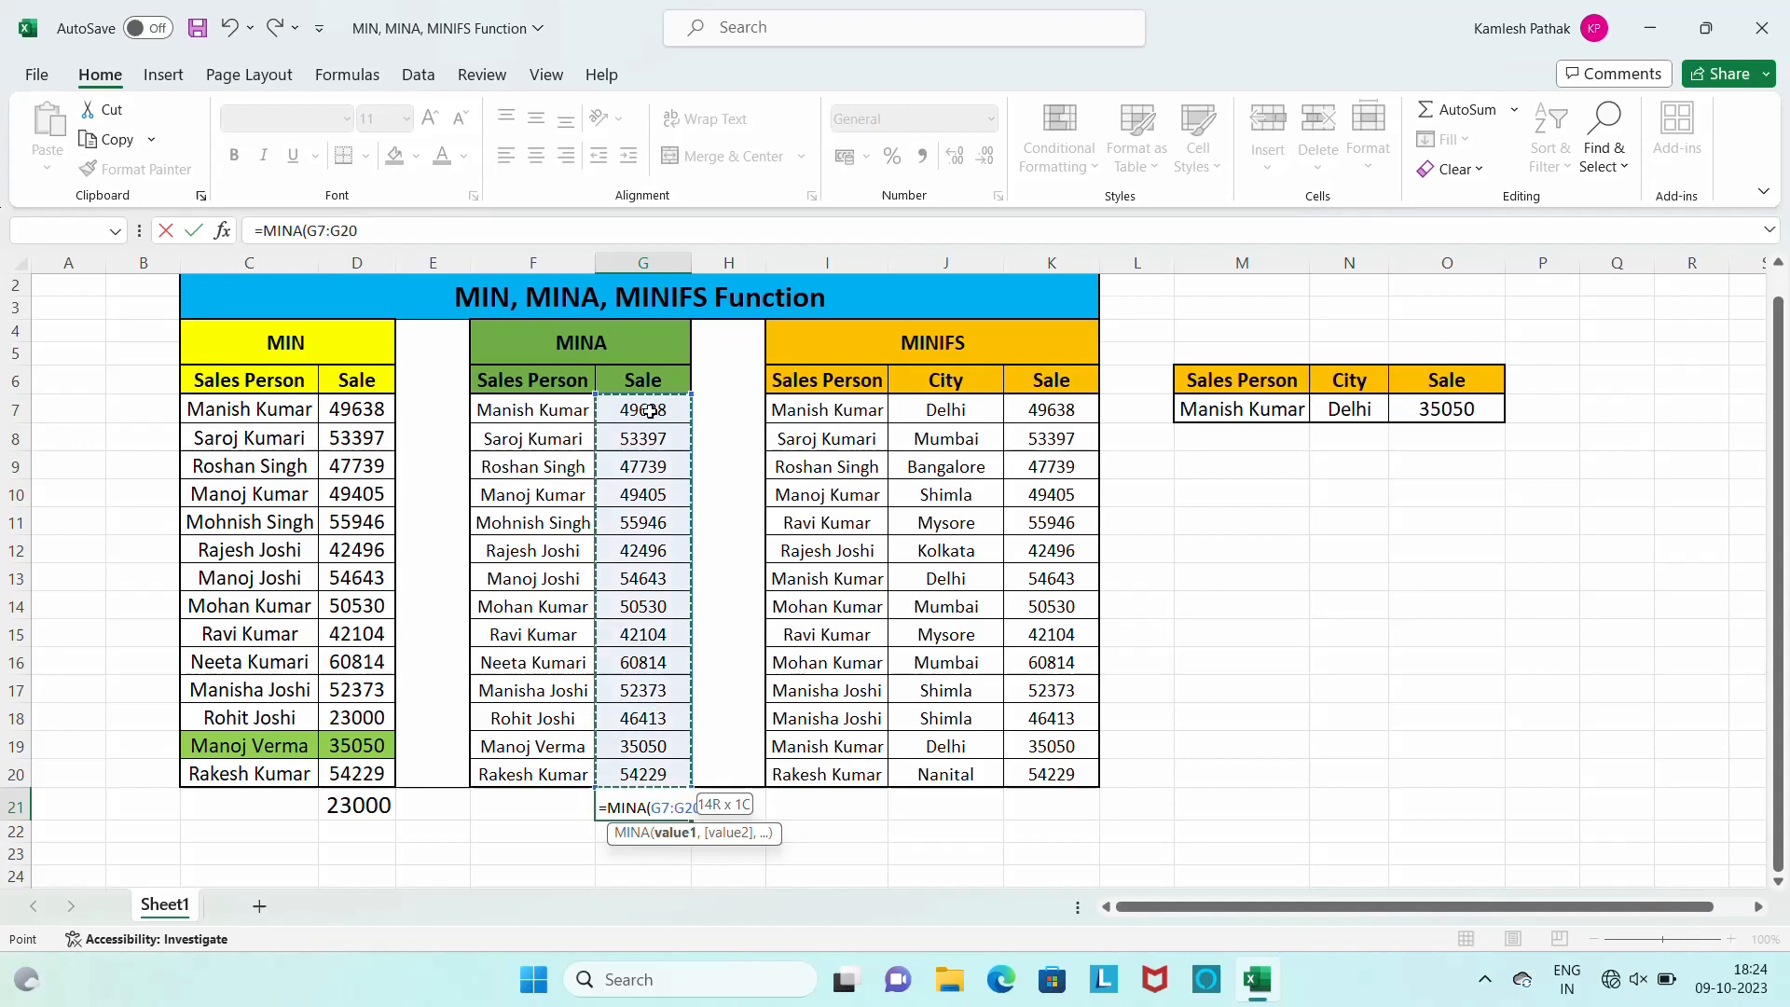
{"action": "type", "text": ")"}
{"action": "key", "text": "Return"}
{"action": "key", "text": "Up"}
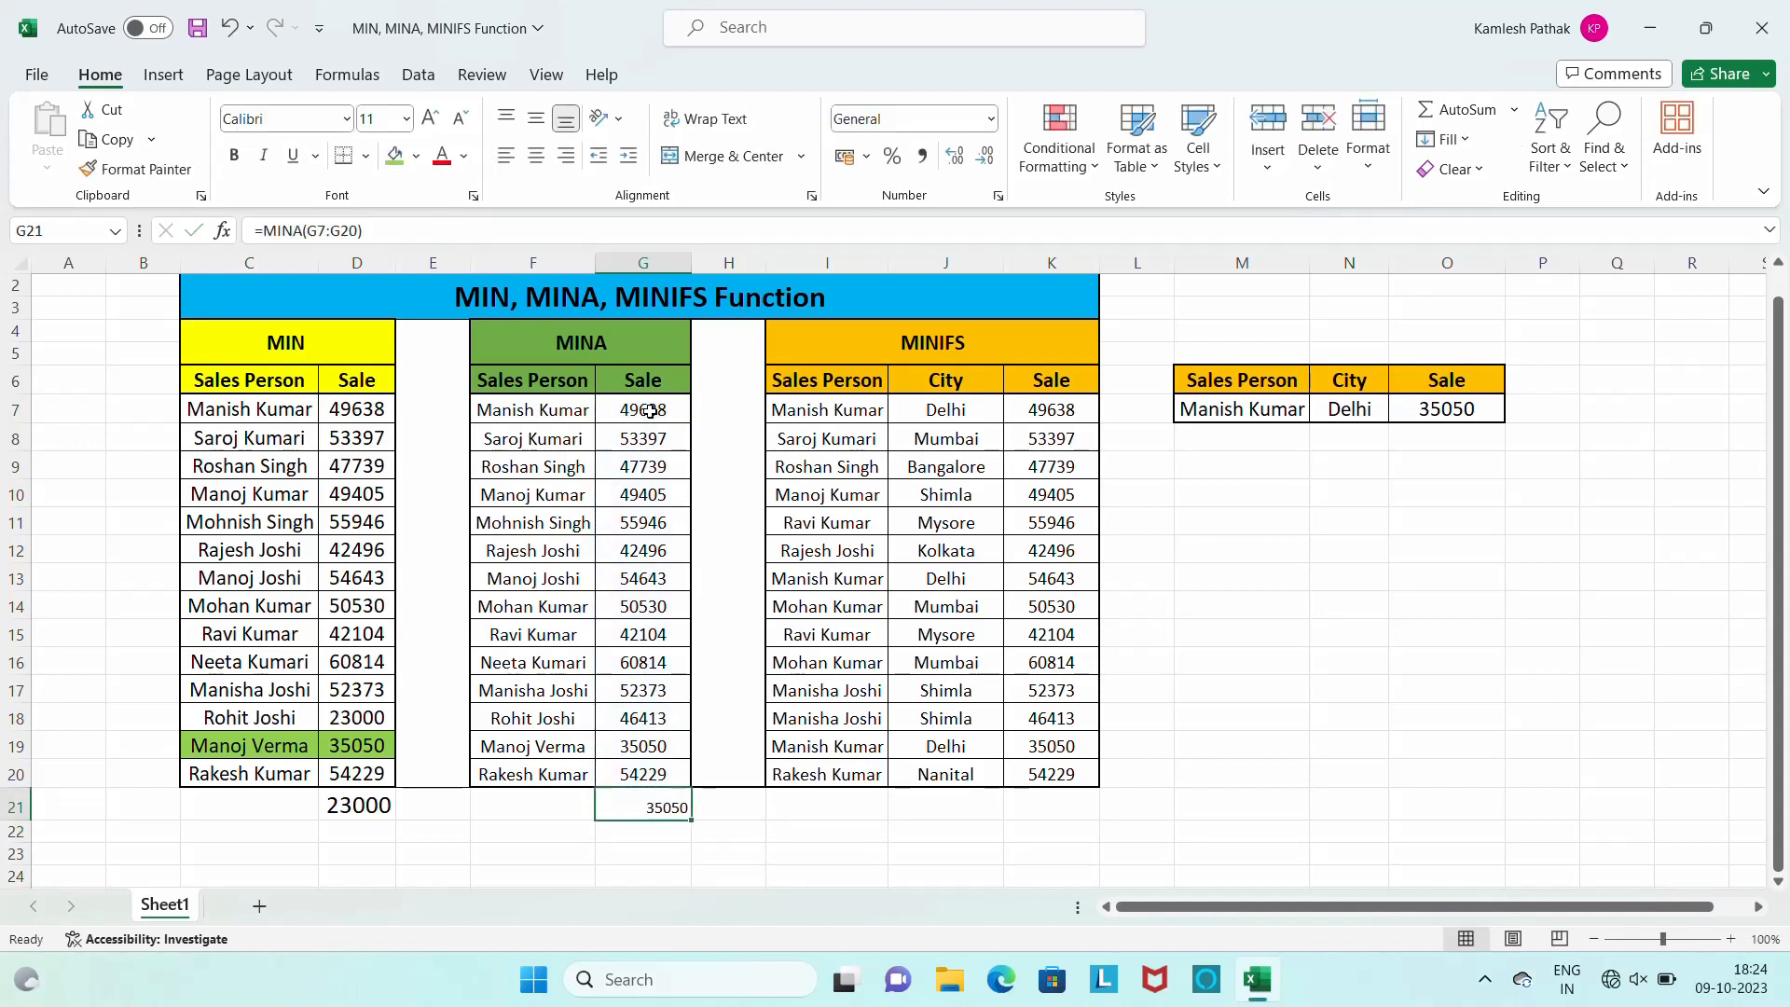
{"action": "left_click", "coordinate": [407, 119]}
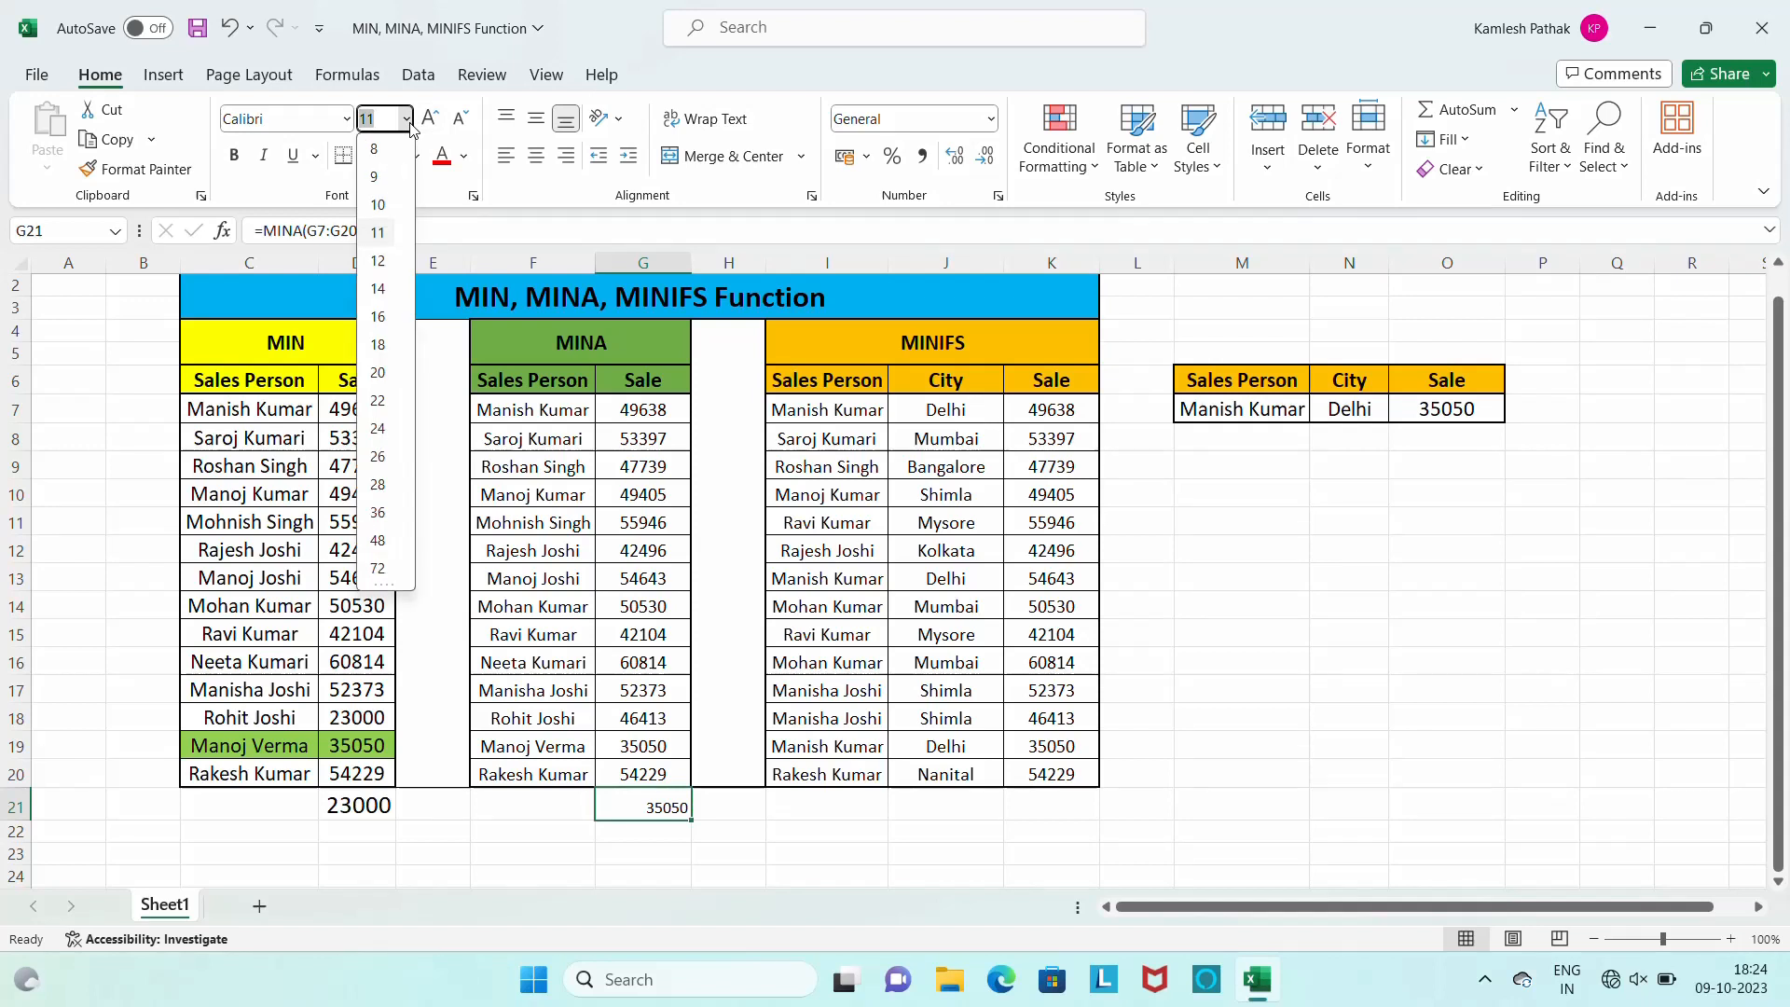
{"action": "left_click", "coordinate": [377, 316]}
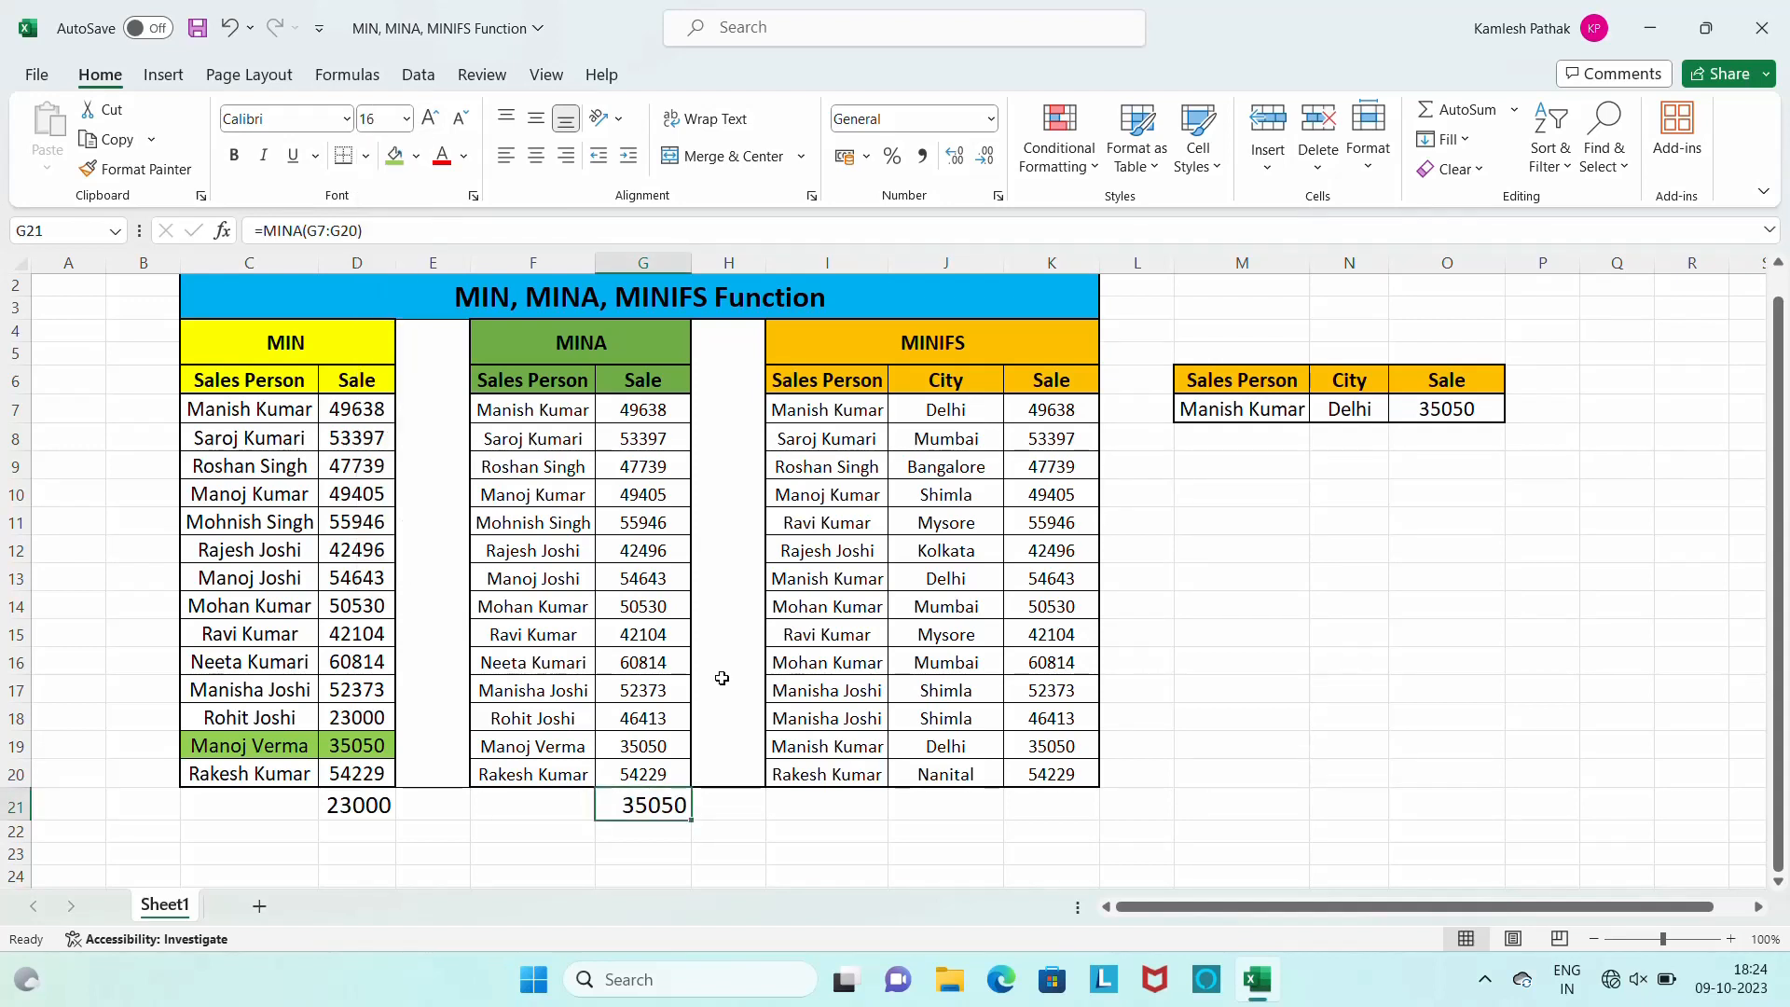
Set the font size of the MINA table's data in F7:G20 to 14 and autofit the width of column F.
{"action": "left_click", "coordinate": [660, 431]}
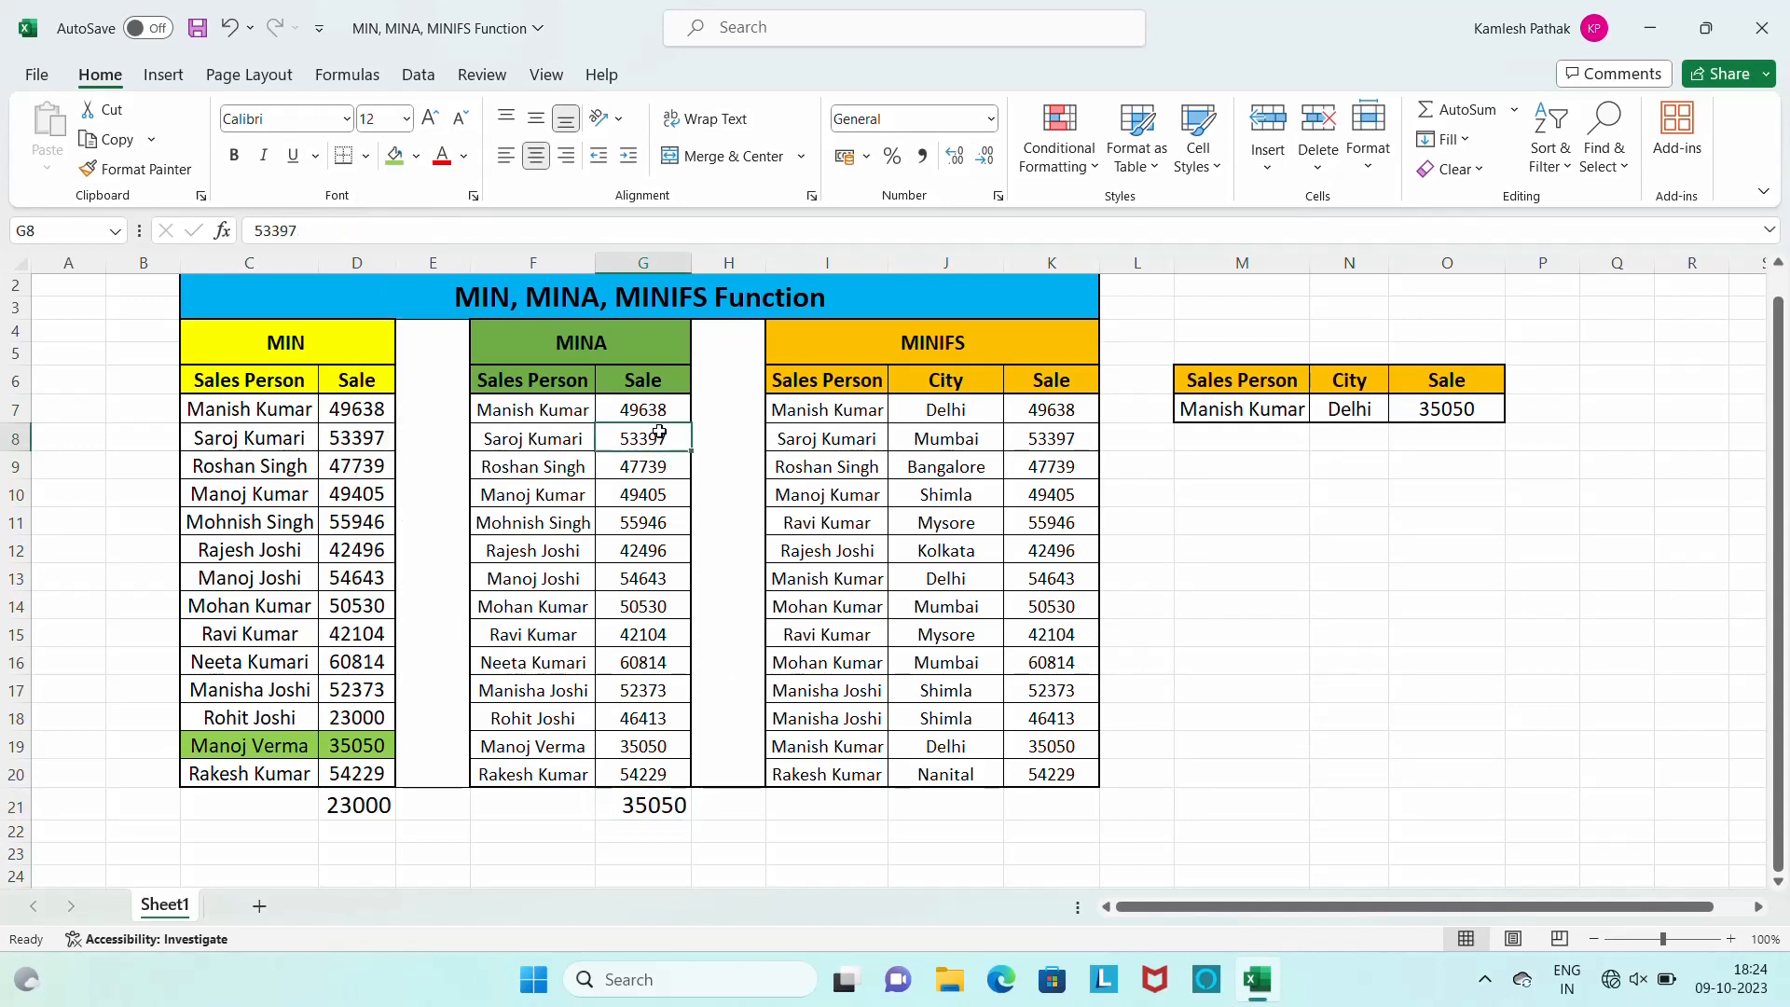
{"action": "key", "text": "Up"}
{"action": "key", "text": "Left"}
{"action": "key", "text": "Left"}
{"action": "key", "text": "Left"}
{"action": "key", "text": "Right"}
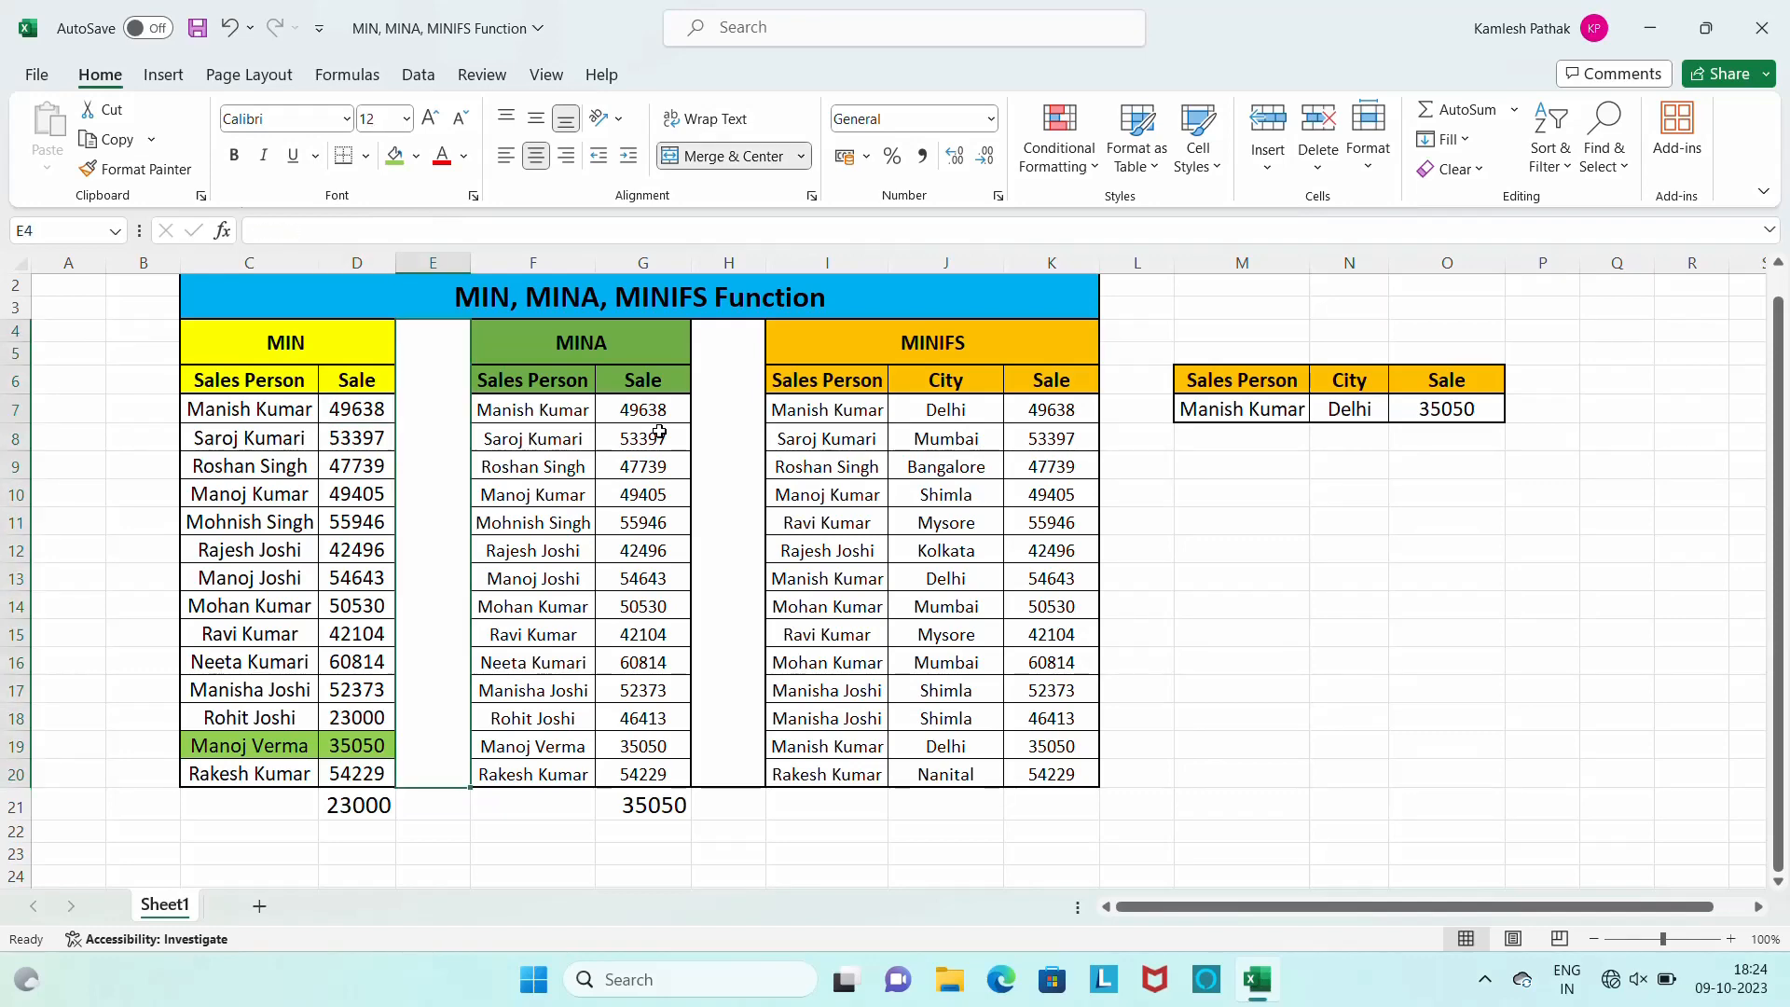
{"action": "key", "text": "Right"}
{"action": "key", "text": "shift+Right"}
{"action": "key", "text": "shift+Right"}
{"action": "key", "text": "shift+Right"}
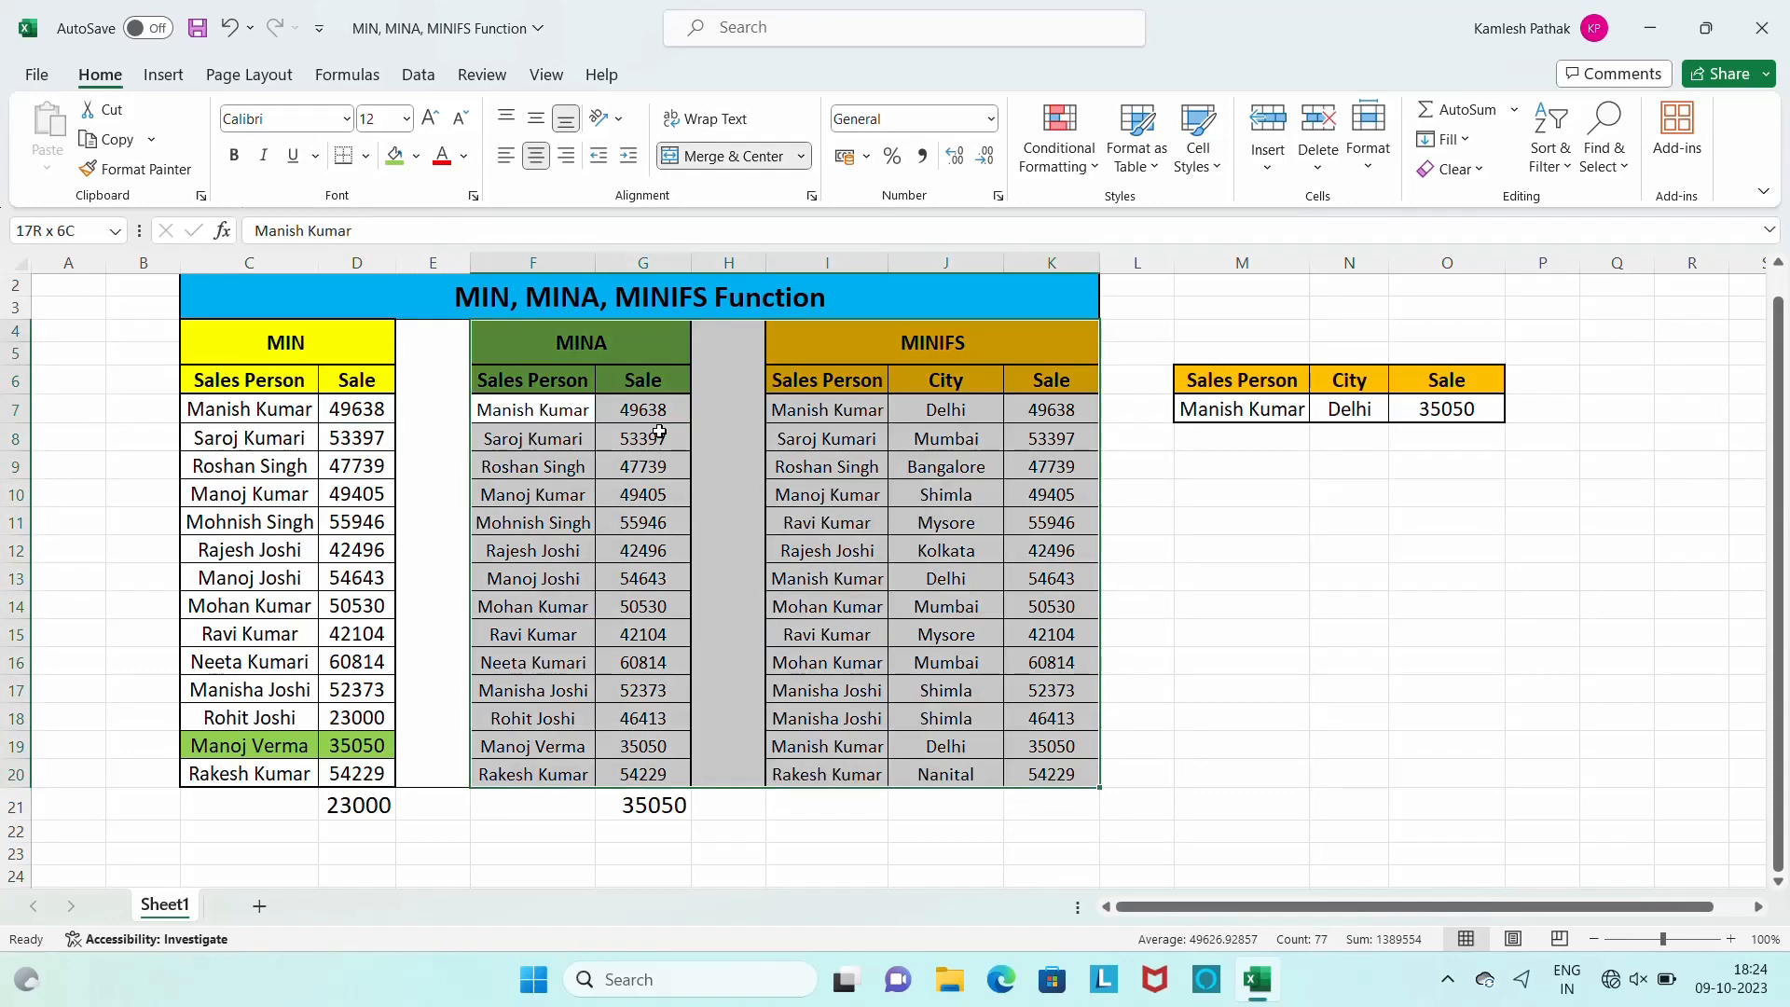
{"action": "key", "text": "Down"}
{"action": "key", "text": "shift+Right"}
{"action": "key", "text": "Up"}
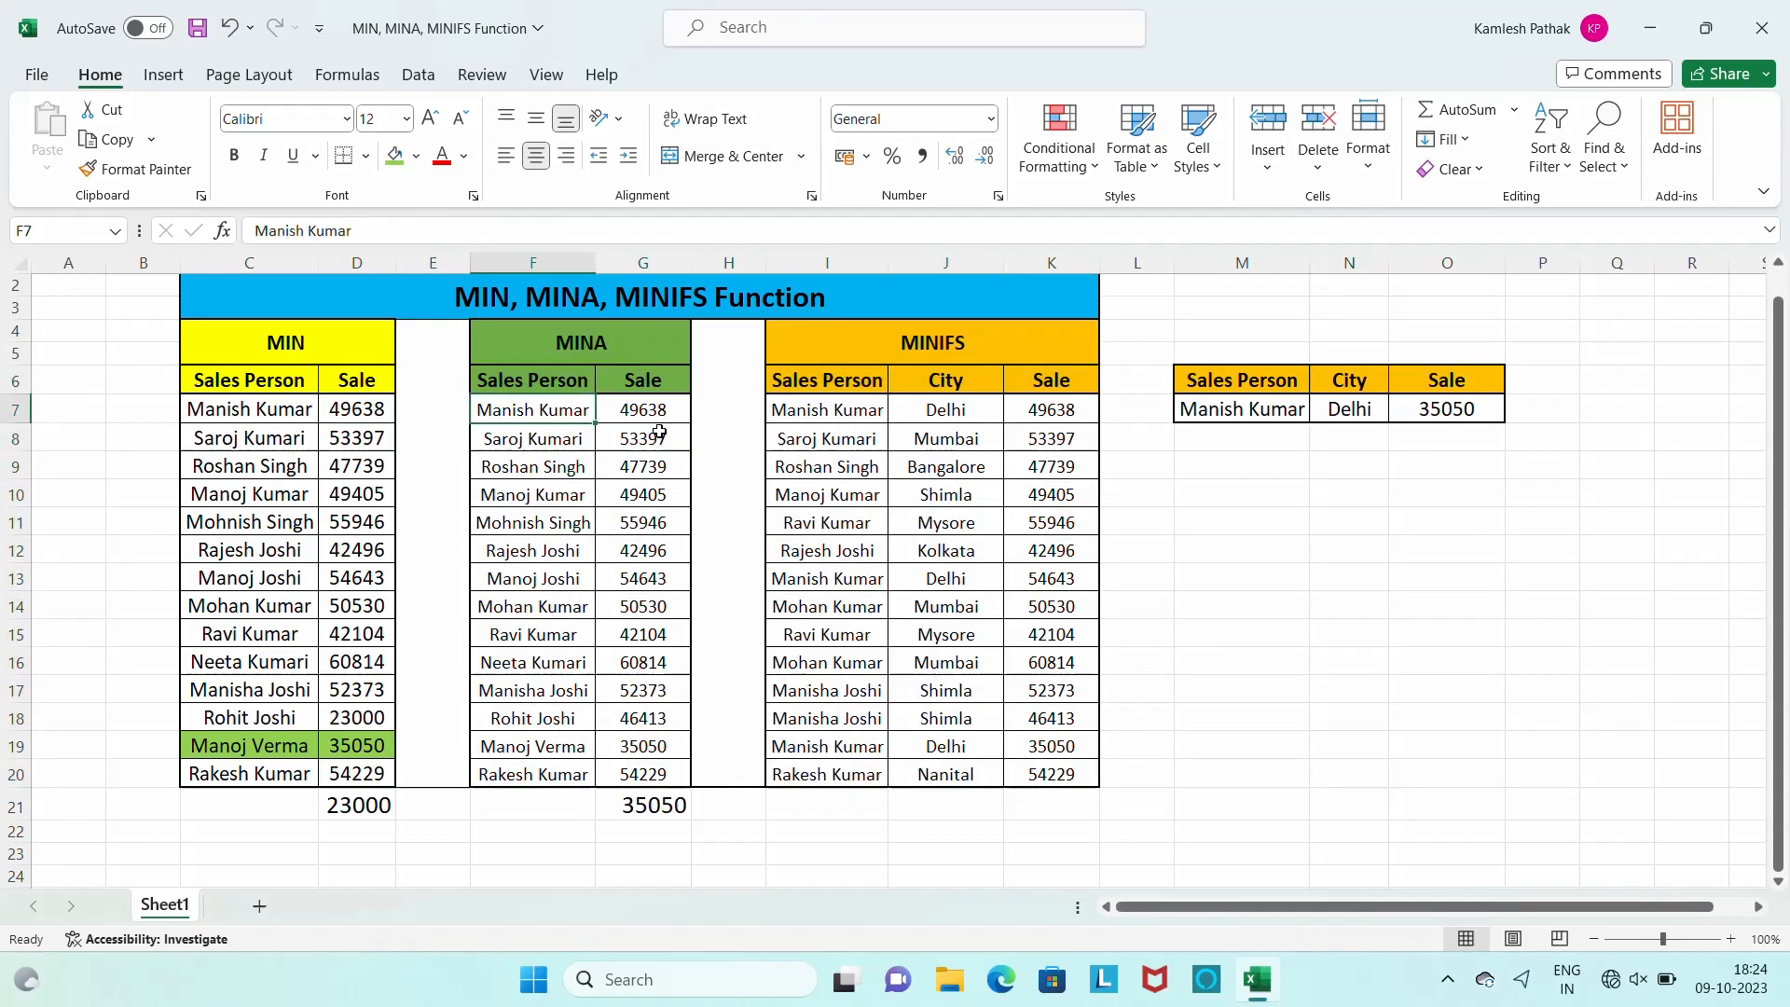
{"action": "key", "text": "shift+Right"}
{"action": "key", "text": "ctrl+shift+Down"}
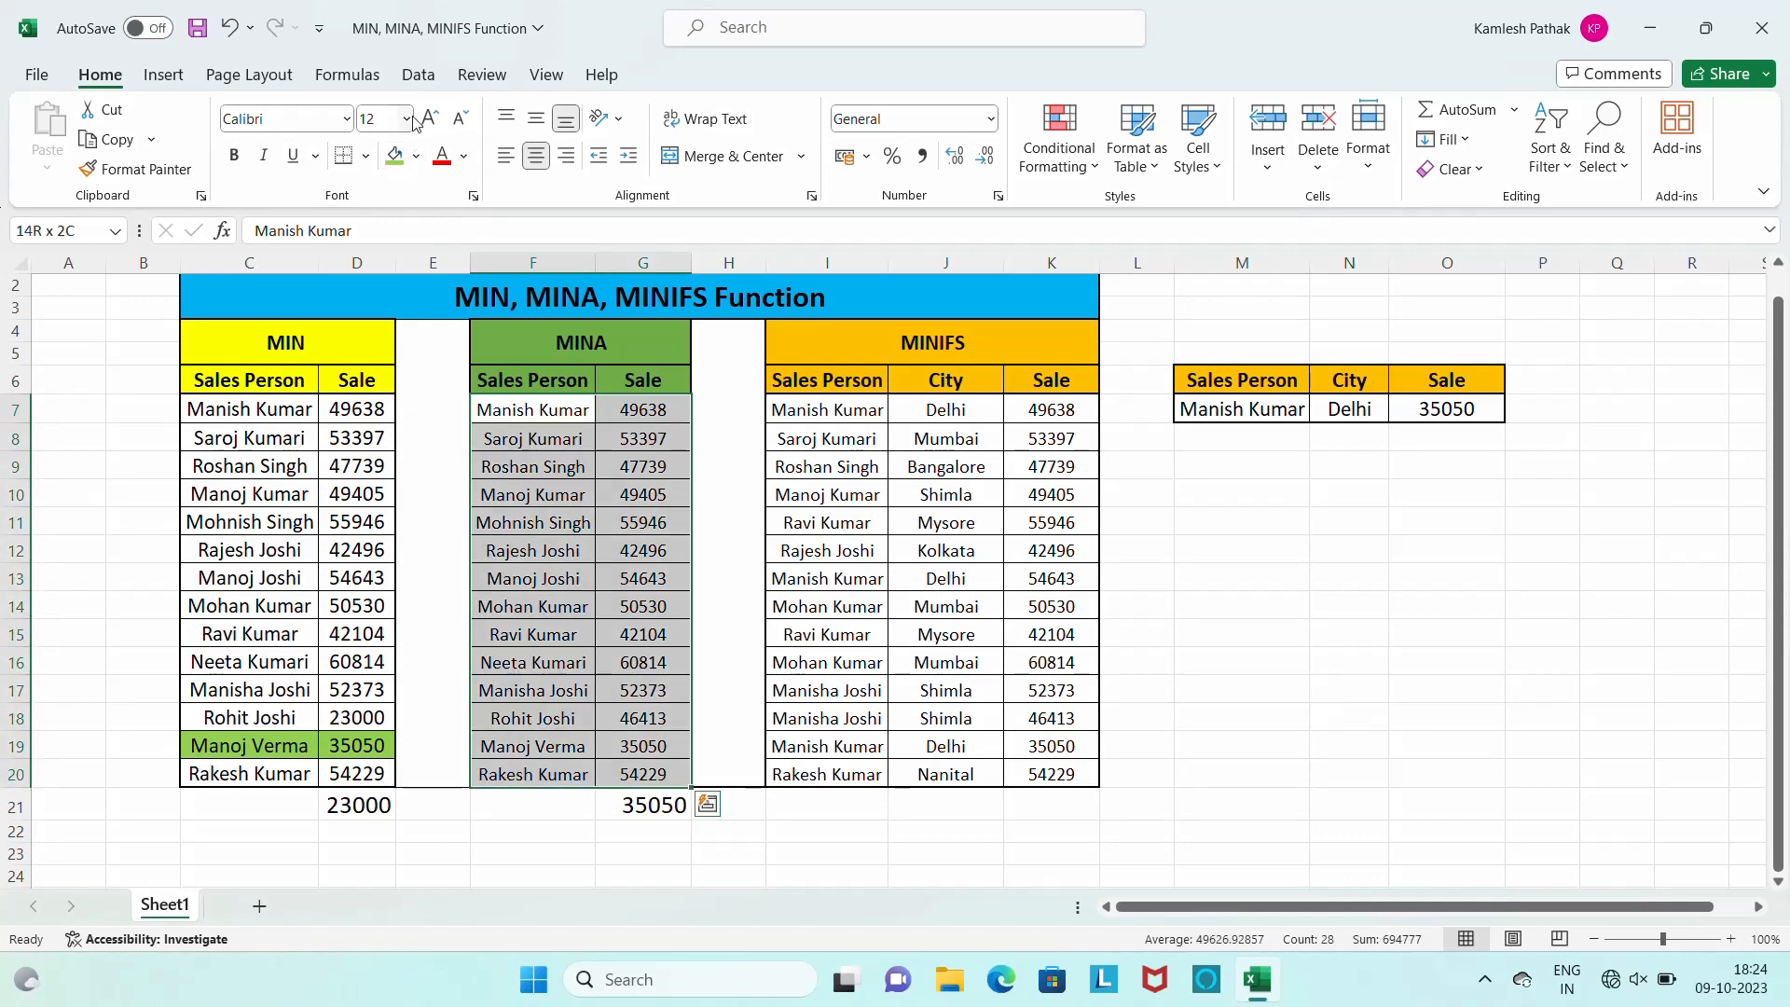
{"action": "left_click", "coordinate": [406, 119]}
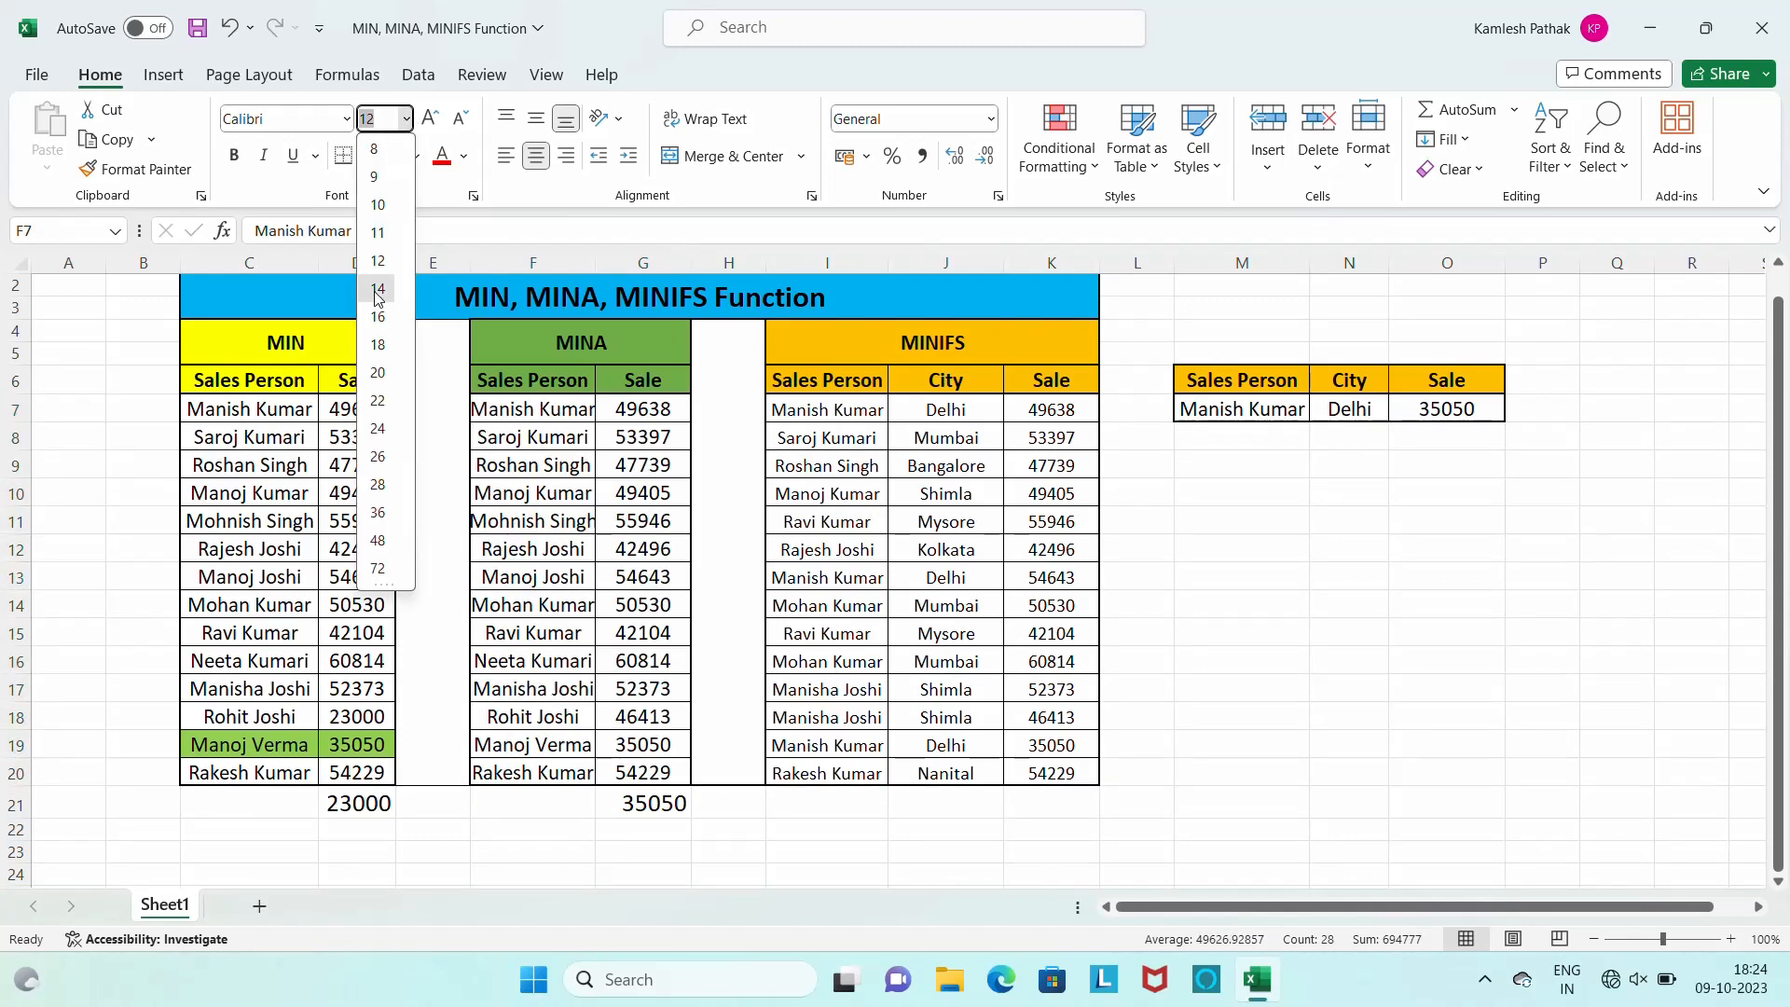
{"action": "left_click", "coordinate": [369, 280]}
{"action": "double_click", "coordinate": [596, 262]}
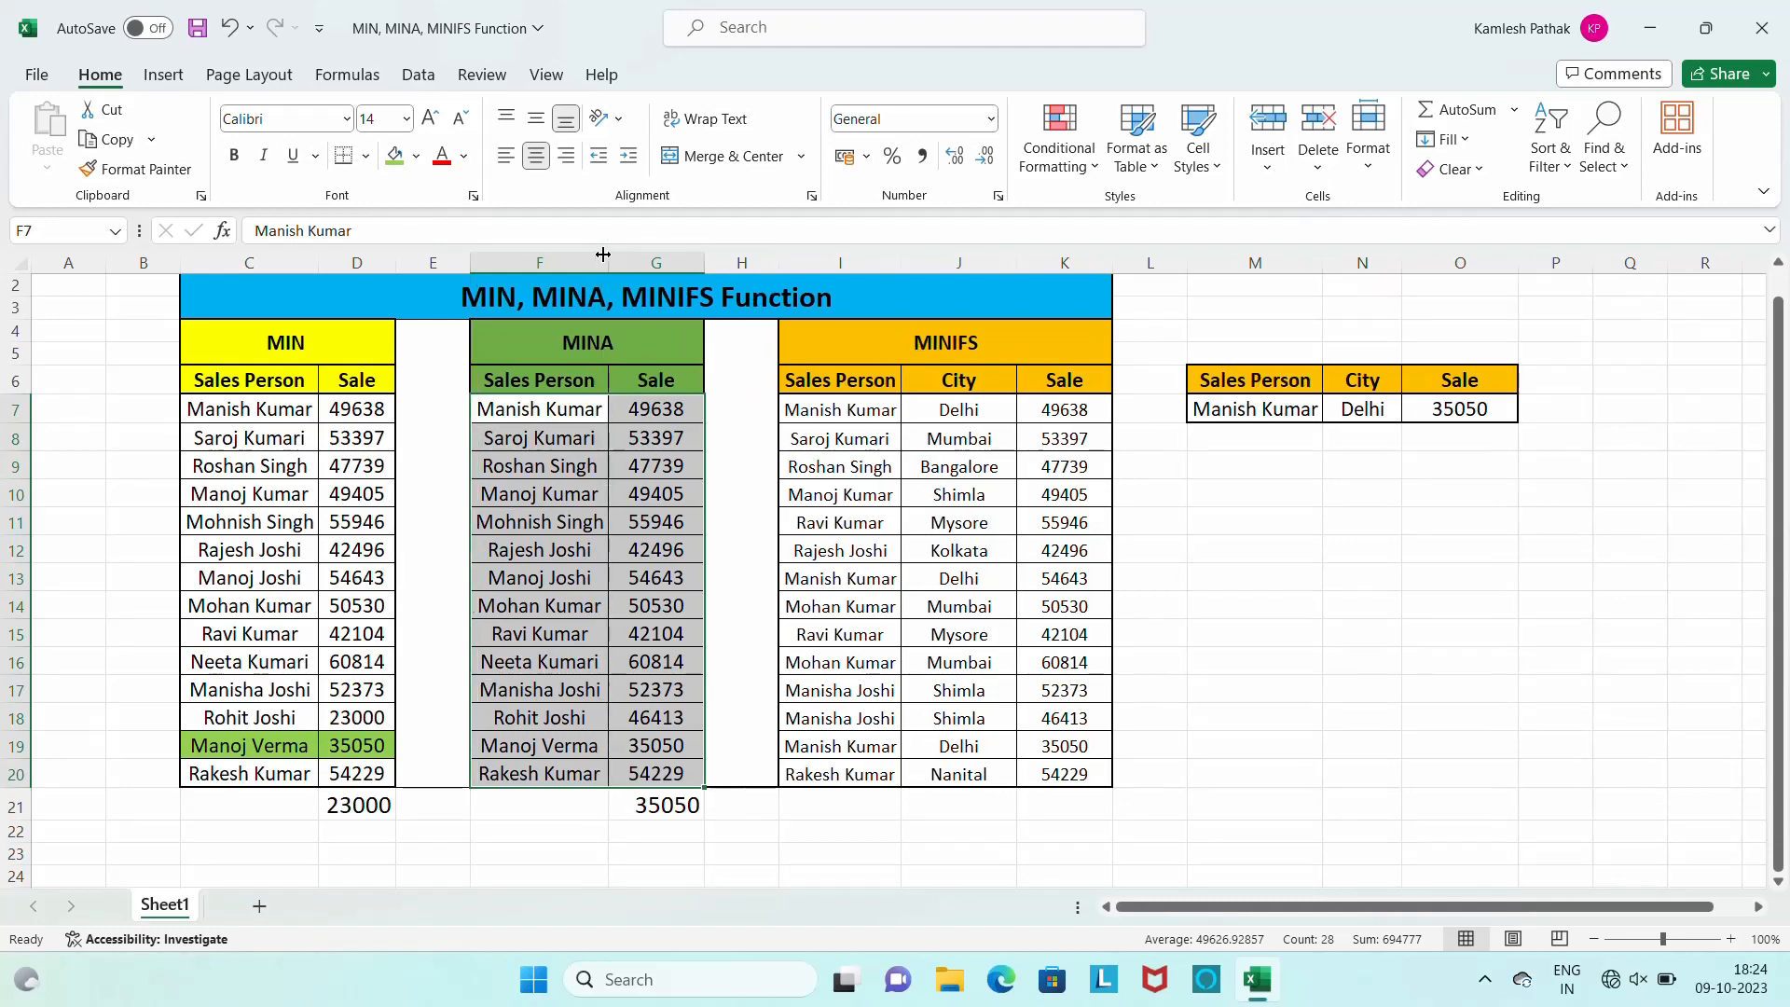
{"action": "left_click", "coordinate": [682, 803]}
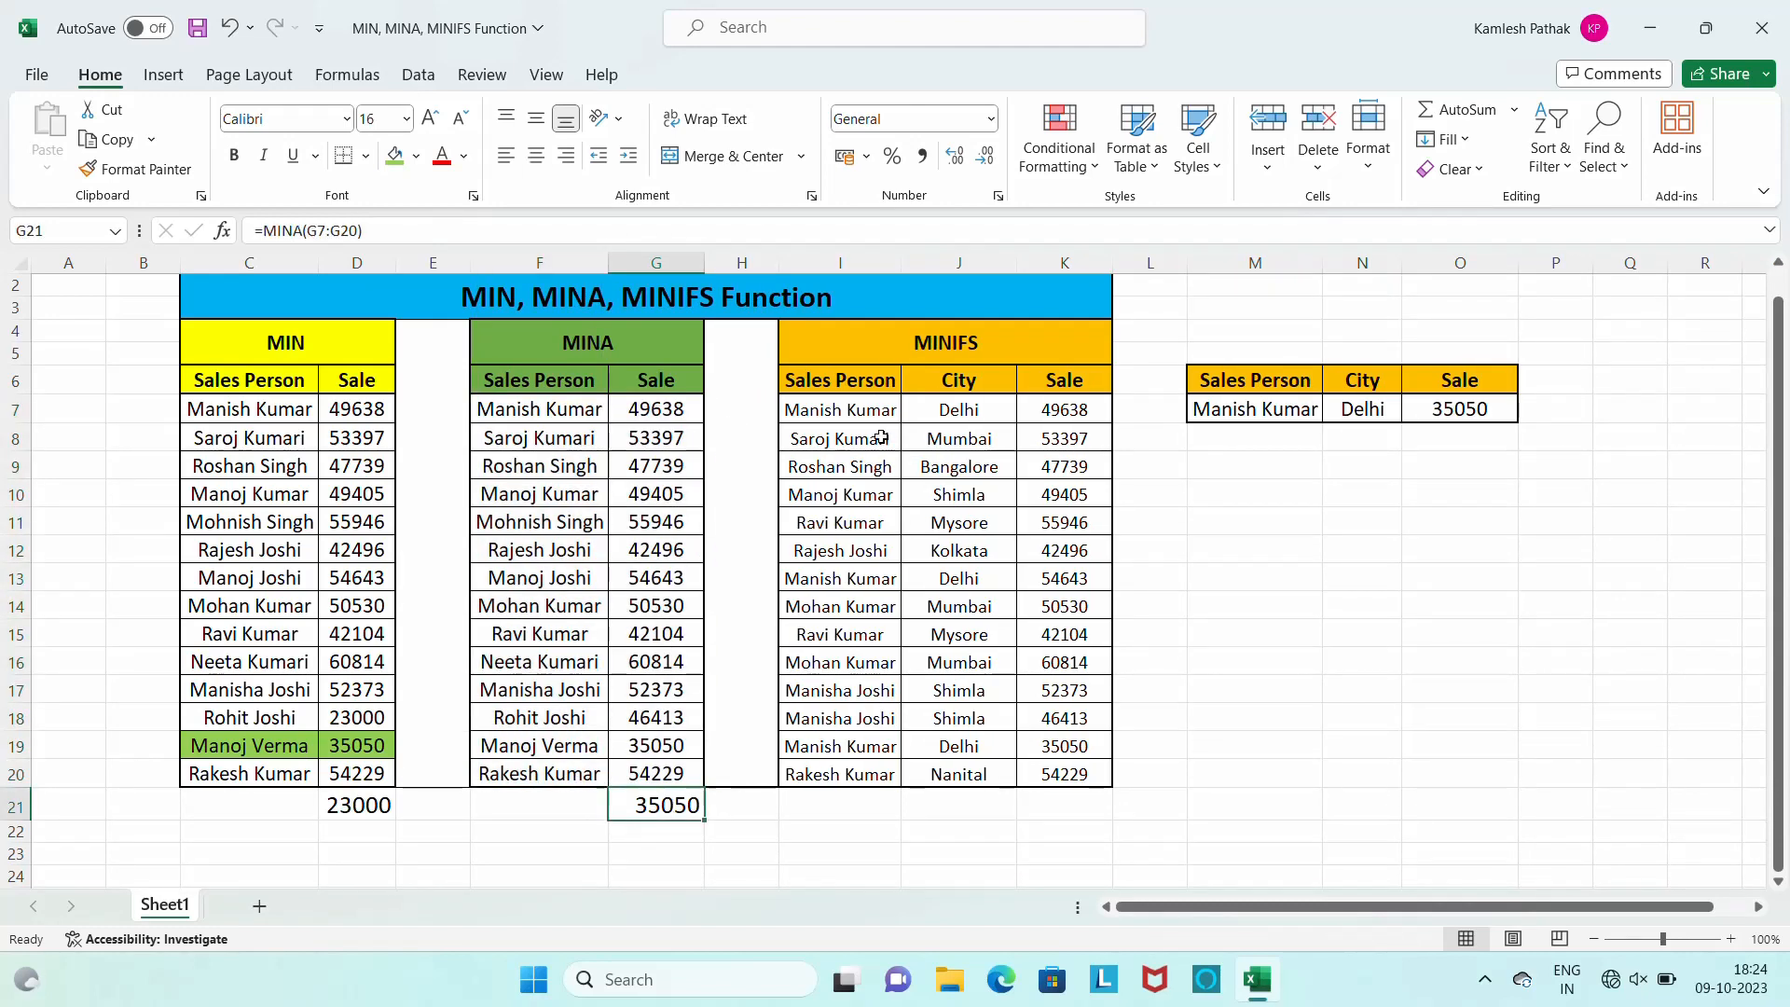
Set the font size of the MINIFS table's data in I7:K20 to 14 and autofit the width of column I.
{"action": "left_click", "coordinate": [865, 417]}
{"action": "key", "text": "ctrl+shift+Right"}
{"action": "key", "text": "ctrl+shift+Down"}
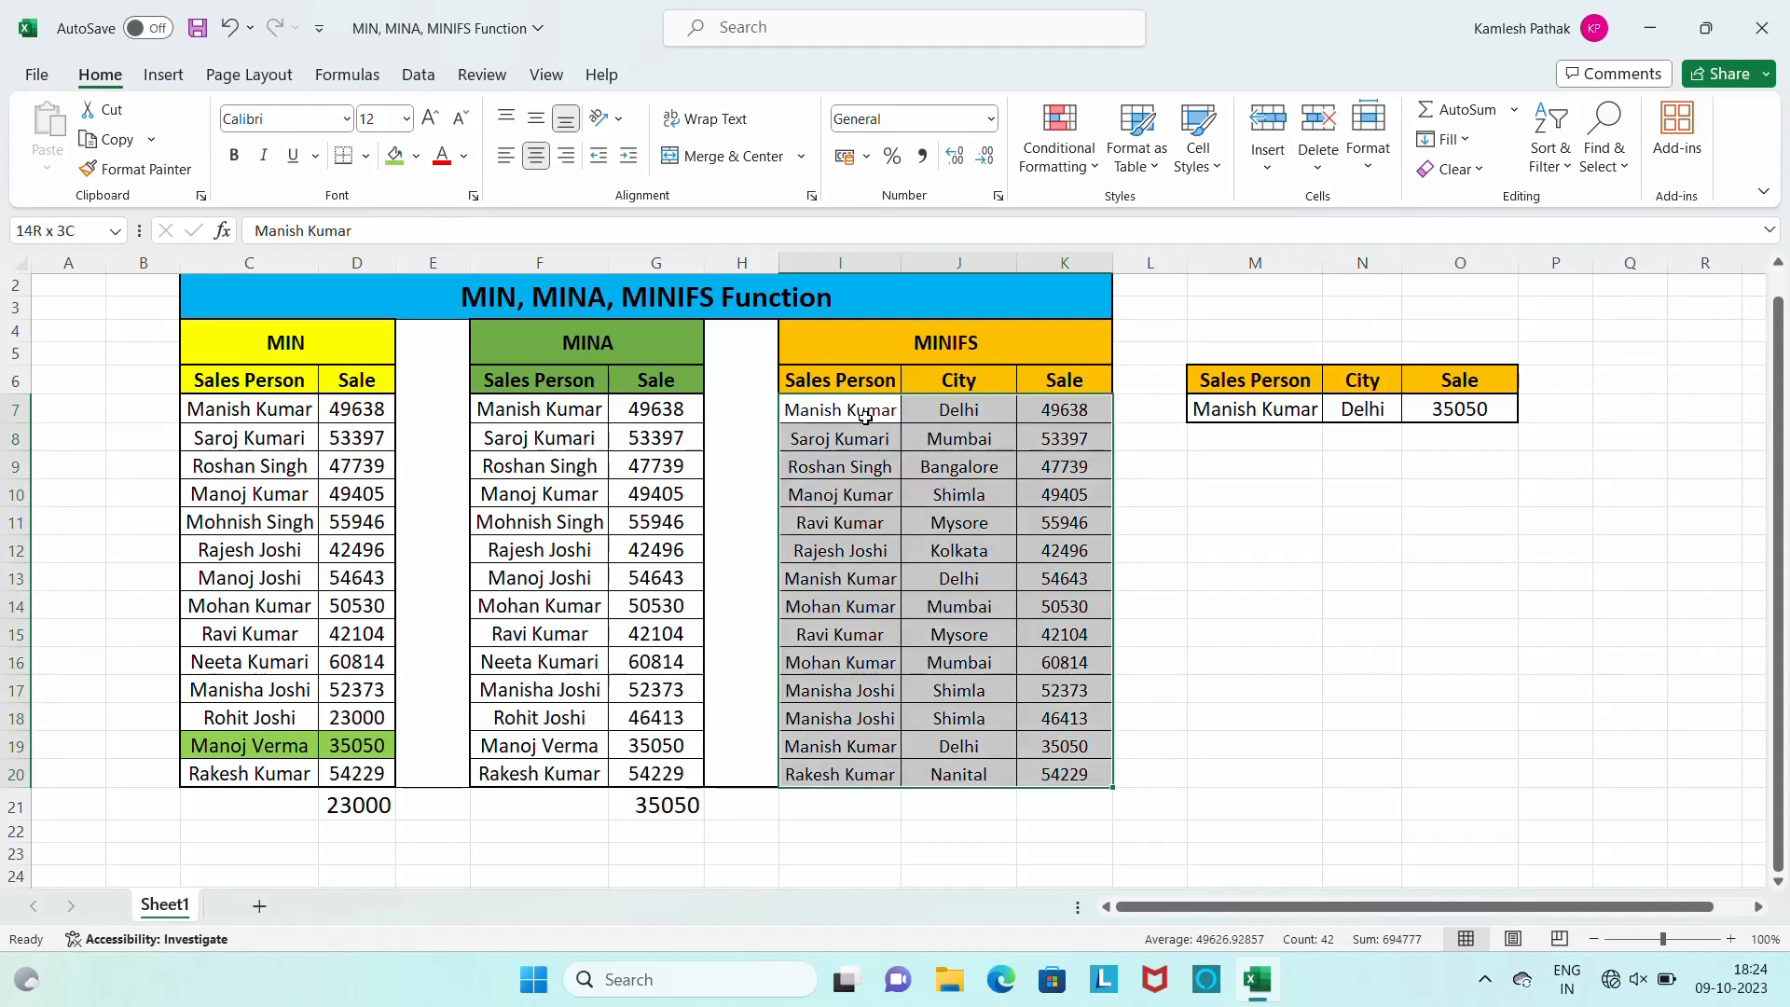
{"action": "left_click", "coordinate": [405, 118]}
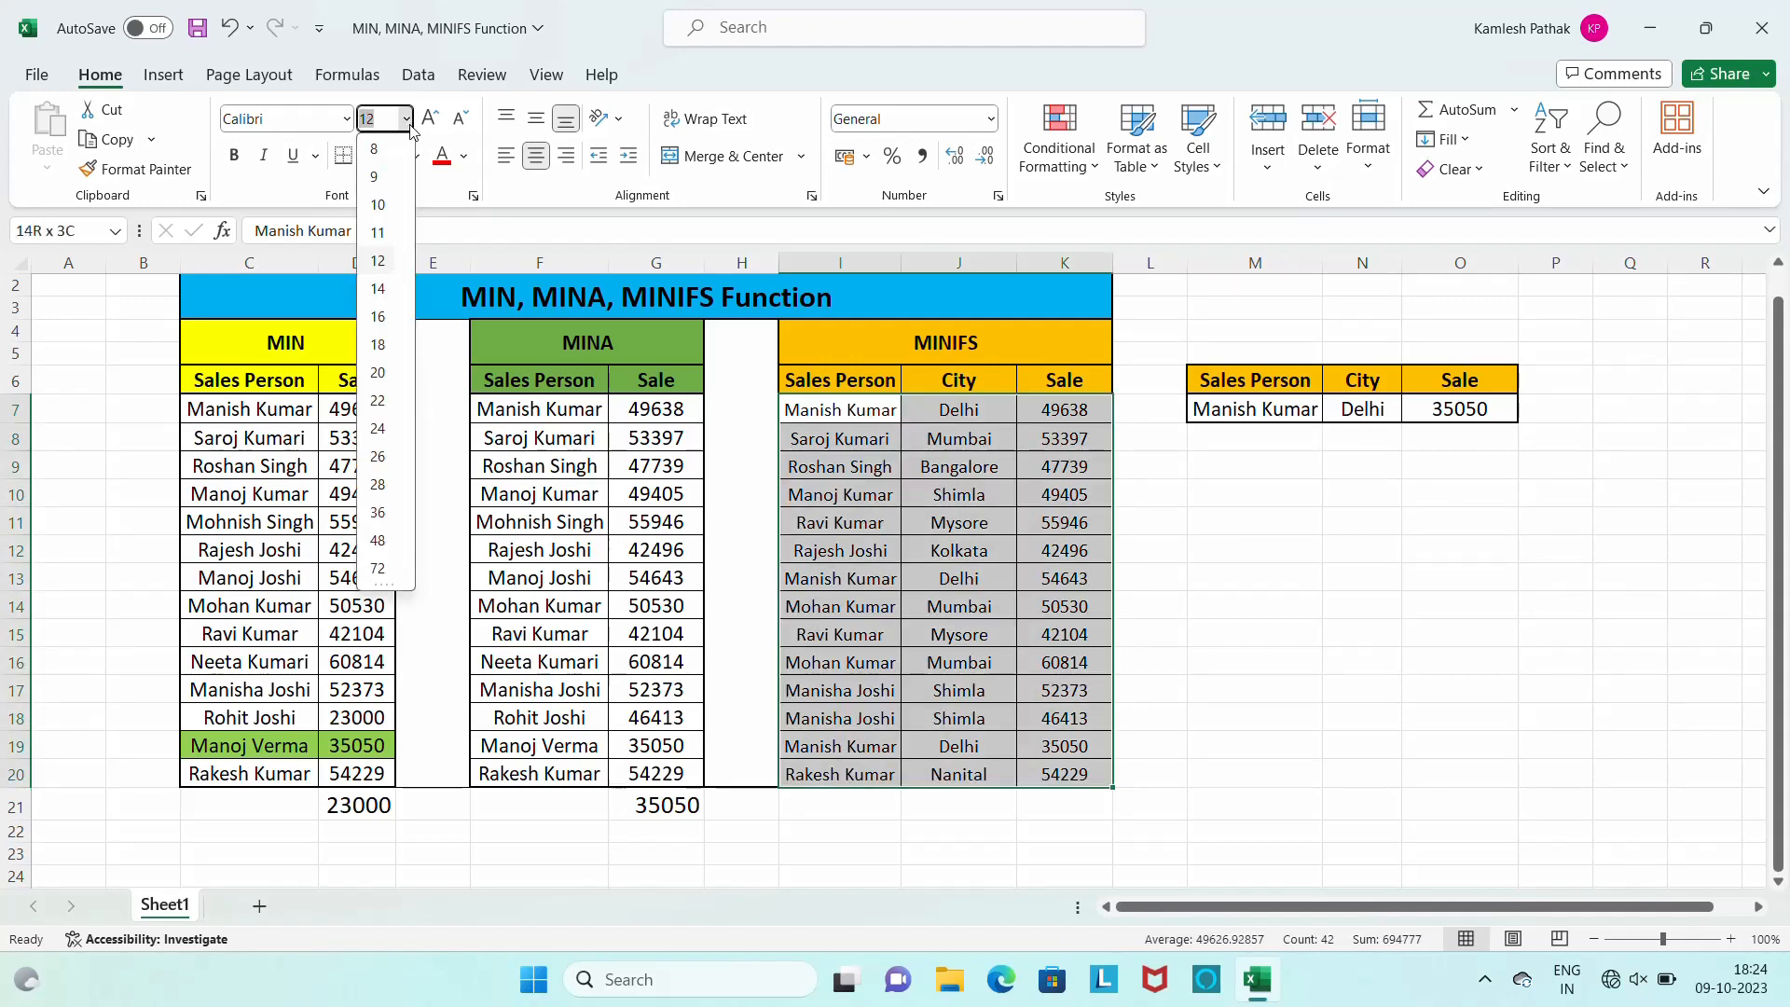
{"action": "left_click", "coordinate": [392, 288]}
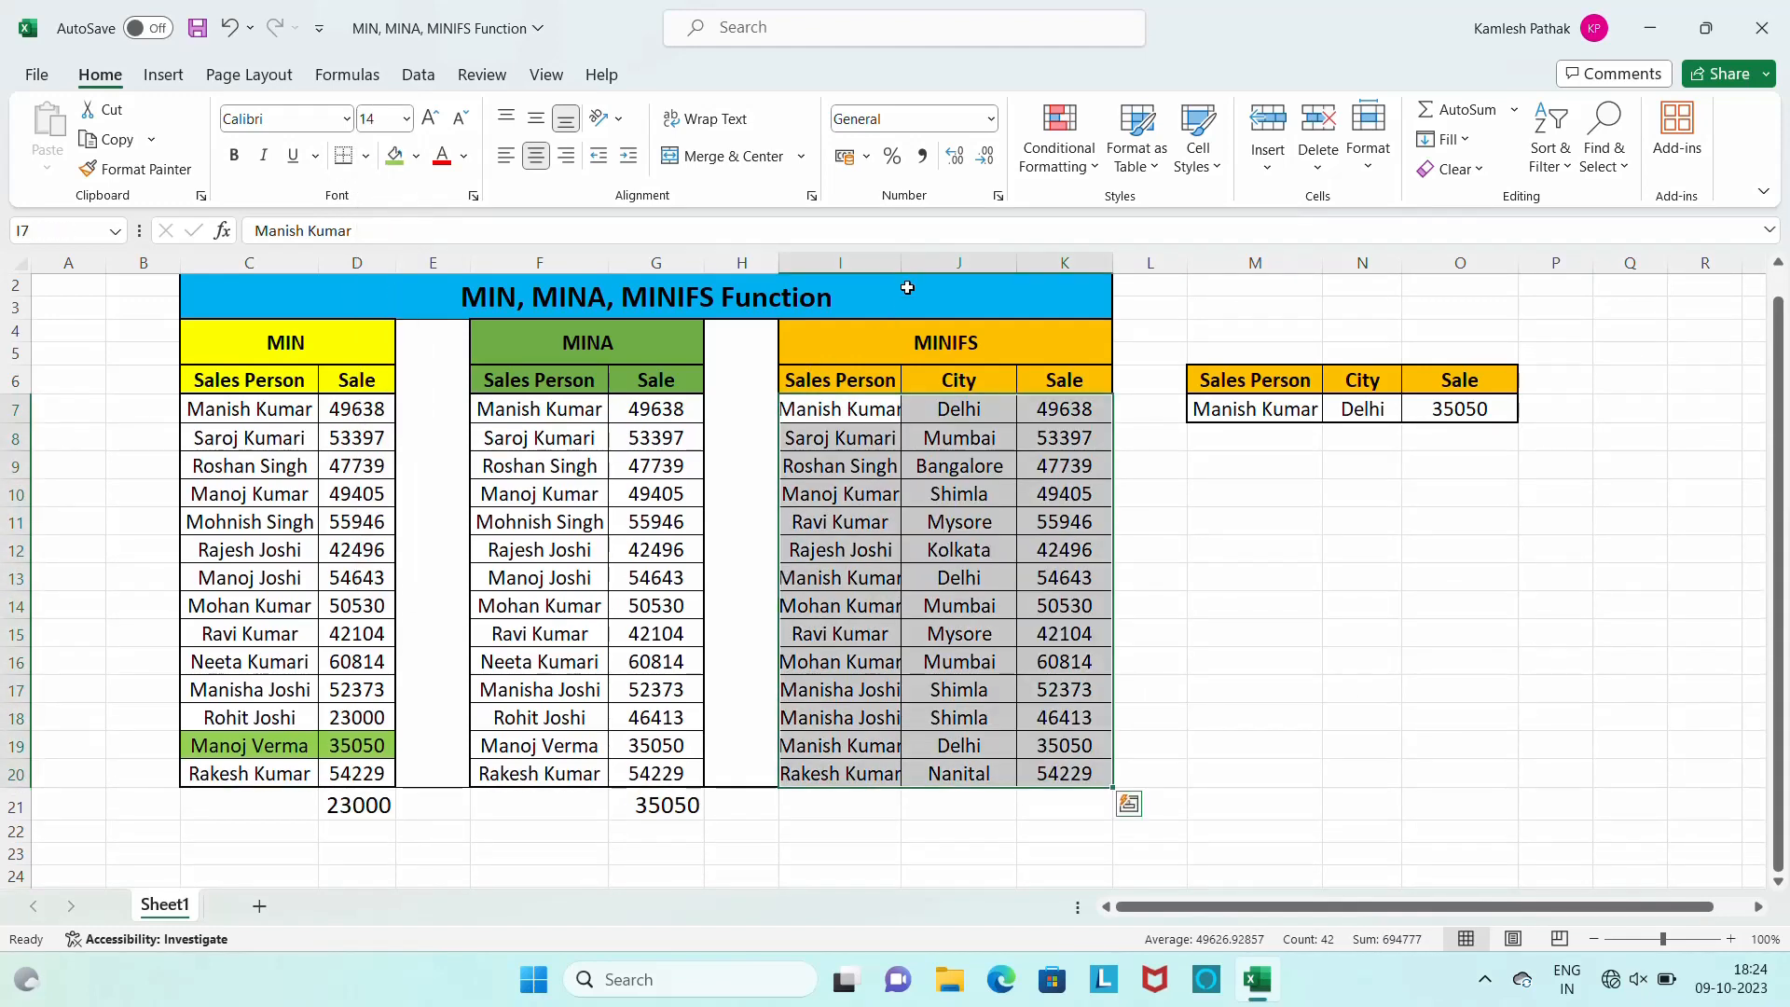
{"action": "double_click", "coordinate": [900, 257]}
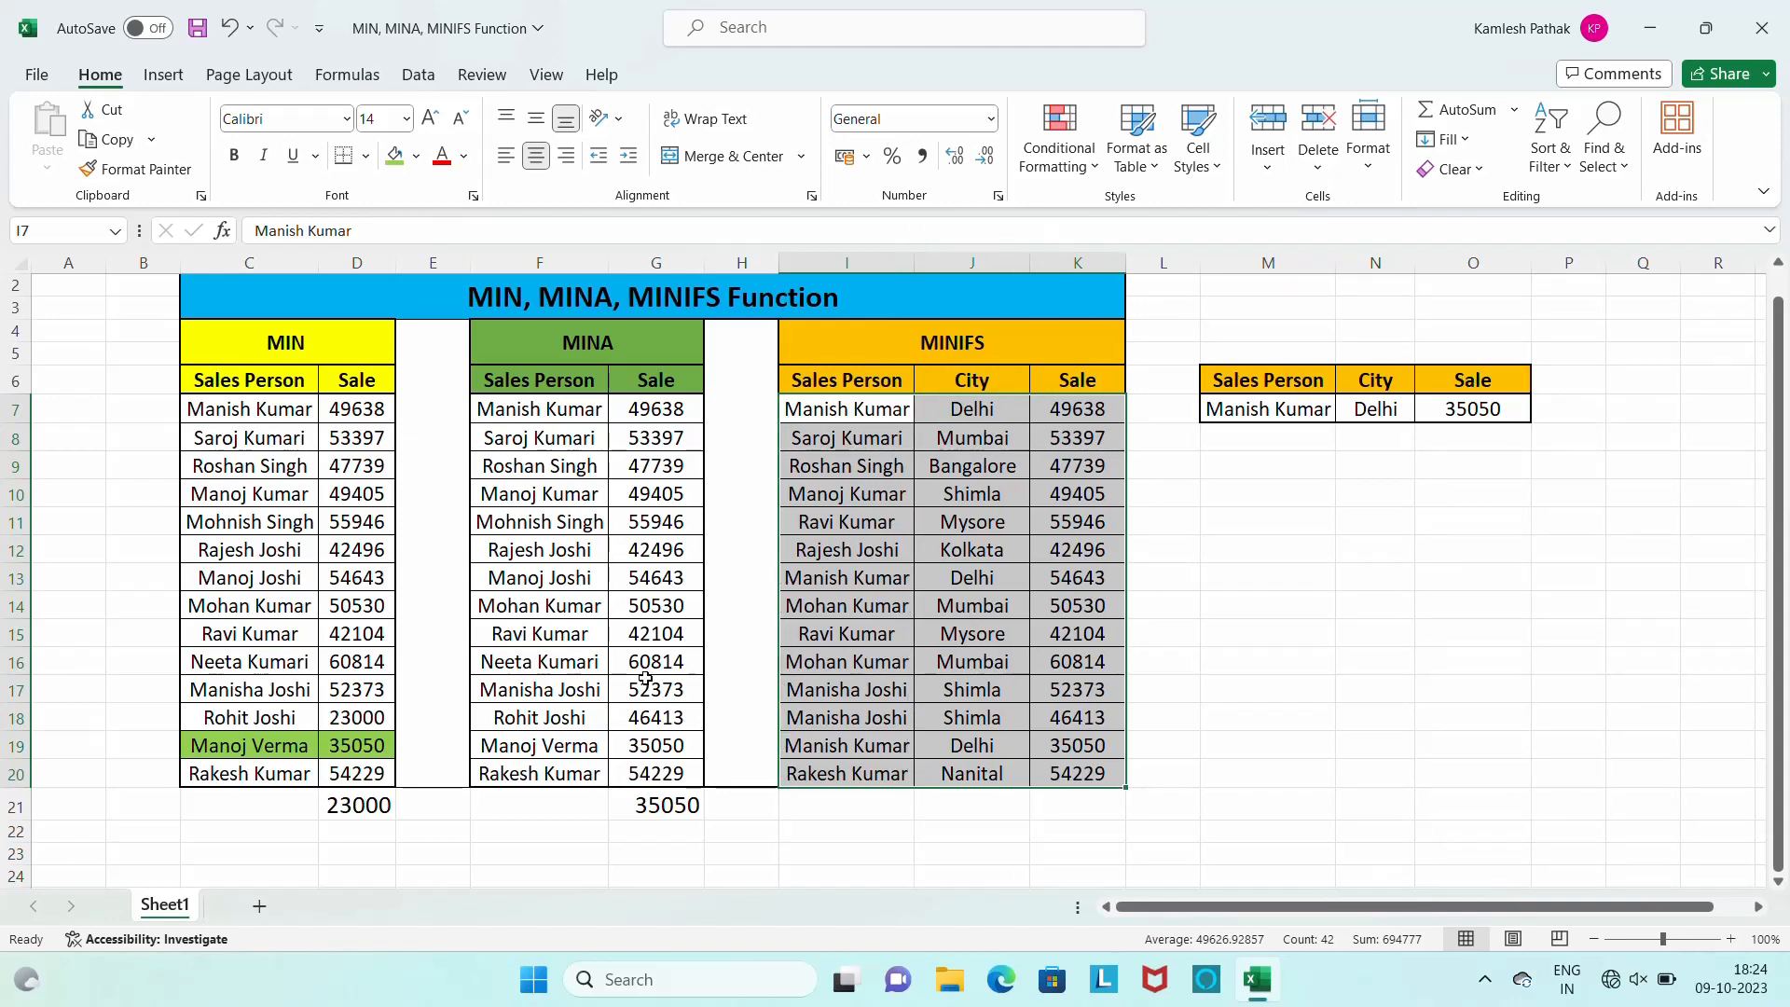
Change the sale value in cell G17 of the MINA table to 20000.
{"action": "left_click", "coordinate": [645, 682]}
{"action": "type", "text": "20000"}
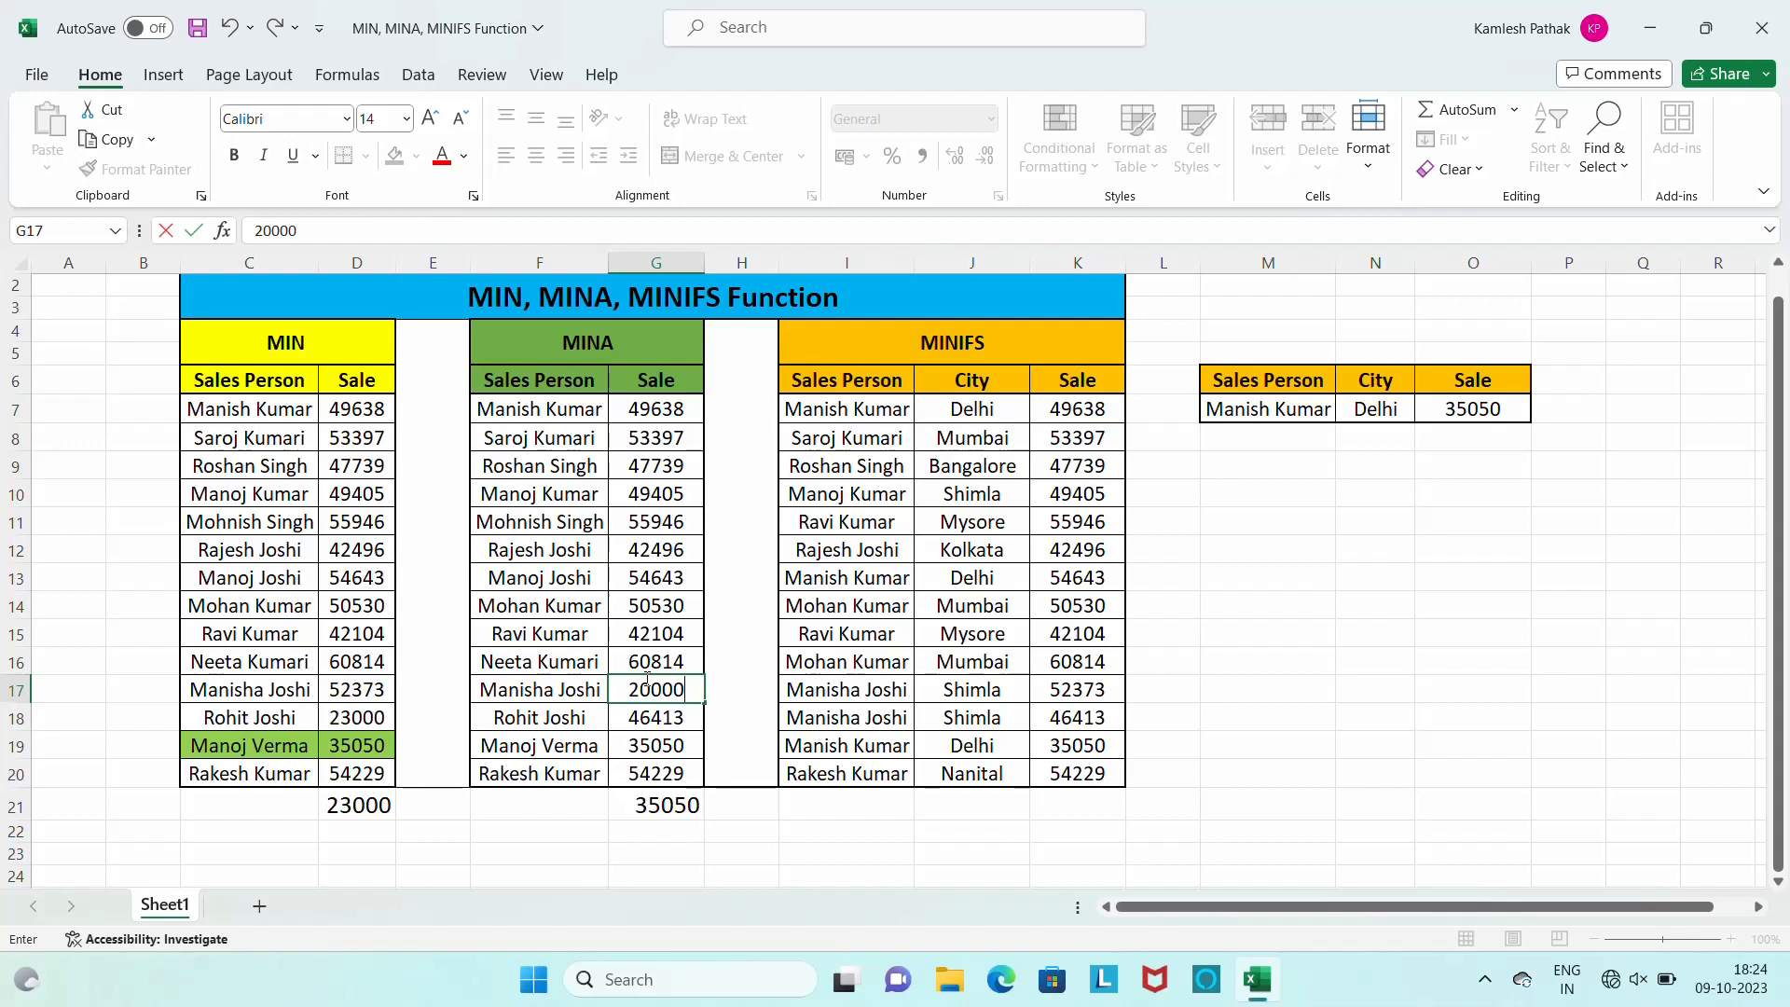
{"action": "key", "text": "Return"}
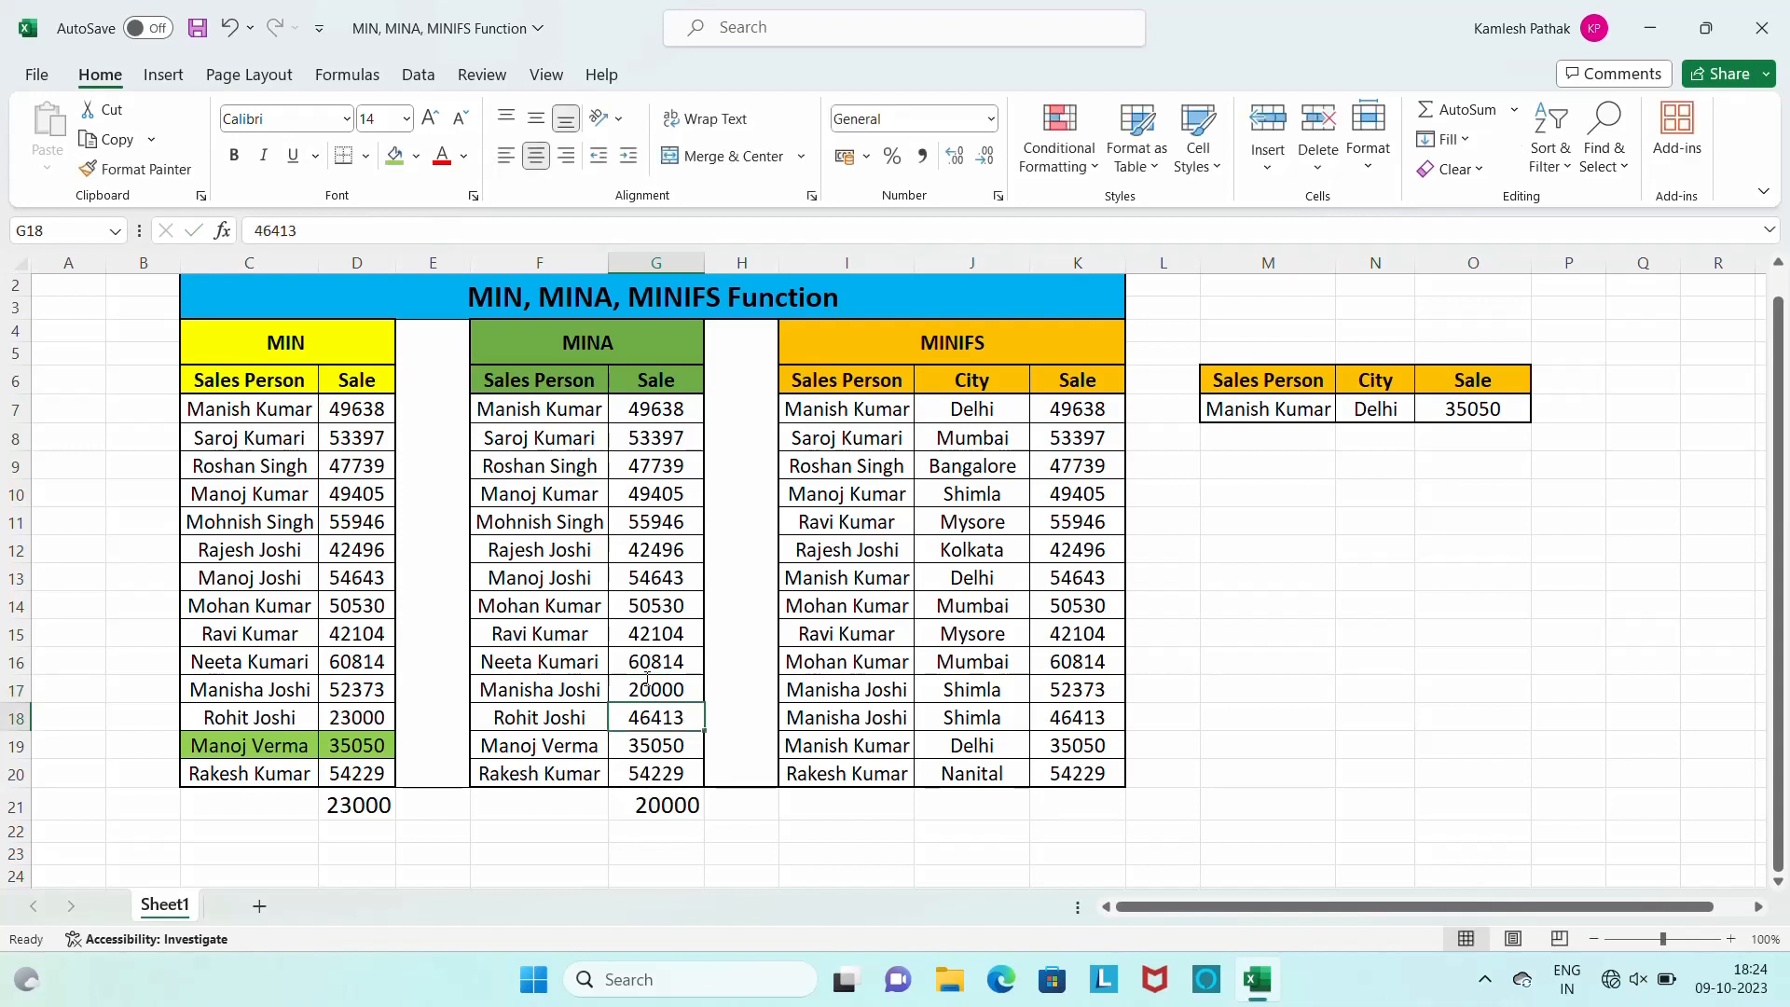
Compare the changed sale value in G17 with the MINA formula's result in cell G21.
{"action": "key", "text": "Down"}
{"action": "key", "text": "Down"}
{"action": "key", "text": "Up"}
{"action": "key", "text": "Up"}
{"action": "key", "text": "Up"}
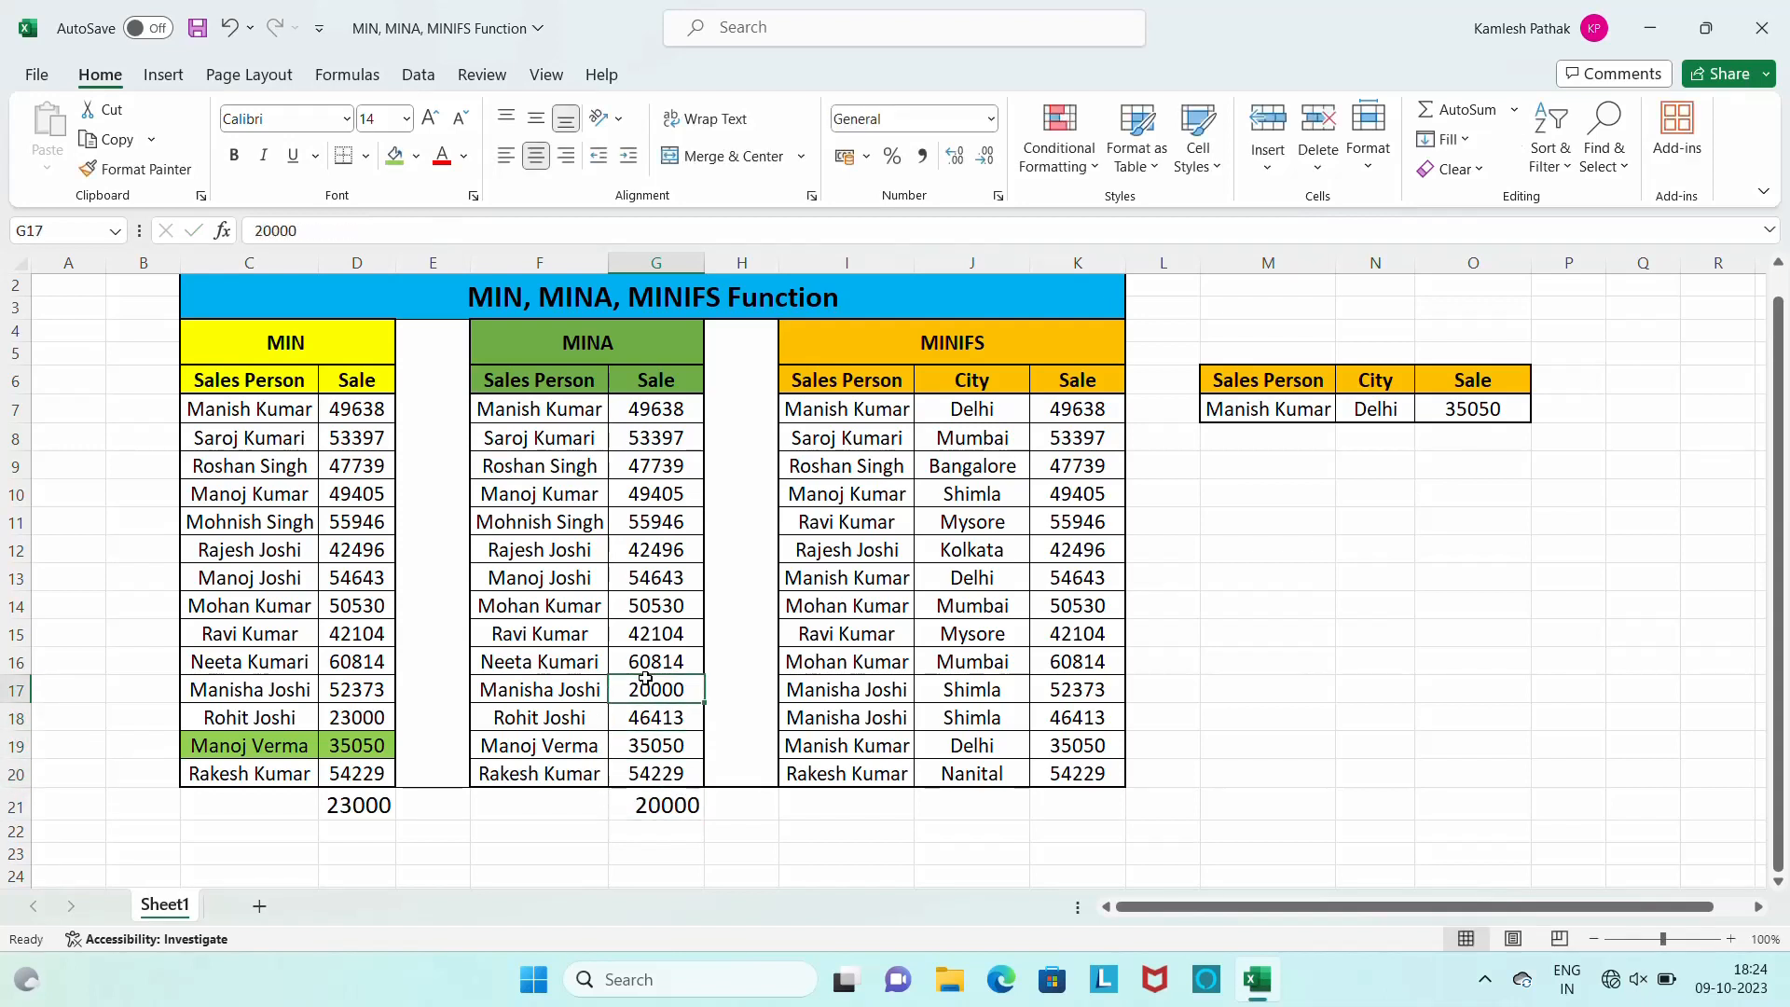
{"action": "key", "text": "Left"}
{"action": "key", "text": "Right"}
{"action": "key", "text": "Down"}
{"action": "key", "text": "Down"}
{"action": "key", "text": "Down"}
{"action": "key", "text": "Down"}
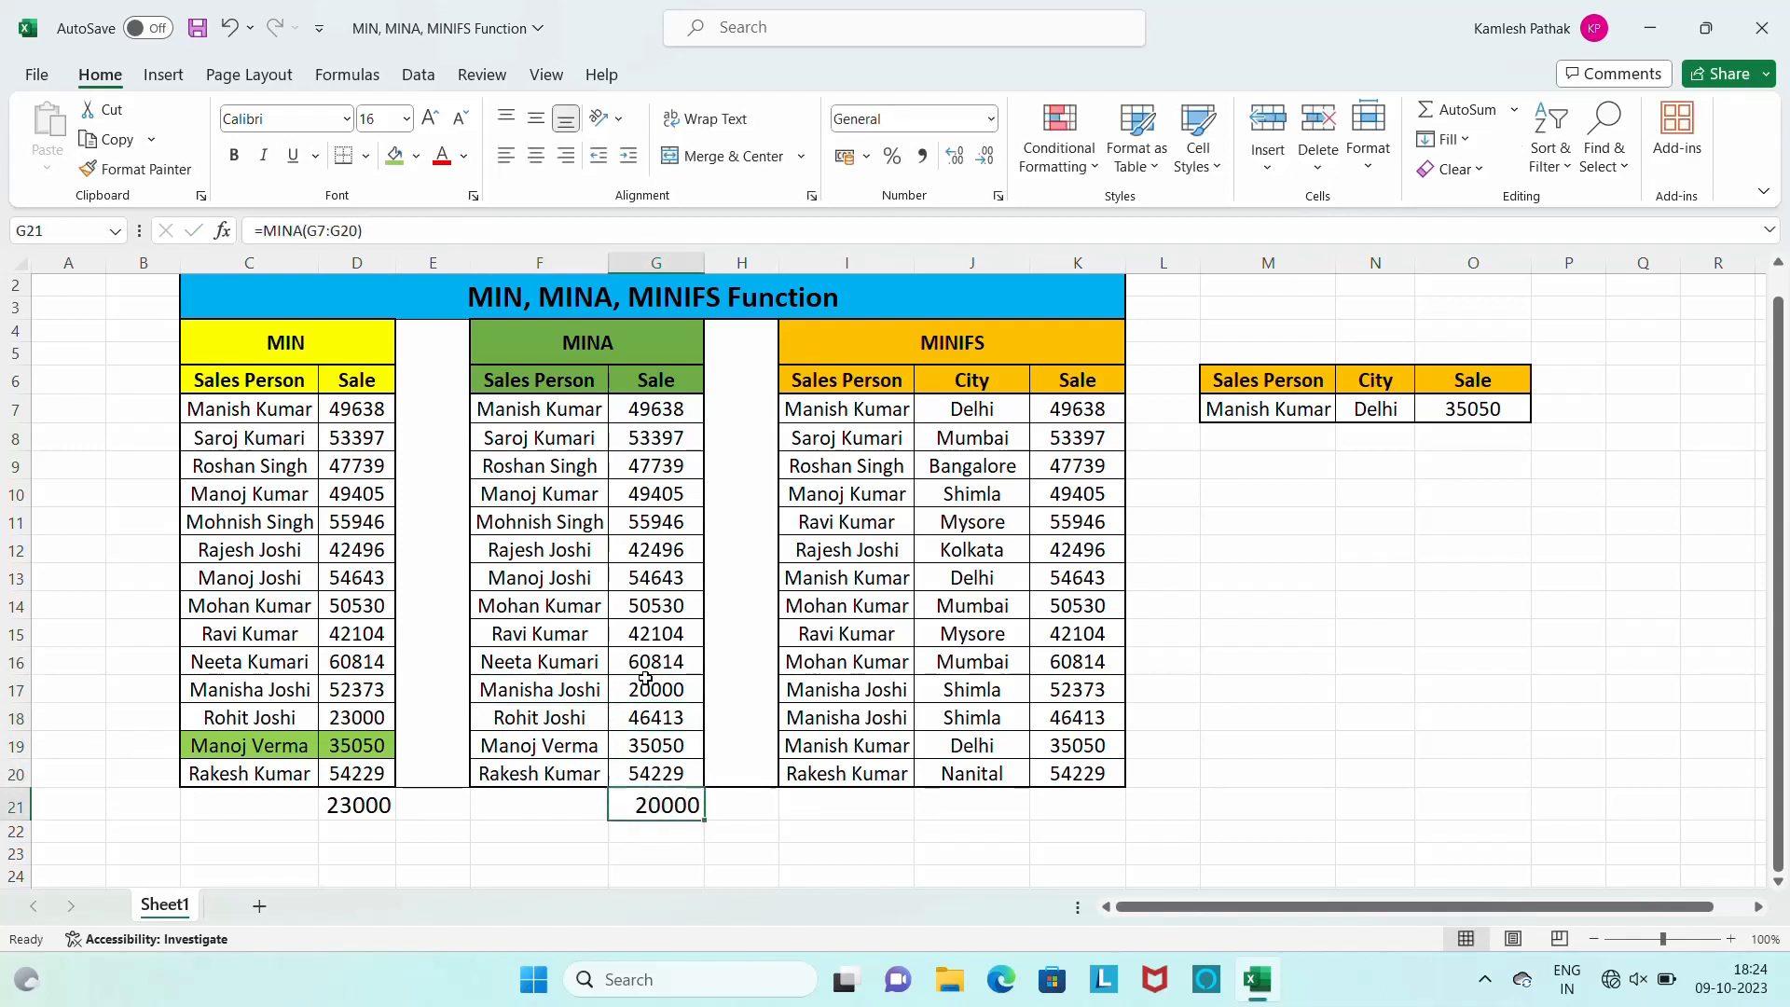
{"action": "key", "text": "Up"}
{"action": "key", "text": "Up"}
{"action": "key", "text": "Up"}
{"action": "key", "text": "Up"}
{"action": "key", "text": "Up"}
{"action": "key", "text": "Up"}
{"action": "key", "text": "Up"}
{"action": "key", "text": "Up"}
{"action": "key", "text": "Up"}
{"action": "key", "text": "Up"}
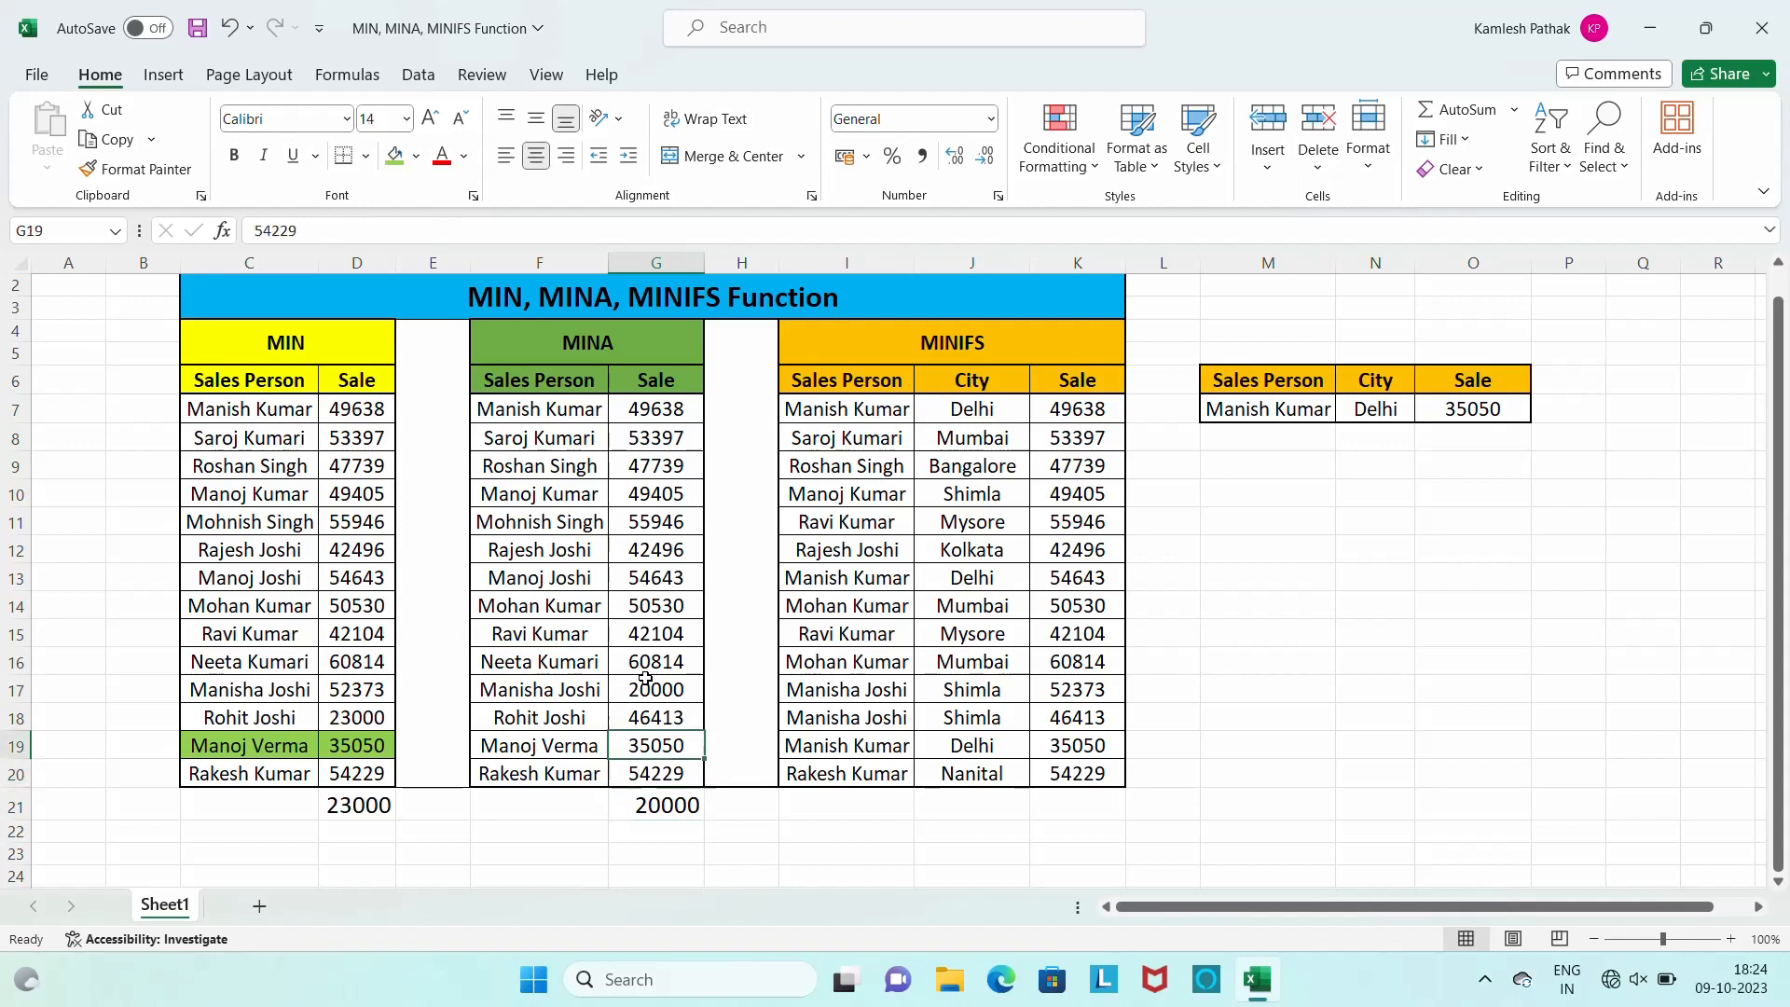
{"action": "key", "text": "Up"}
{"action": "key", "text": "Up"}
{"action": "key", "text": "Up"}
{"action": "key", "text": "Up"}
{"action": "key", "text": "Up"}
{"action": "key", "text": "Up"}
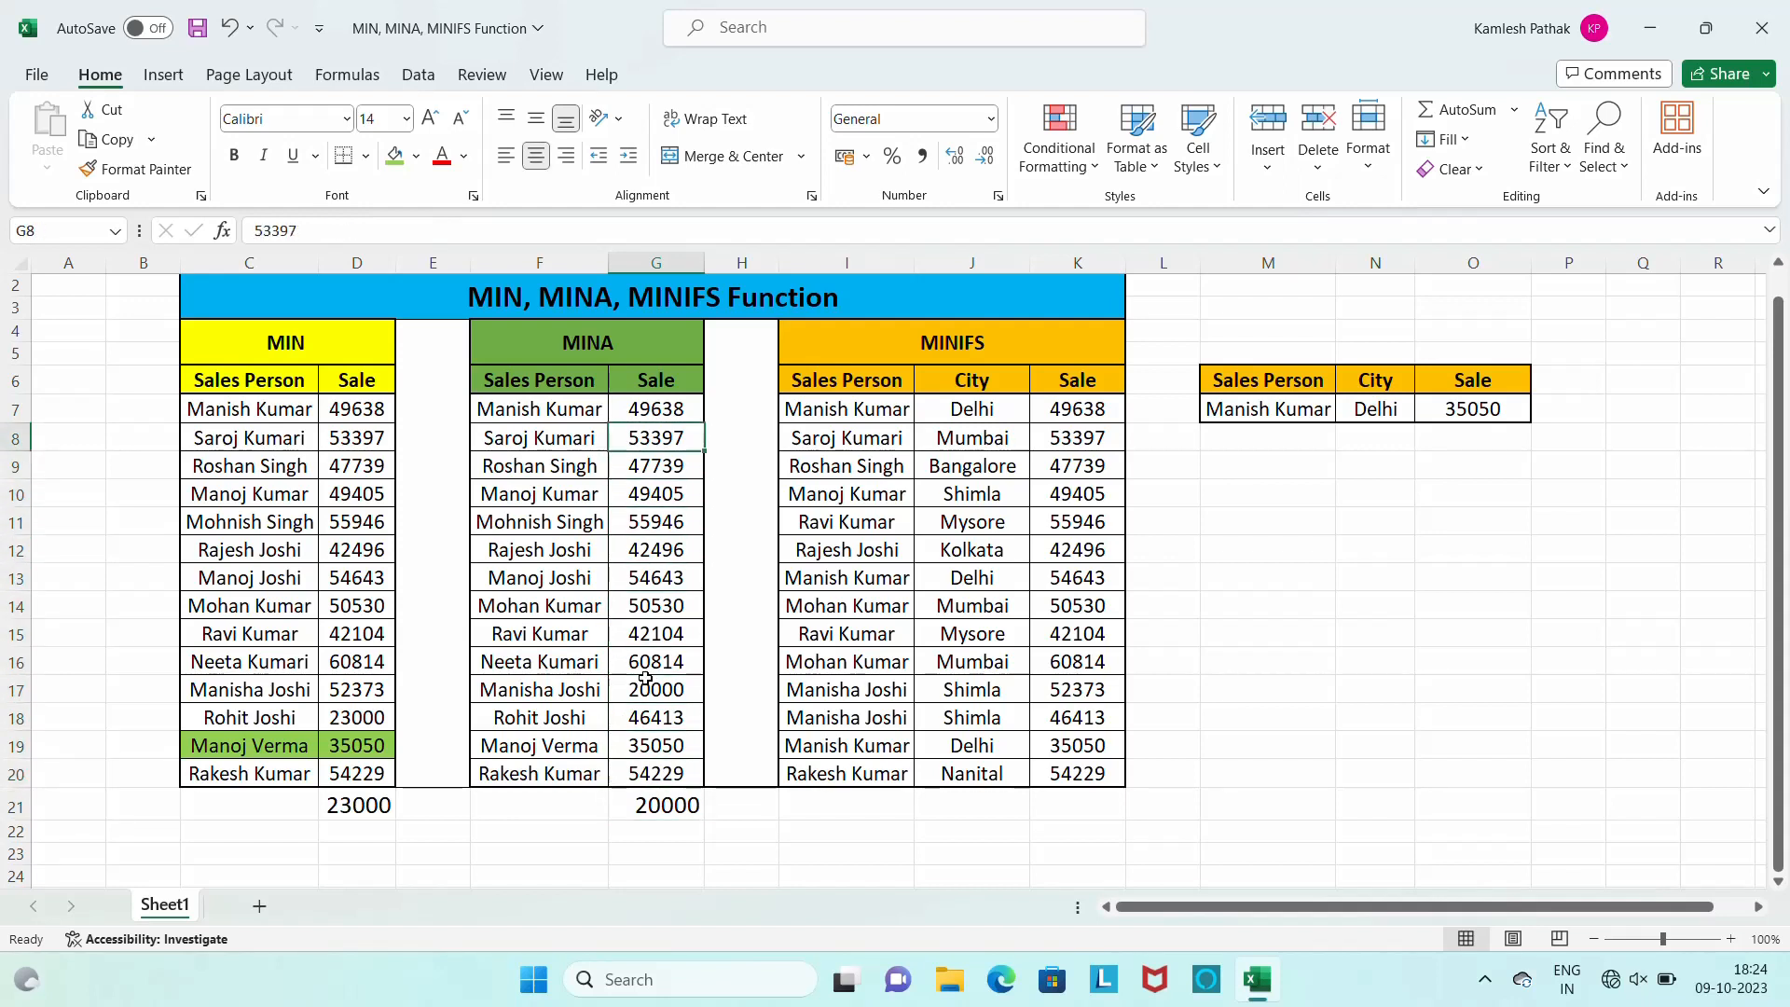
{"action": "key", "text": "Left"}
{"action": "key", "text": "Right"}
{"action": "key", "text": "Right"}
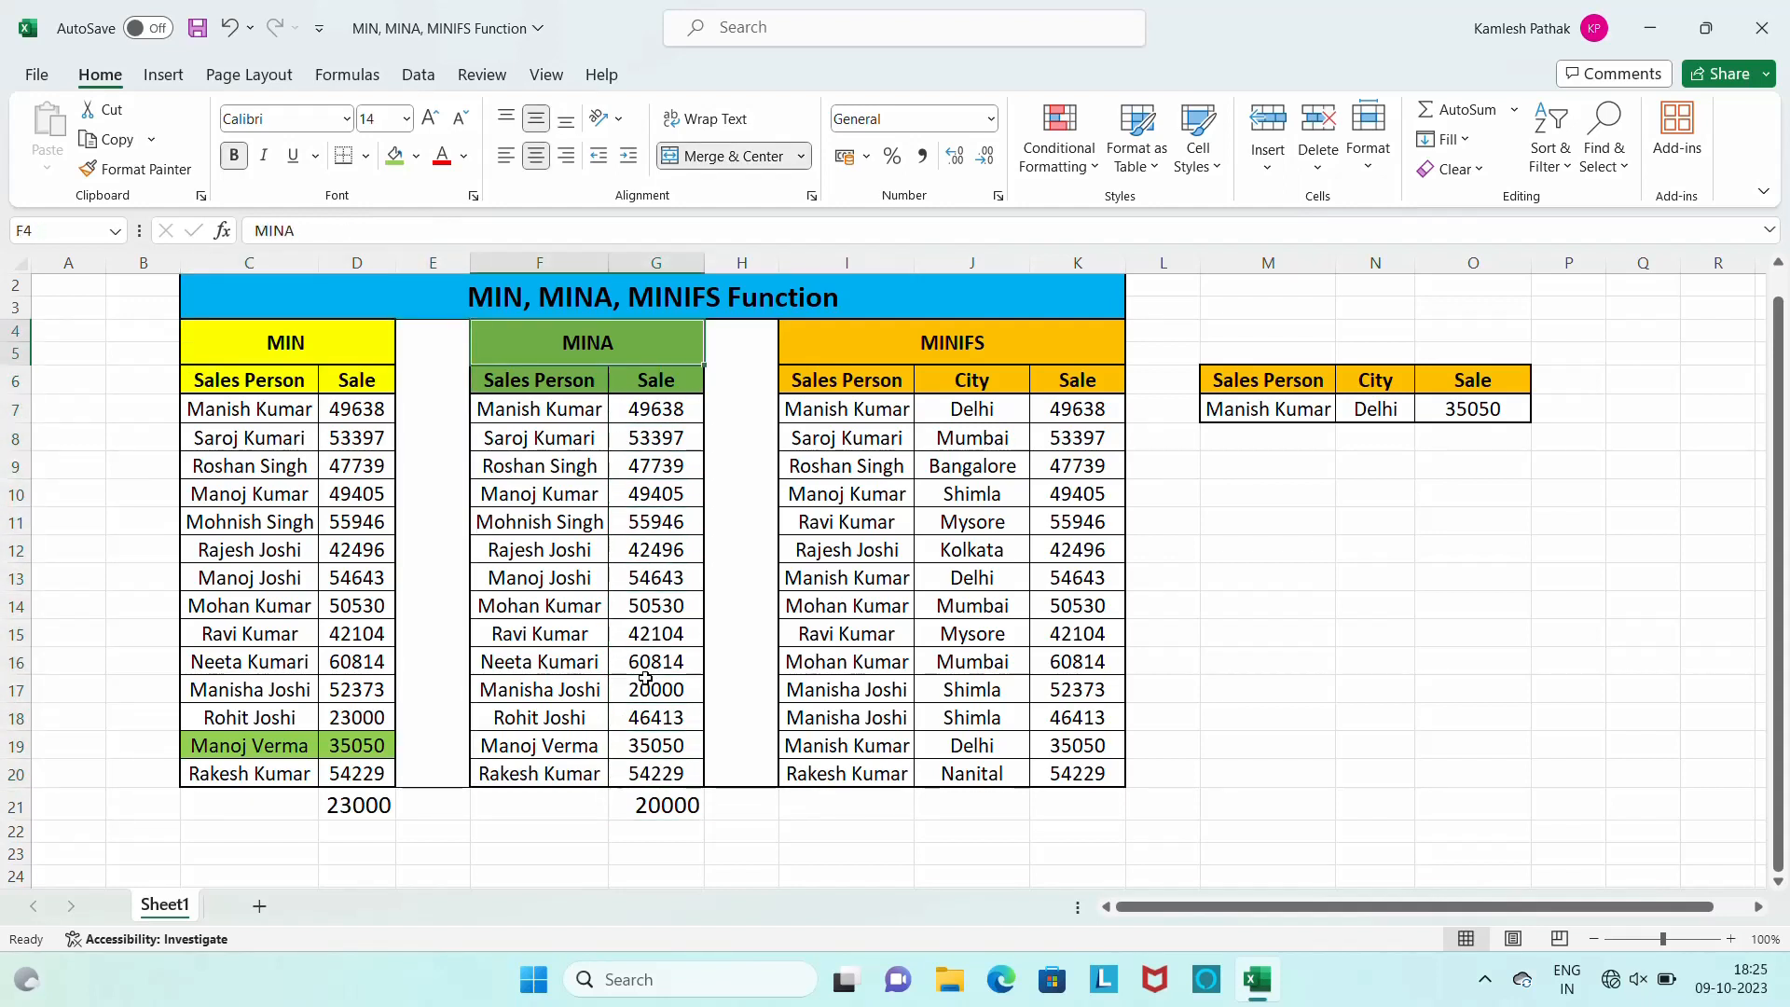
{"action": "key", "text": "Left"}
{"action": "key", "text": "Down"}
{"action": "key", "text": "Down"}
{"action": "key", "text": "Right"}
{"action": "key", "text": "Right"}
{"action": "key", "text": "Right"}
{"action": "key", "text": "Right"}
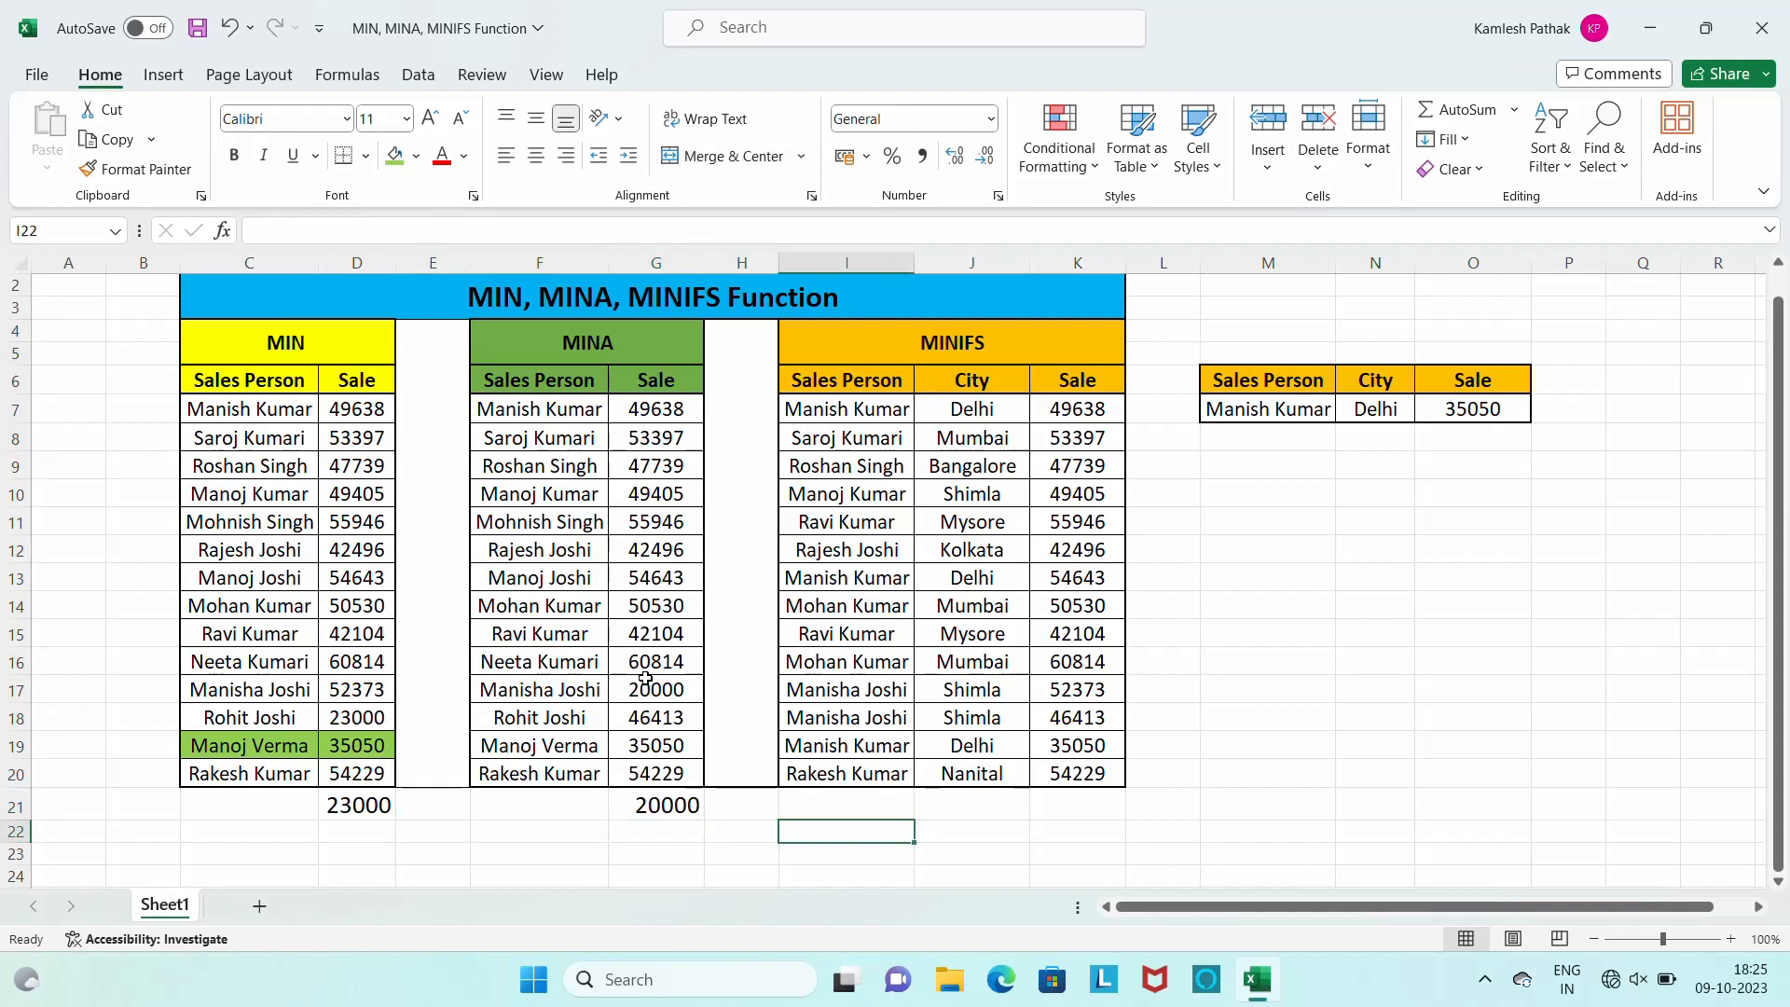
Examine the MINIFS table's Sales Person, City and Sale columns and the separate criteria table beginning at M6.
{"action": "key", "text": "Up"}
{"action": "key", "text": "Up"}
{"action": "key", "text": "Up"}
{"action": "key", "text": "Up"}
{"action": "key", "text": "Up"}
{"action": "key", "text": "Up"}
{"action": "key", "text": "Up"}
{"action": "key", "text": "Up"}
{"action": "key", "text": "Up"}
{"action": "key", "text": "Up"}
{"action": "key", "text": "Up"}
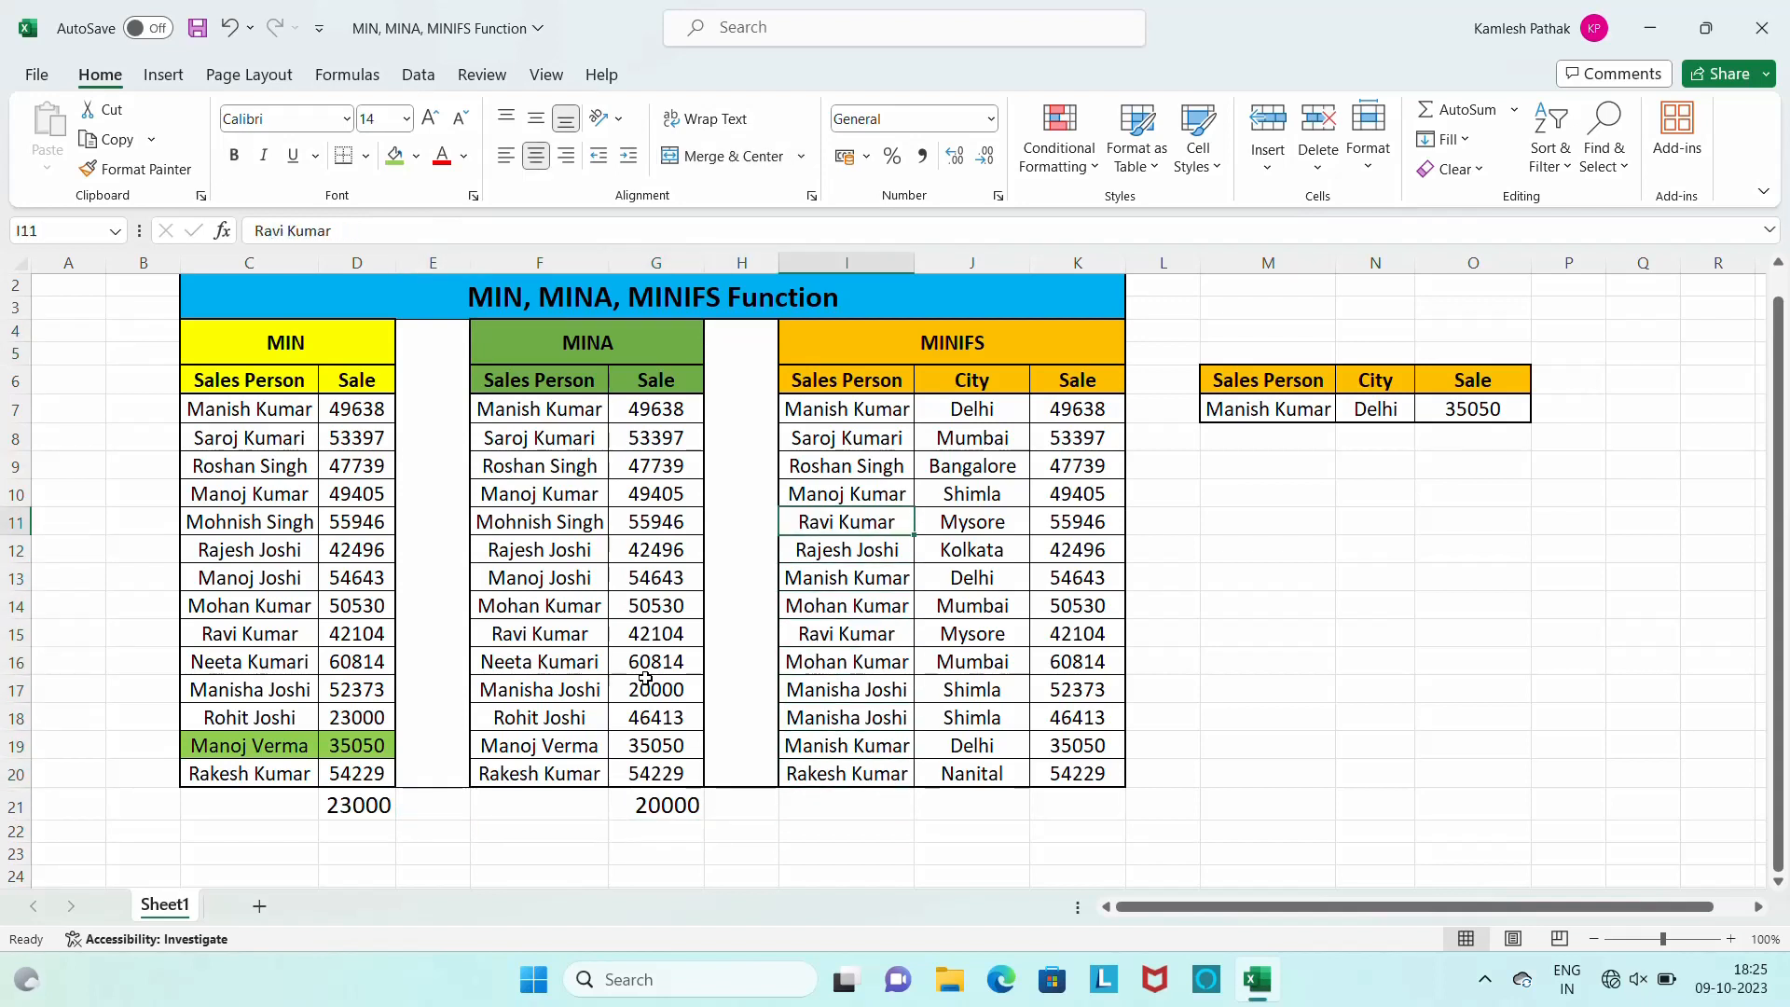
{"action": "key", "text": "Up"}
{"action": "key", "text": "Up"}
{"action": "key", "text": "Up"}
{"action": "key", "text": "Up"}
{"action": "key", "text": "Up"}
{"action": "key", "text": "Right"}
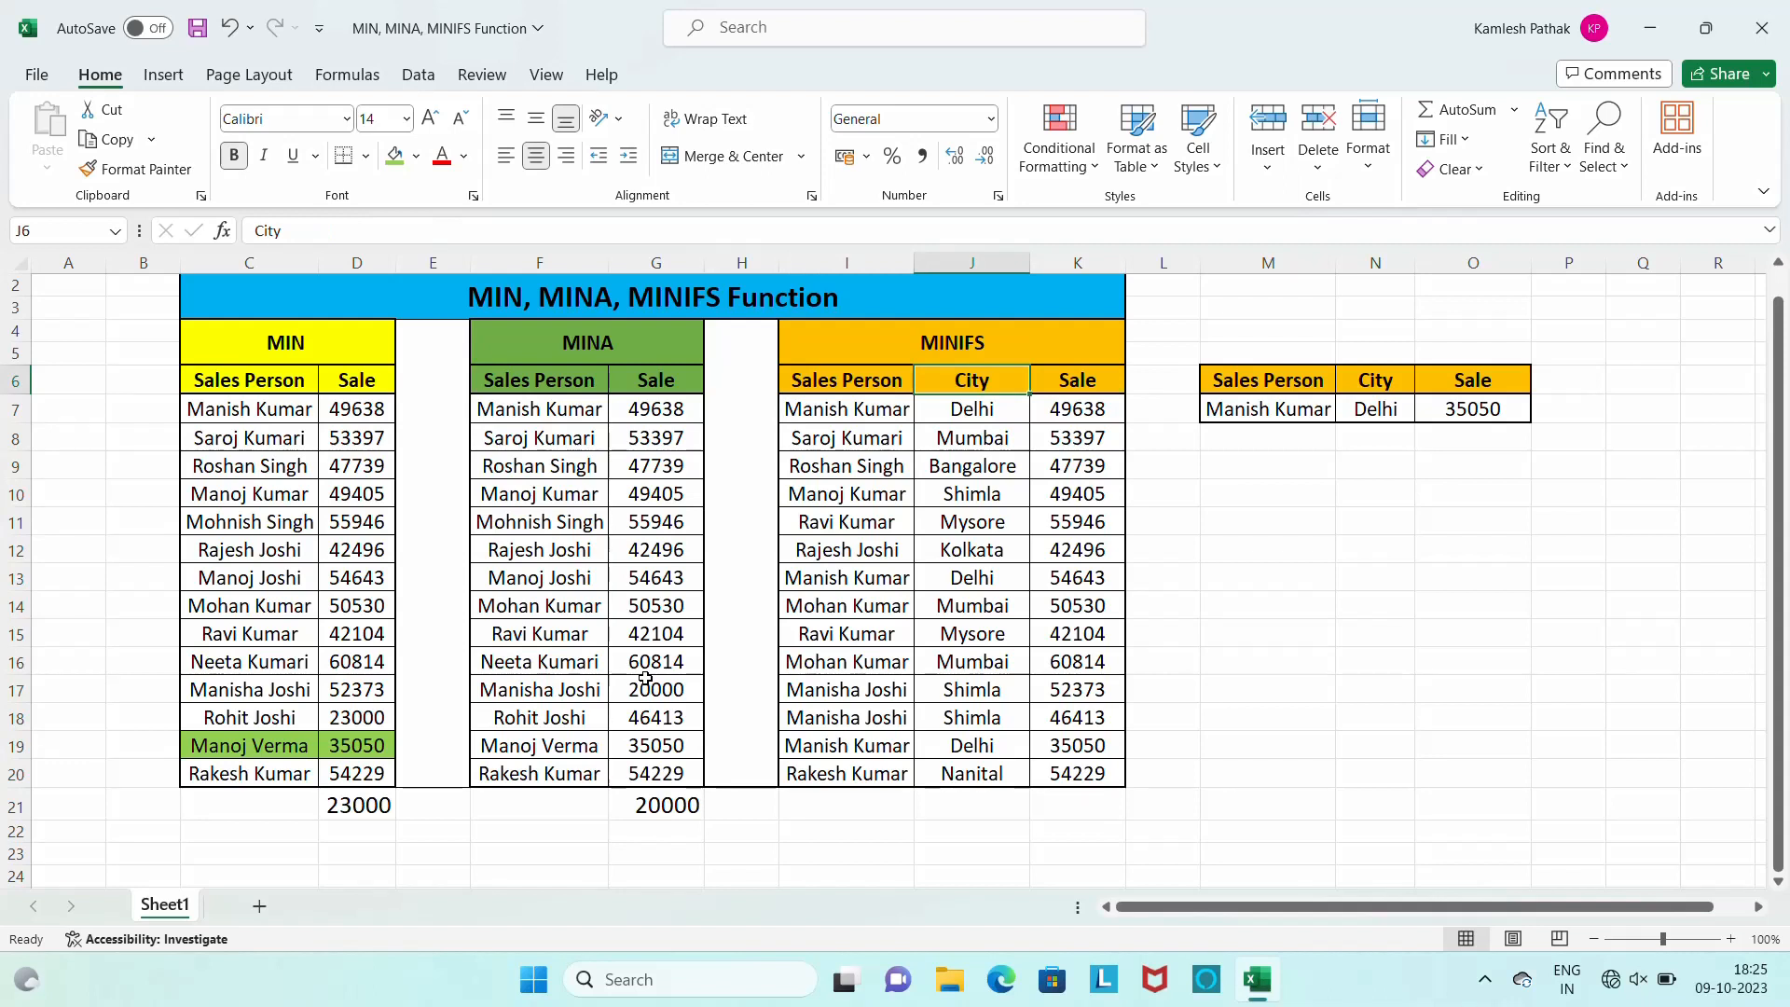
{"action": "key", "text": "Right"}
{"action": "key", "text": "Right"}
{"action": "key", "text": "Right"}
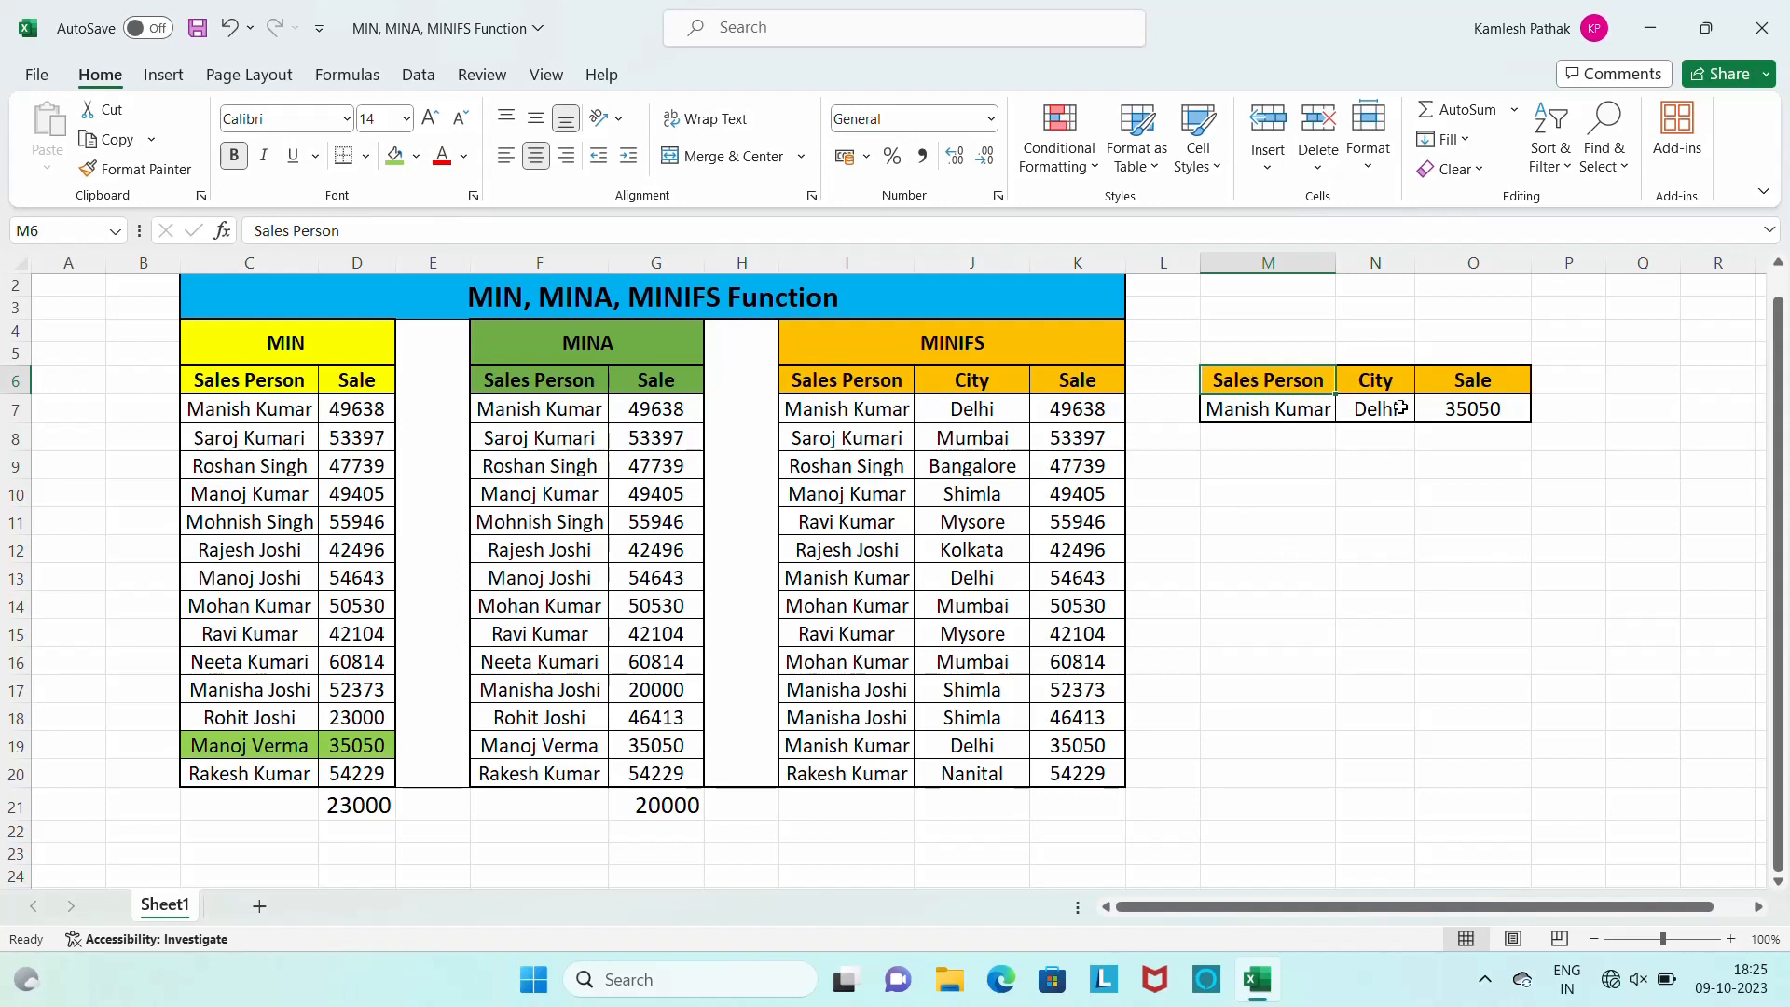
Clear the Sale result in cell O7 of the criteria table.
{"action": "left_click", "coordinate": [1475, 420]}
{"action": "key", "text": "Delete"}
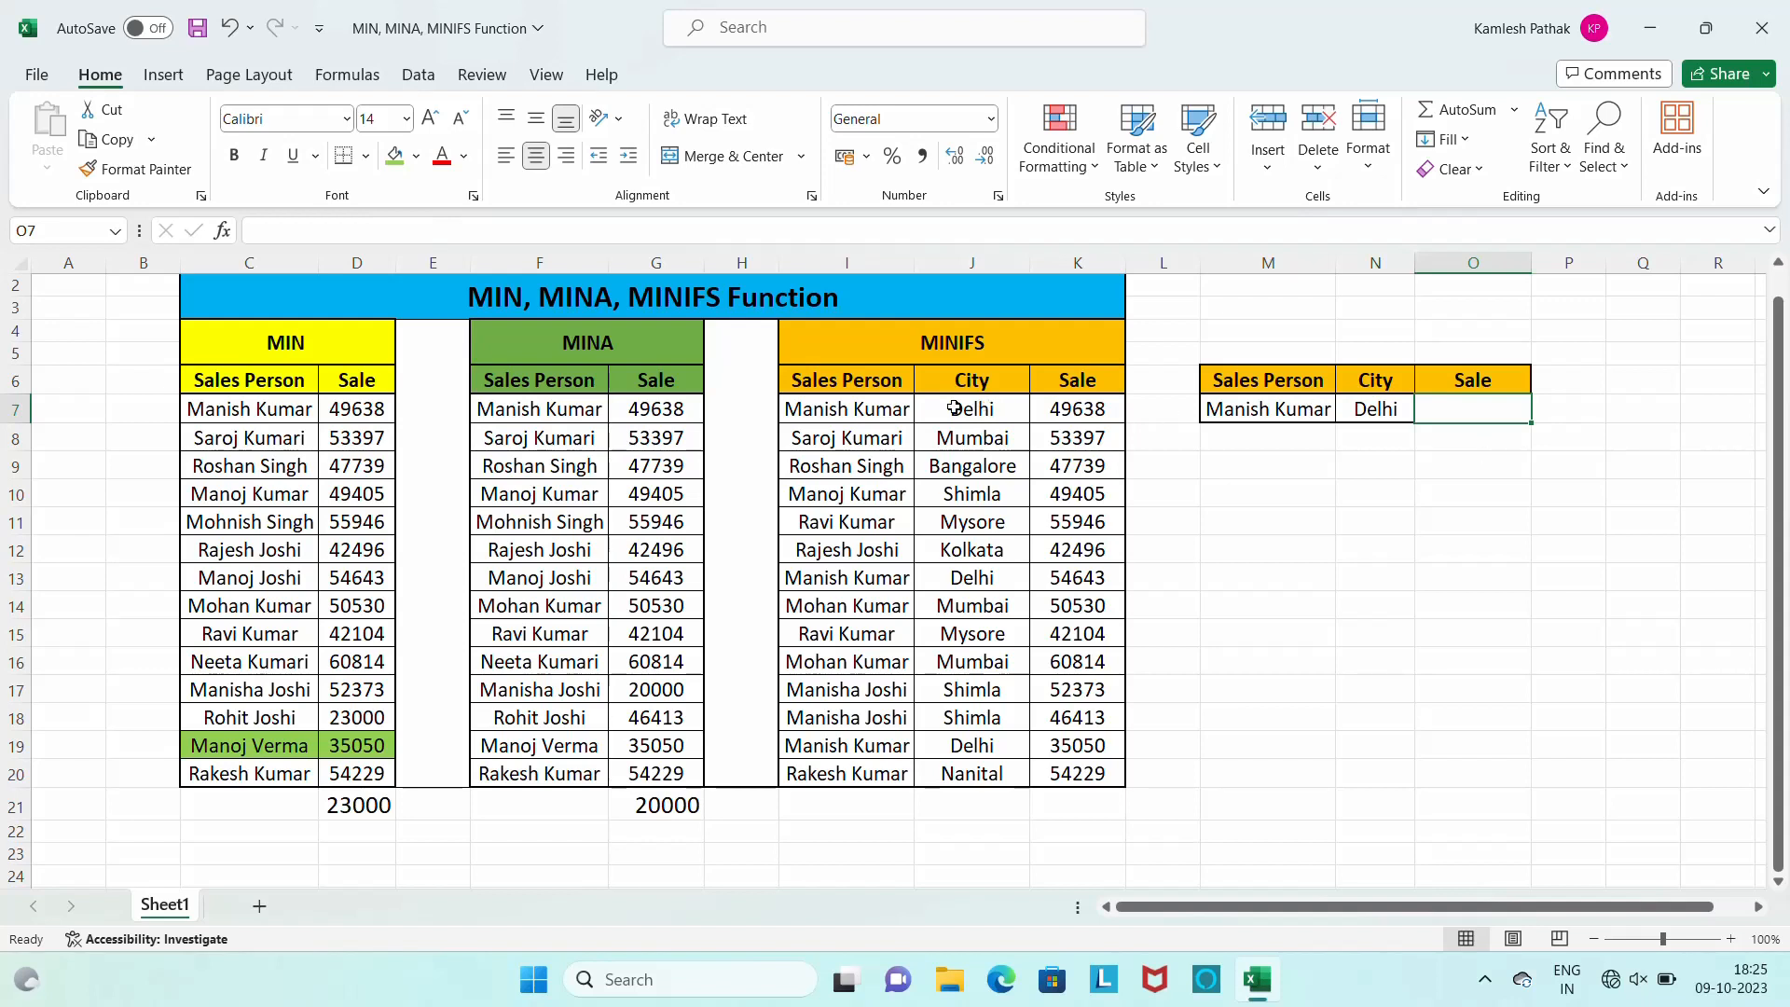
{"action": "left_click", "coordinate": [865, 391]}
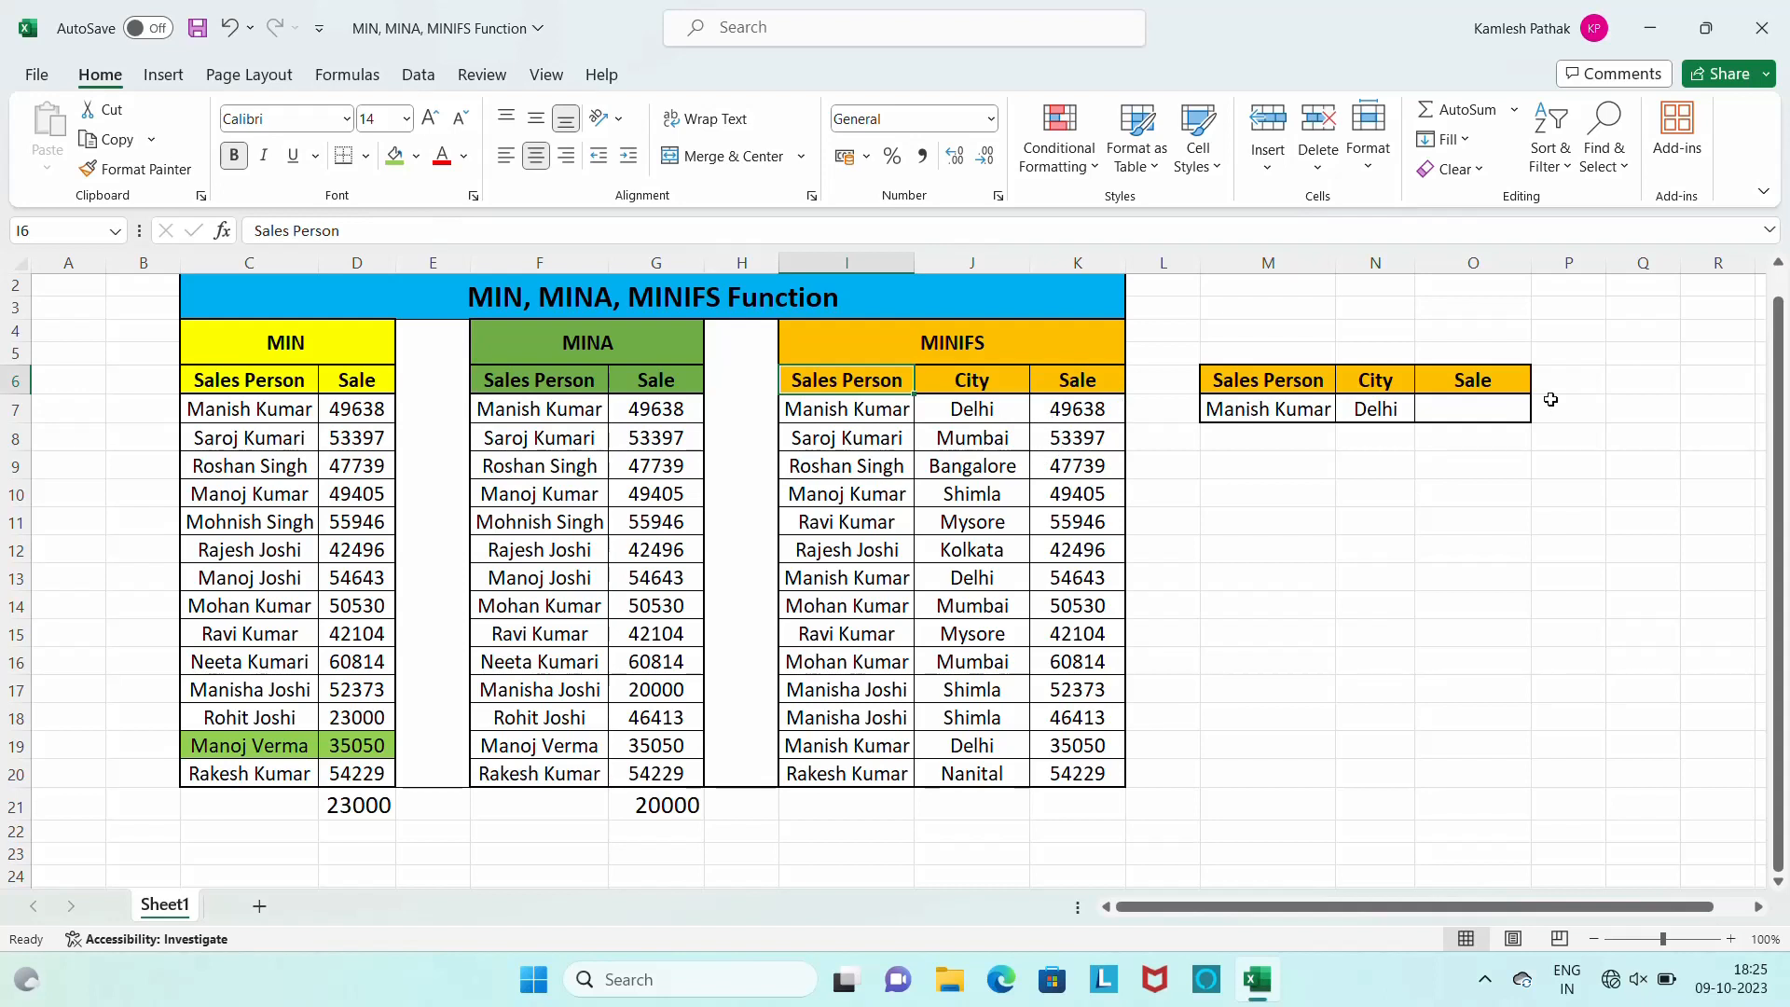
Start a MINIFS formula in cell O7 with the sales range K7:K20 as the min_range.
{"action": "left_click", "coordinate": [1474, 408]}
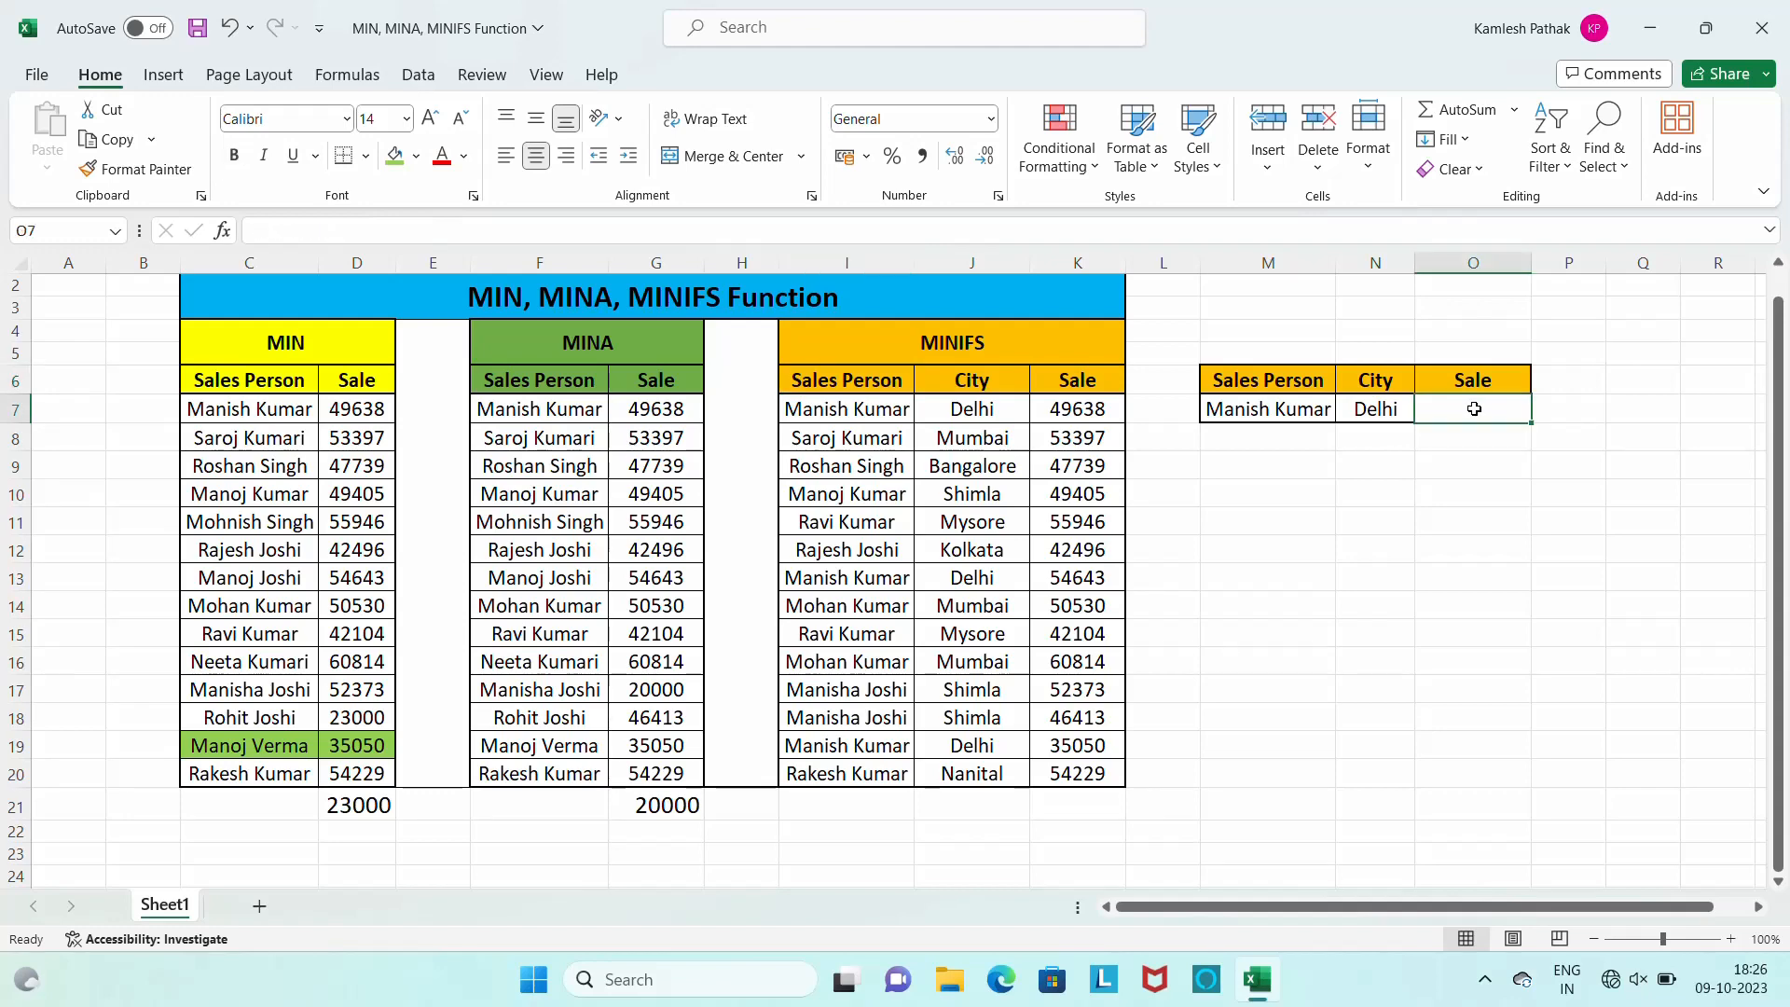
{"action": "type", "text": "=mi"}
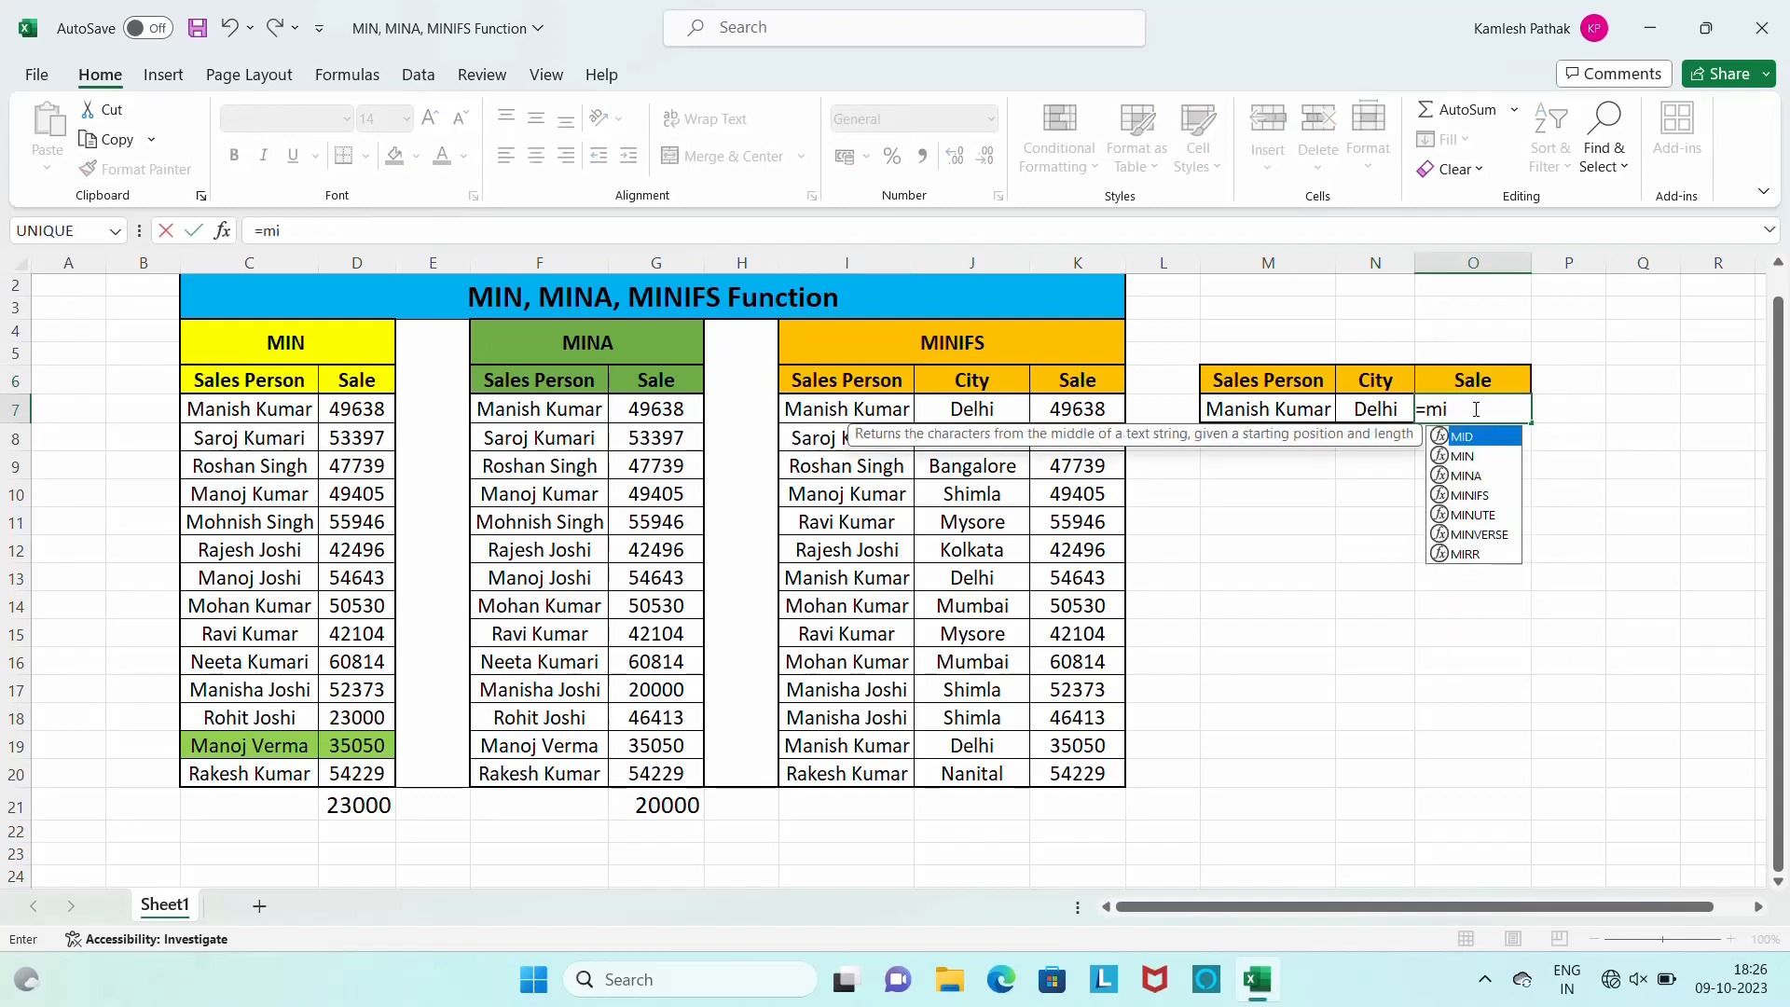
{"action": "key", "text": "Down"}
{"action": "key", "text": "Down"}
{"action": "key", "text": "Down"}
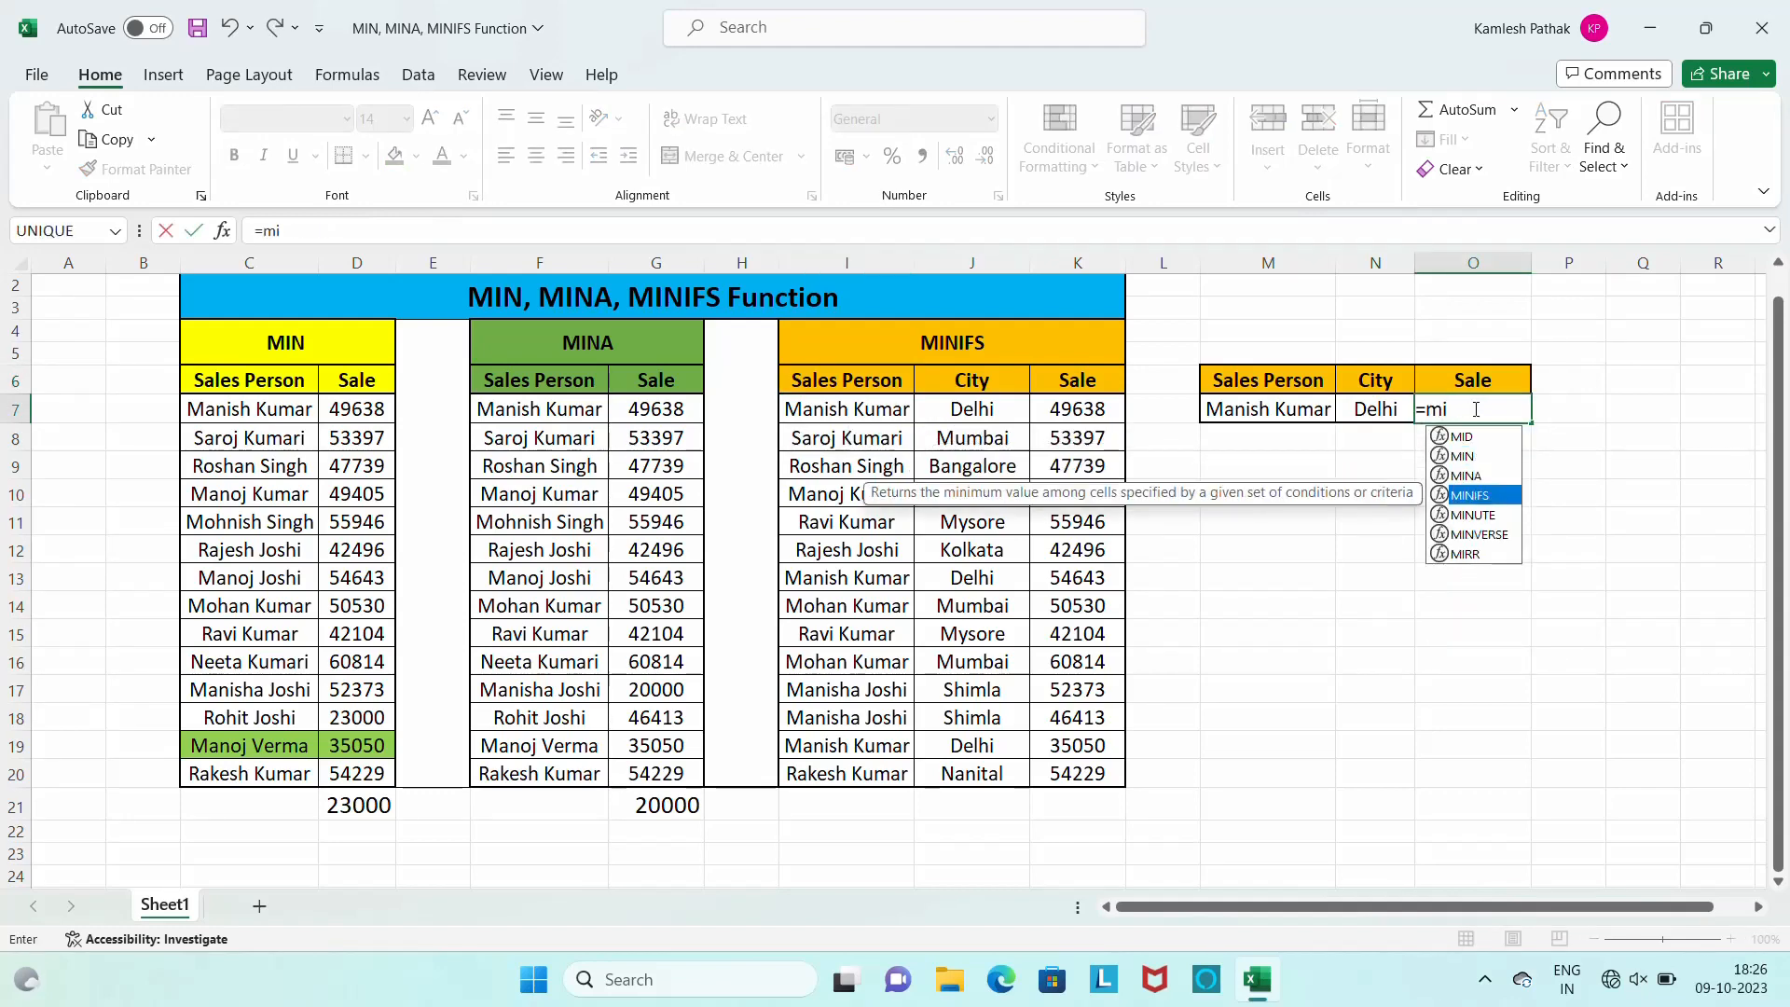
{"action": "key", "text": "Tab"}
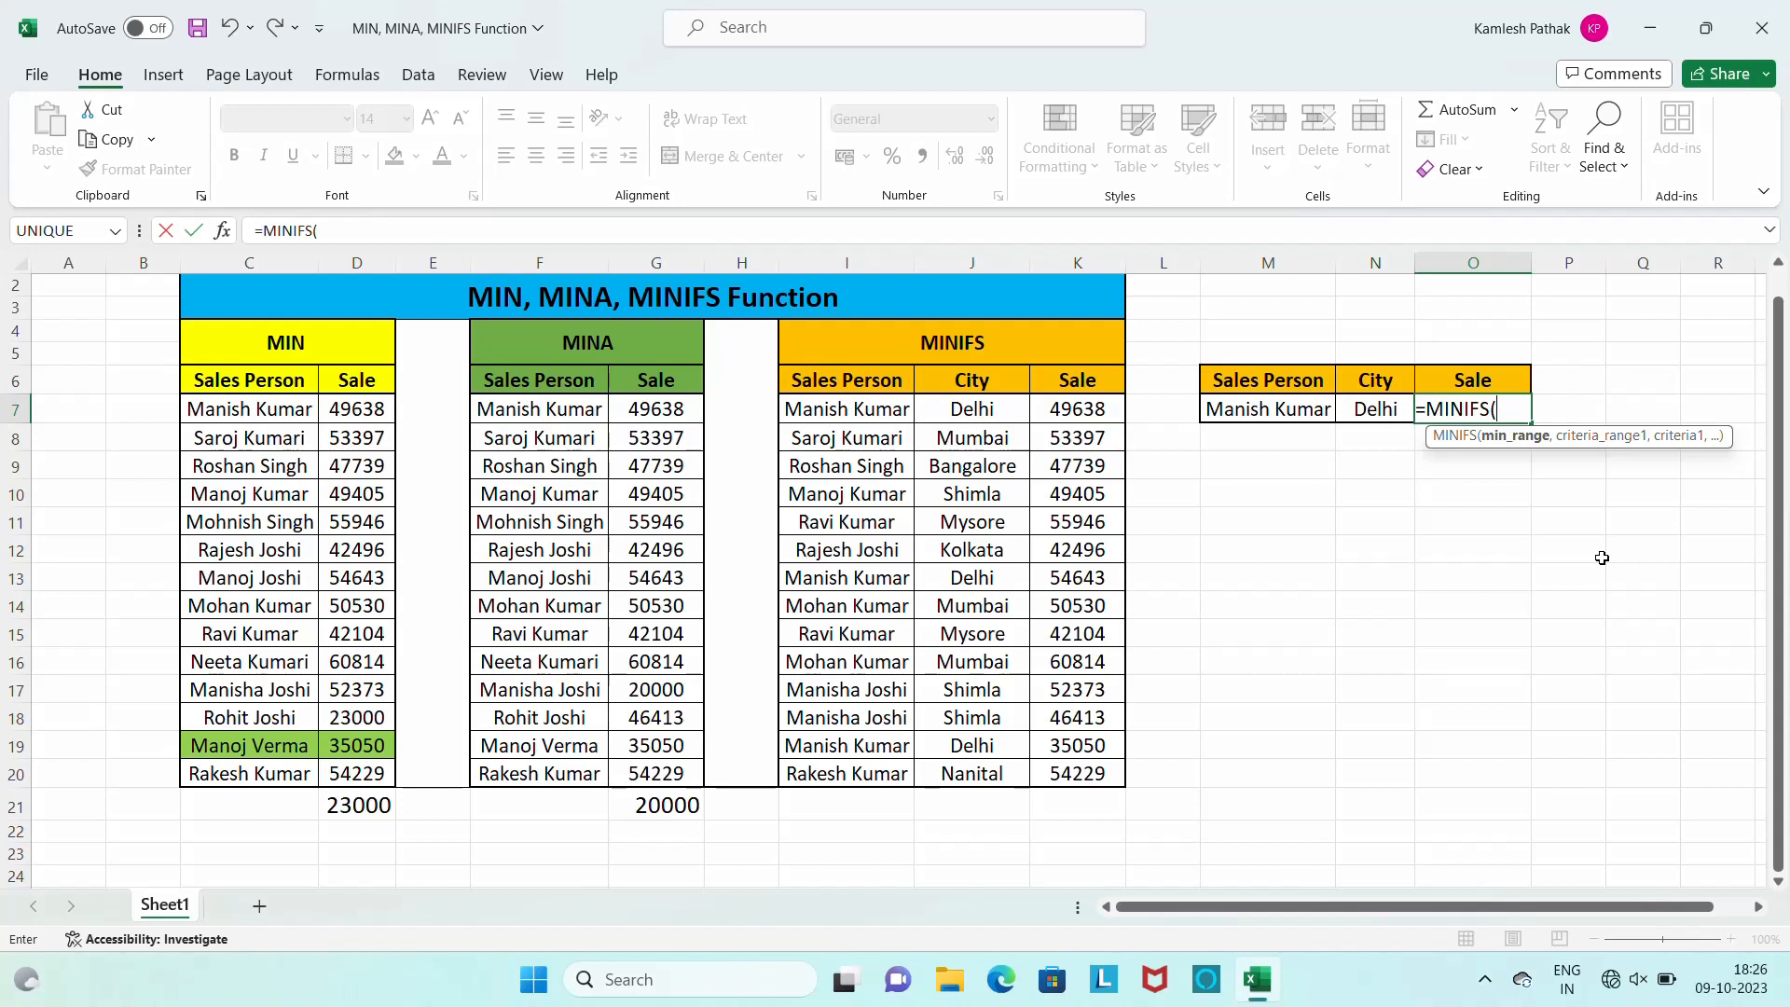
{"action": "left_click", "coordinate": [1091, 413]}
{"action": "key", "text": "ctrl+shift+Down"}
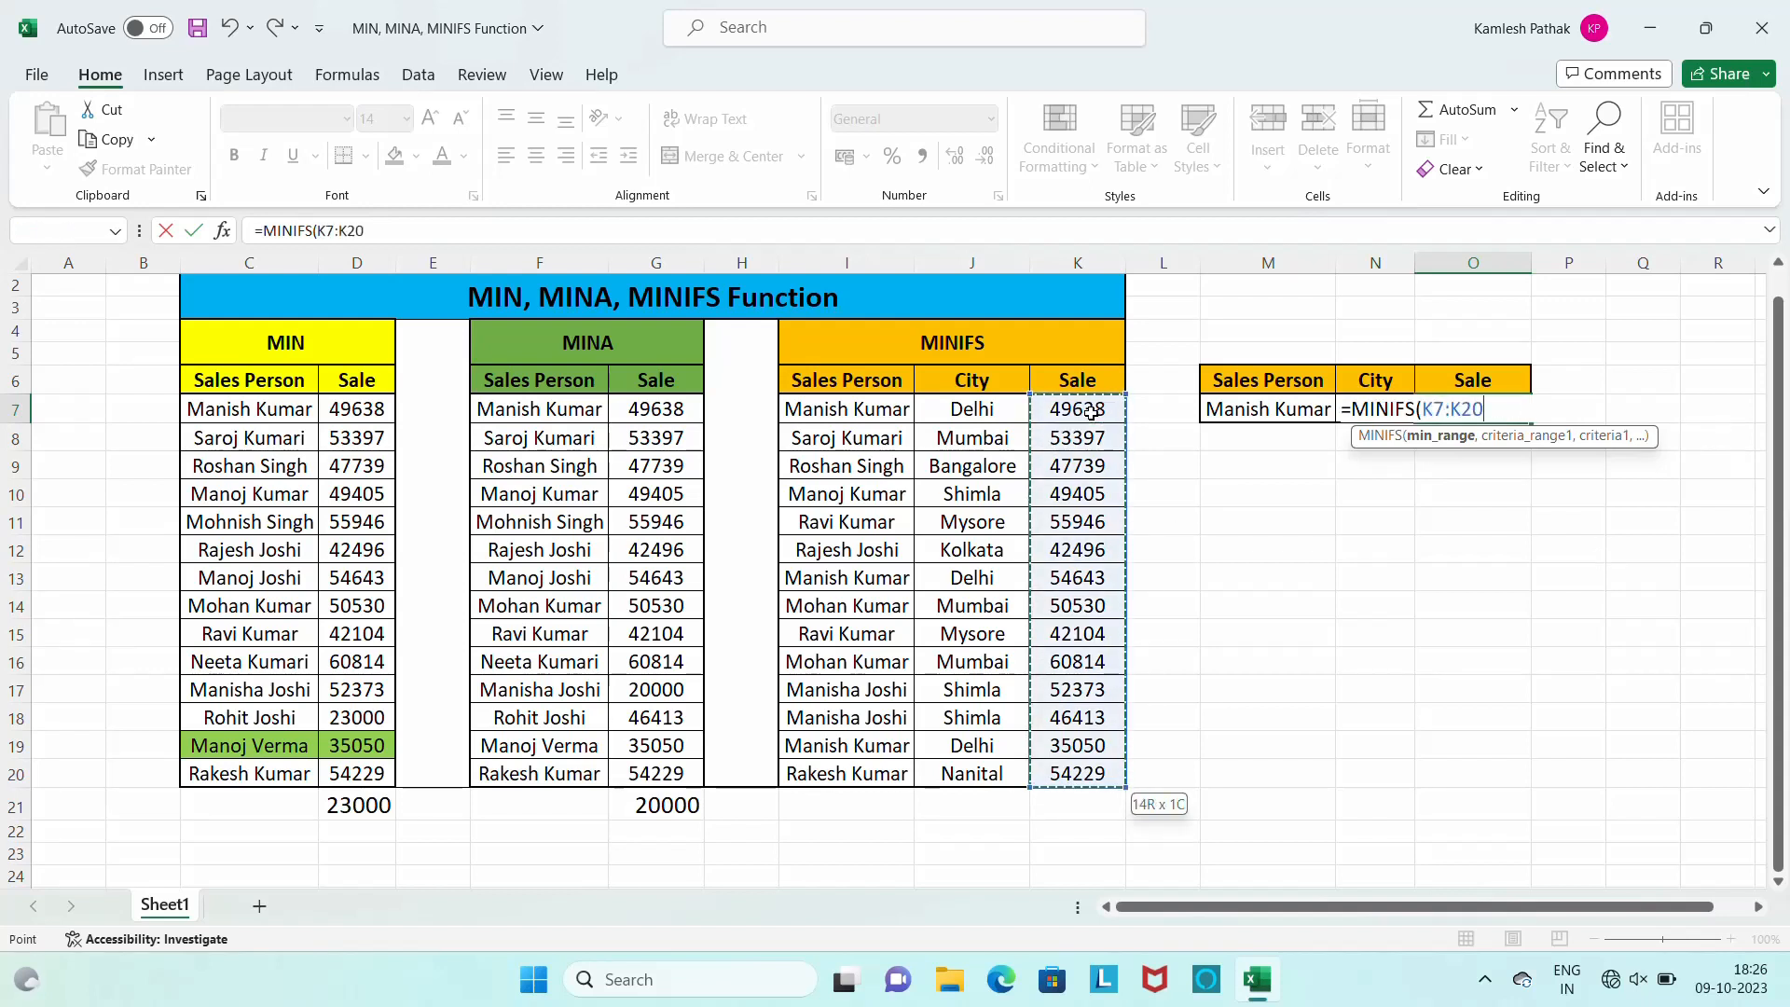
{"action": "type", "text": ","}
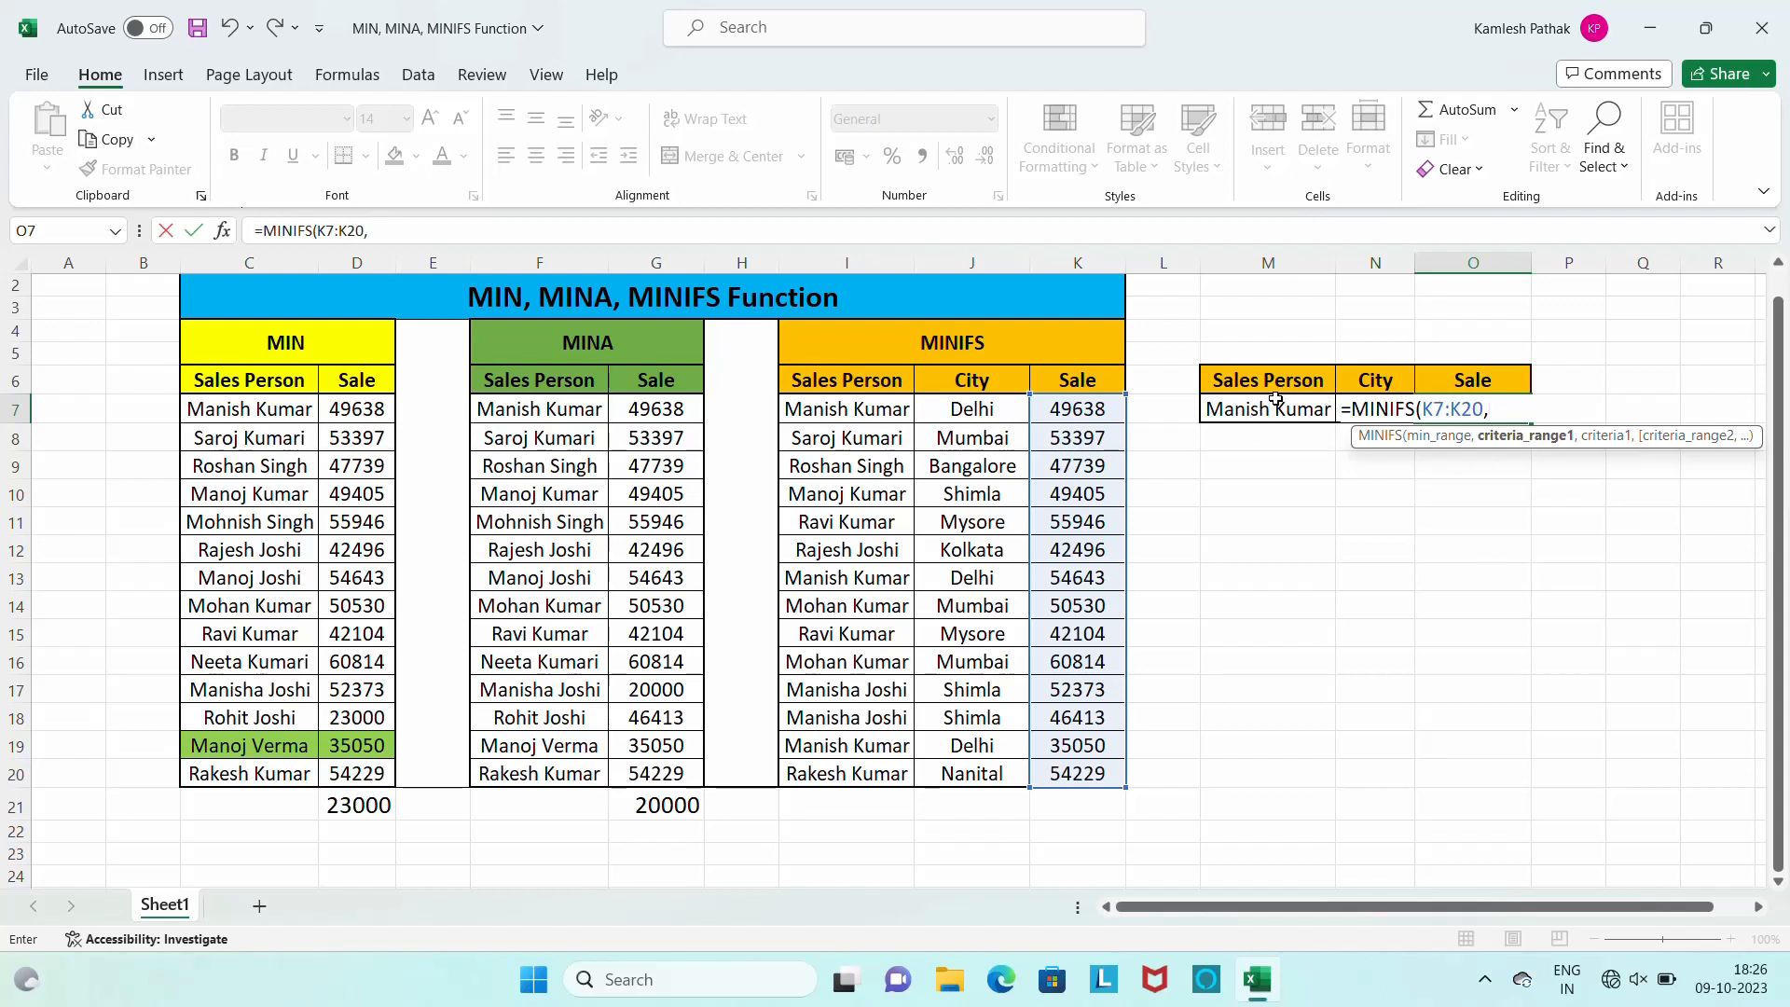
Add the Sales Person range I7:I20 as the formula's first criteria range, with cell M7 as its criterion.
{"action": "left_click", "coordinate": [837, 408]}
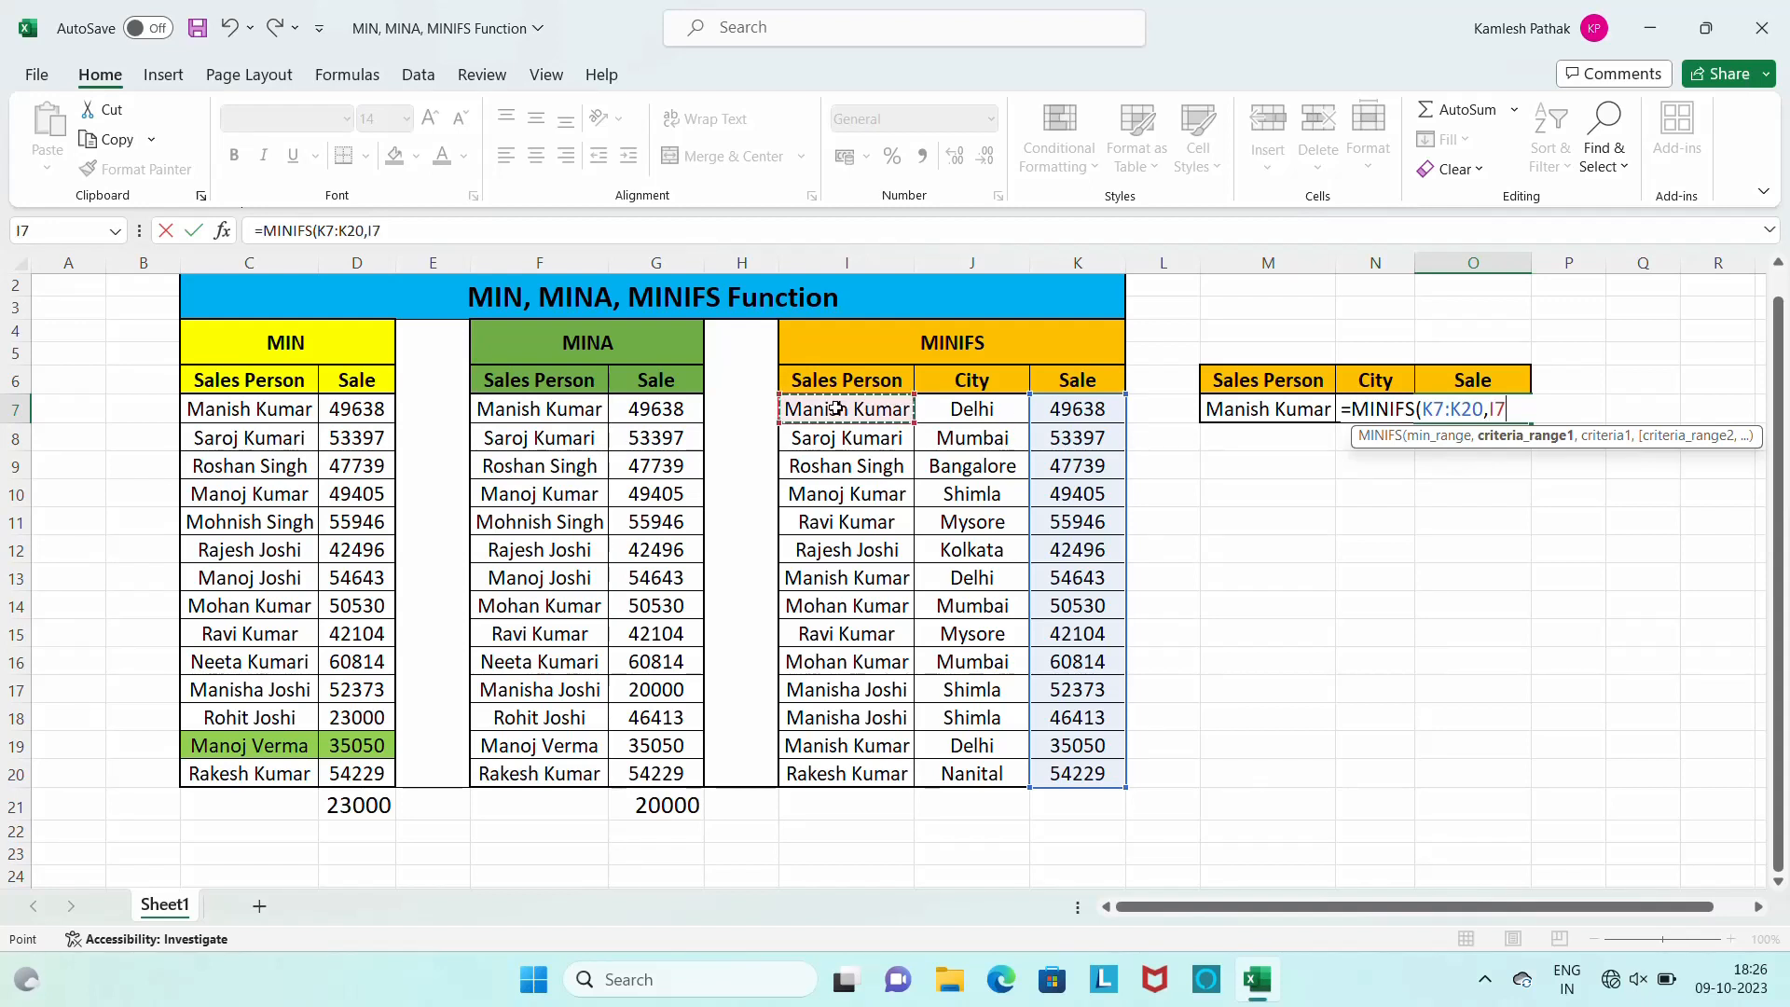
{"action": "key", "text": "ctrl+shift+Down"}
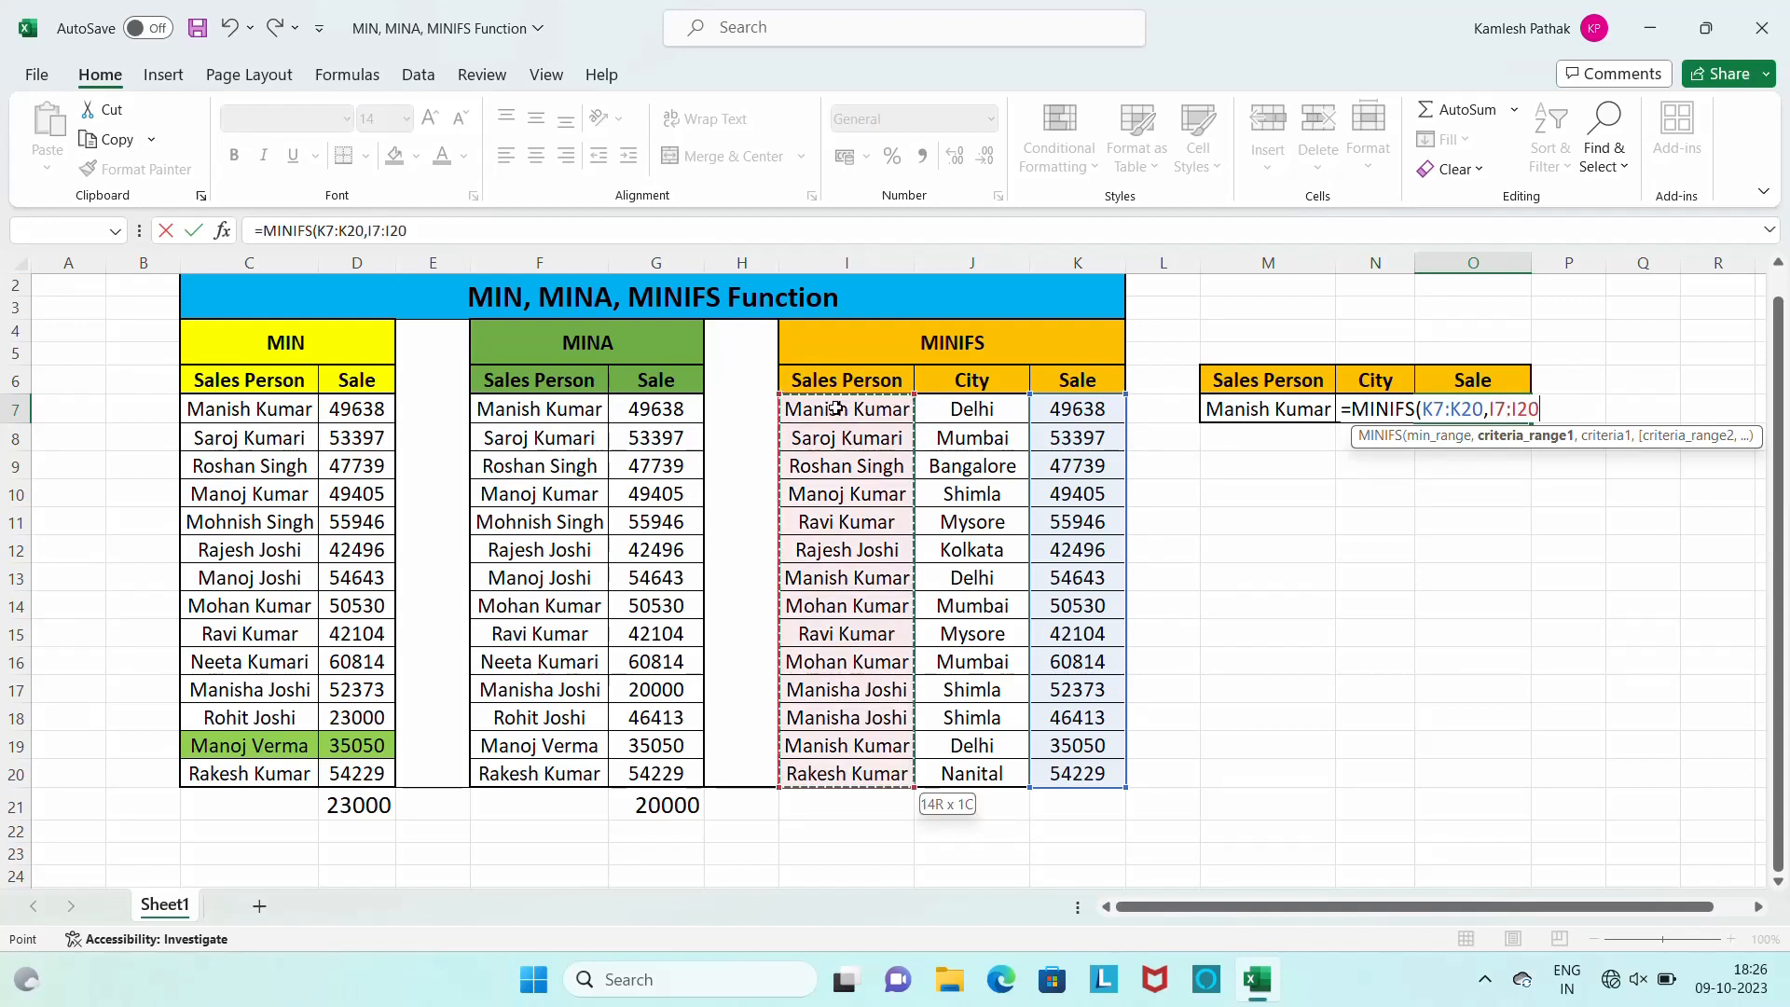
{"action": "type", "text": ","}
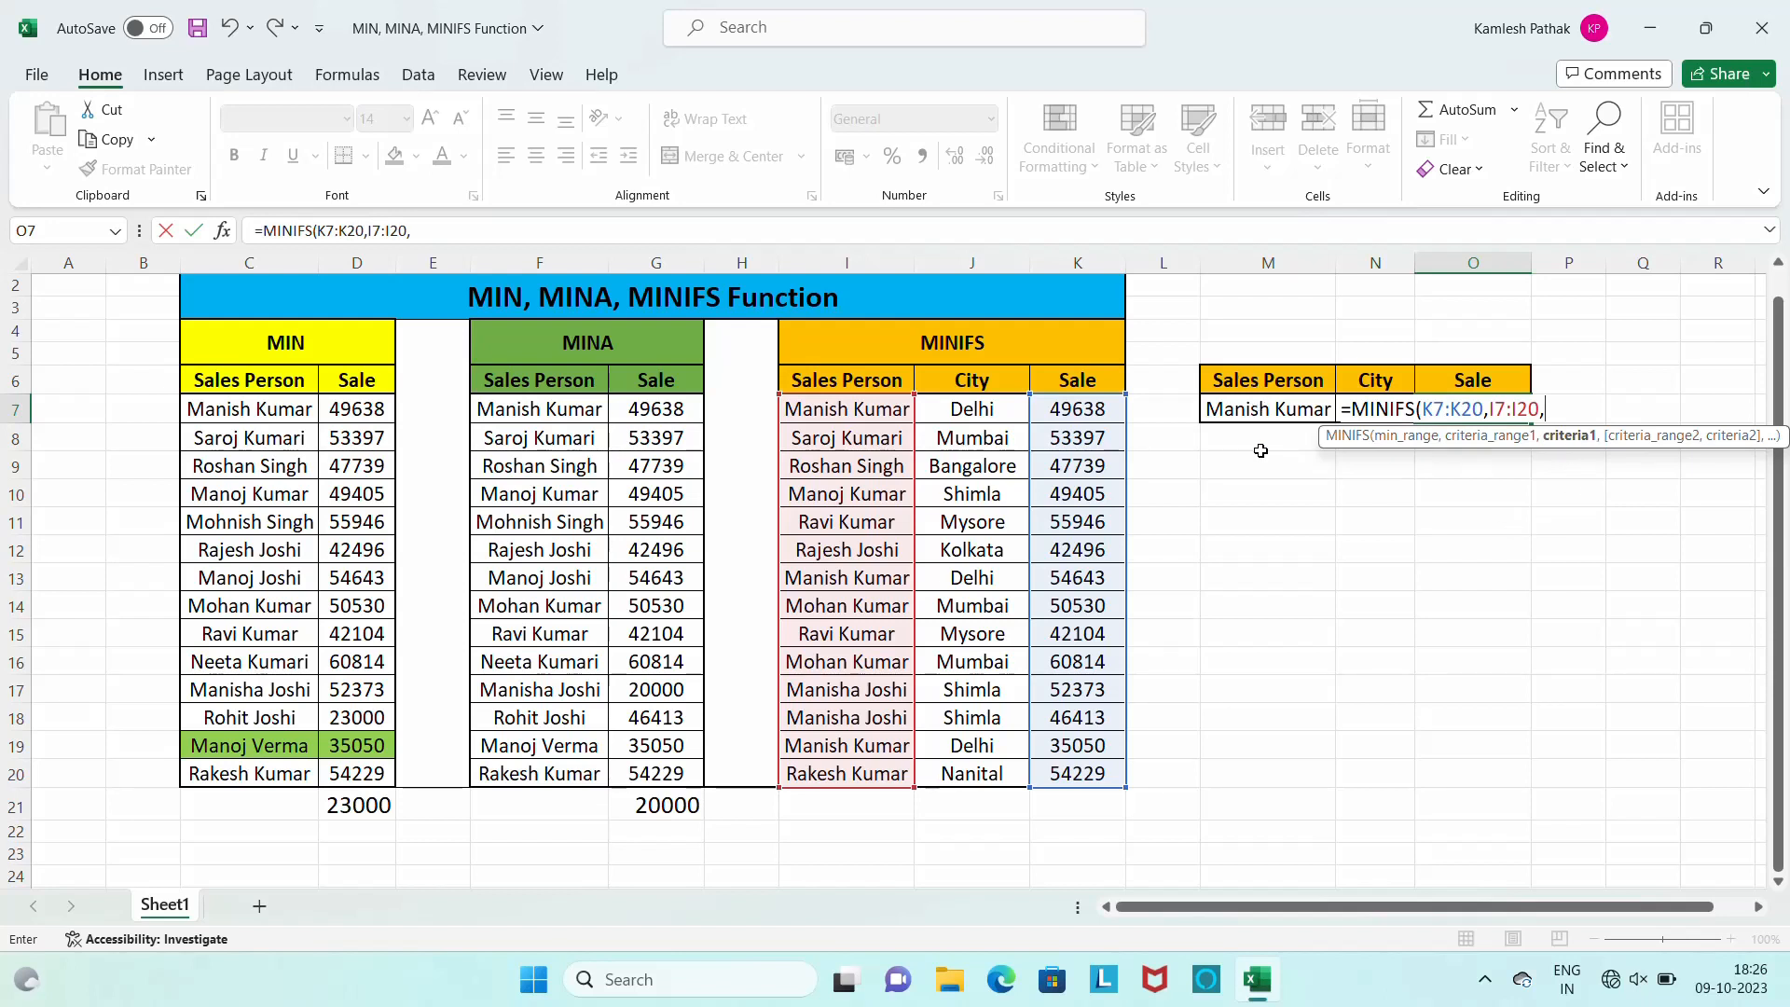
{"action": "left_click", "coordinate": [1230, 413]}
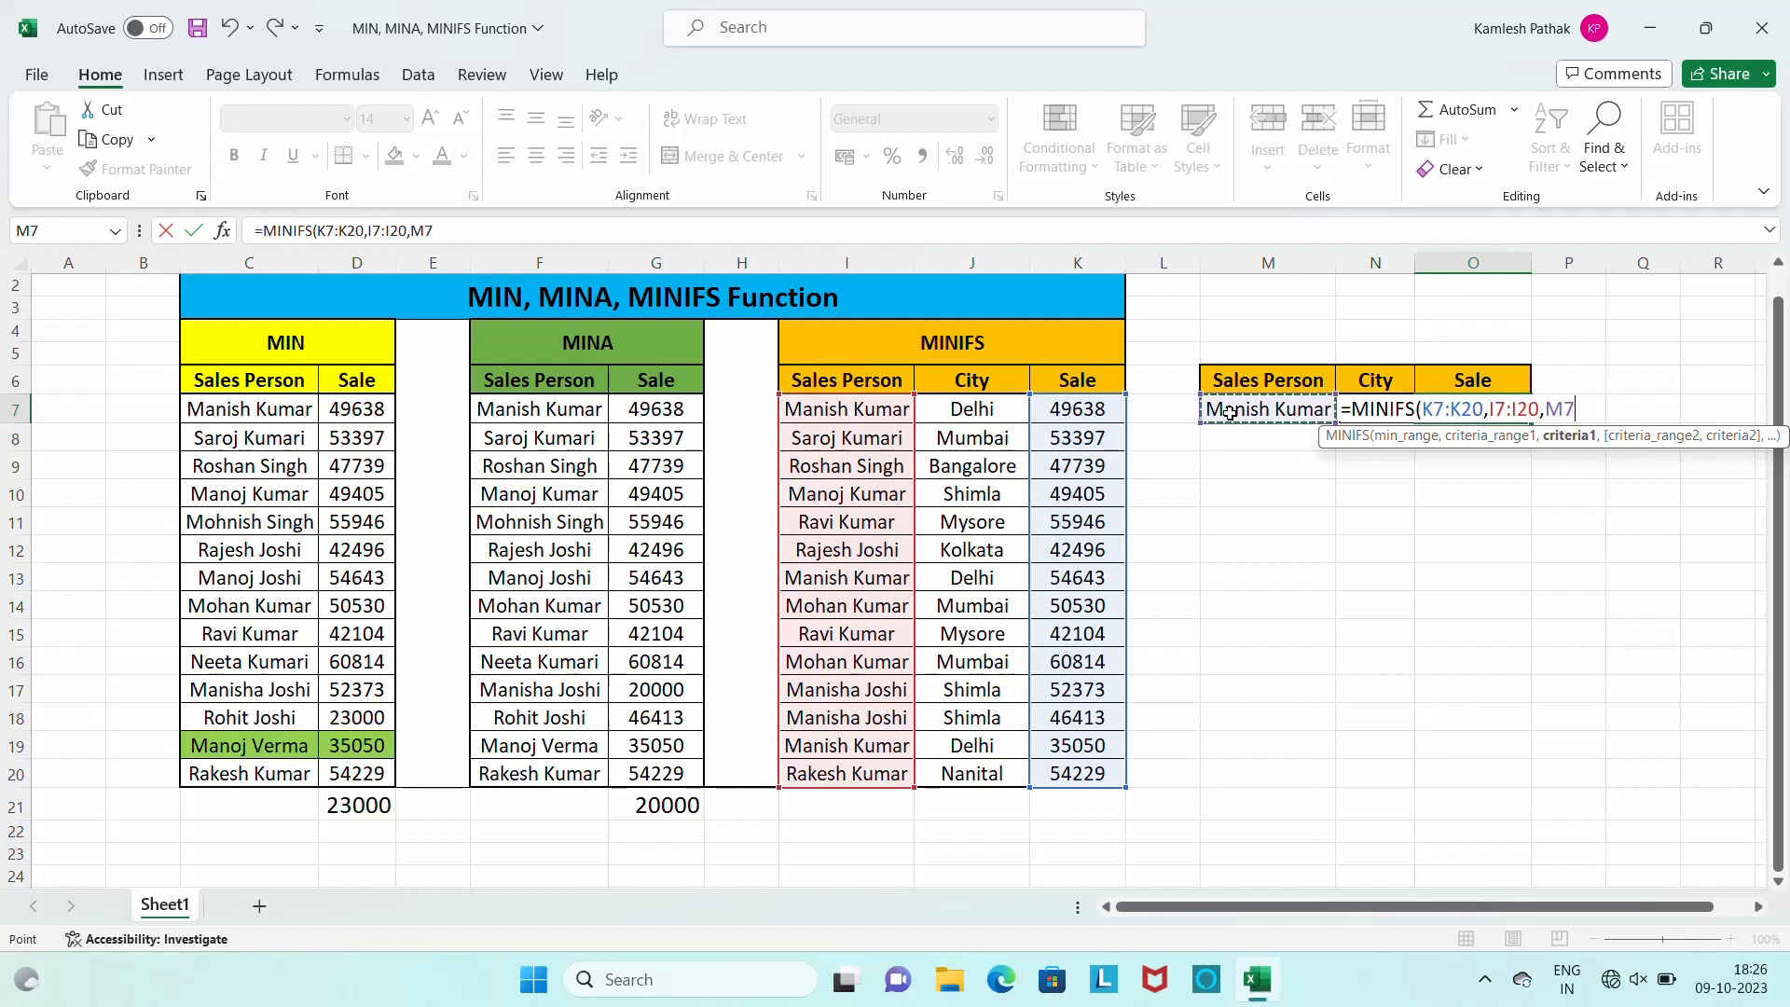
{"action": "type", "text": ","}
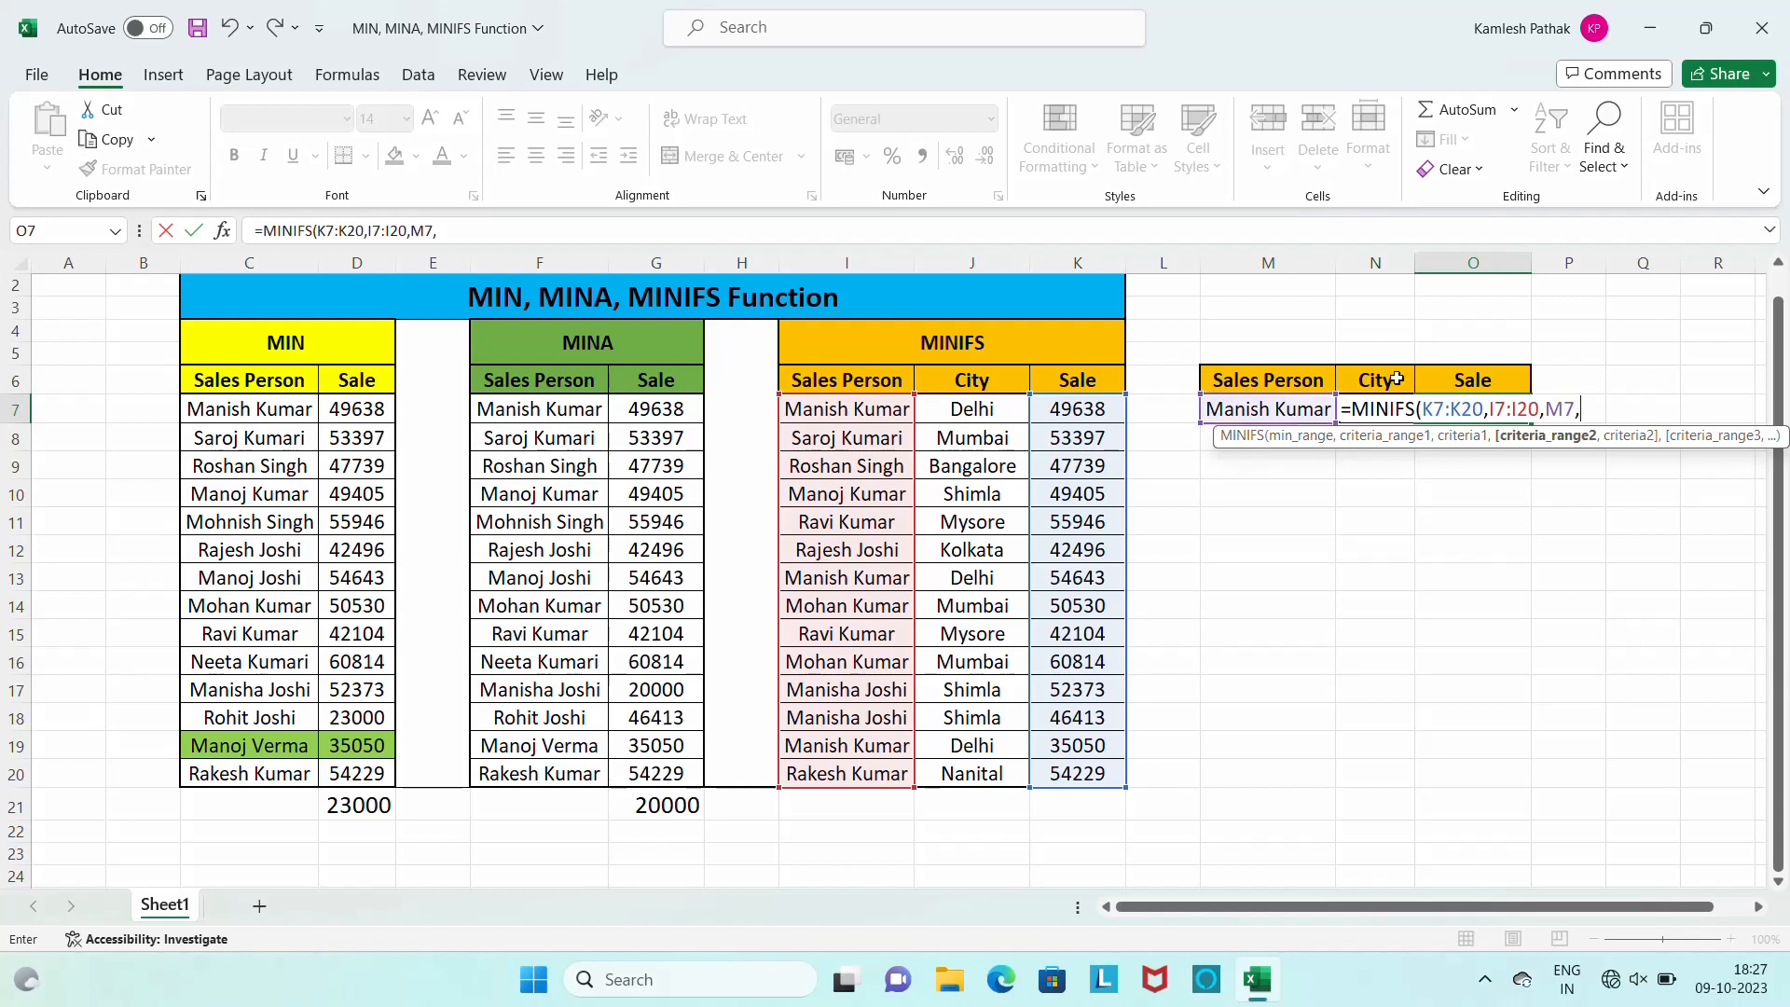
Add the City range J7:J20 with criterion N7 and complete the formula as =MINIFS(K7:K20,I7:I20,M7,J7:J20,N7).
{"action": "left_click", "coordinate": [966, 414]}
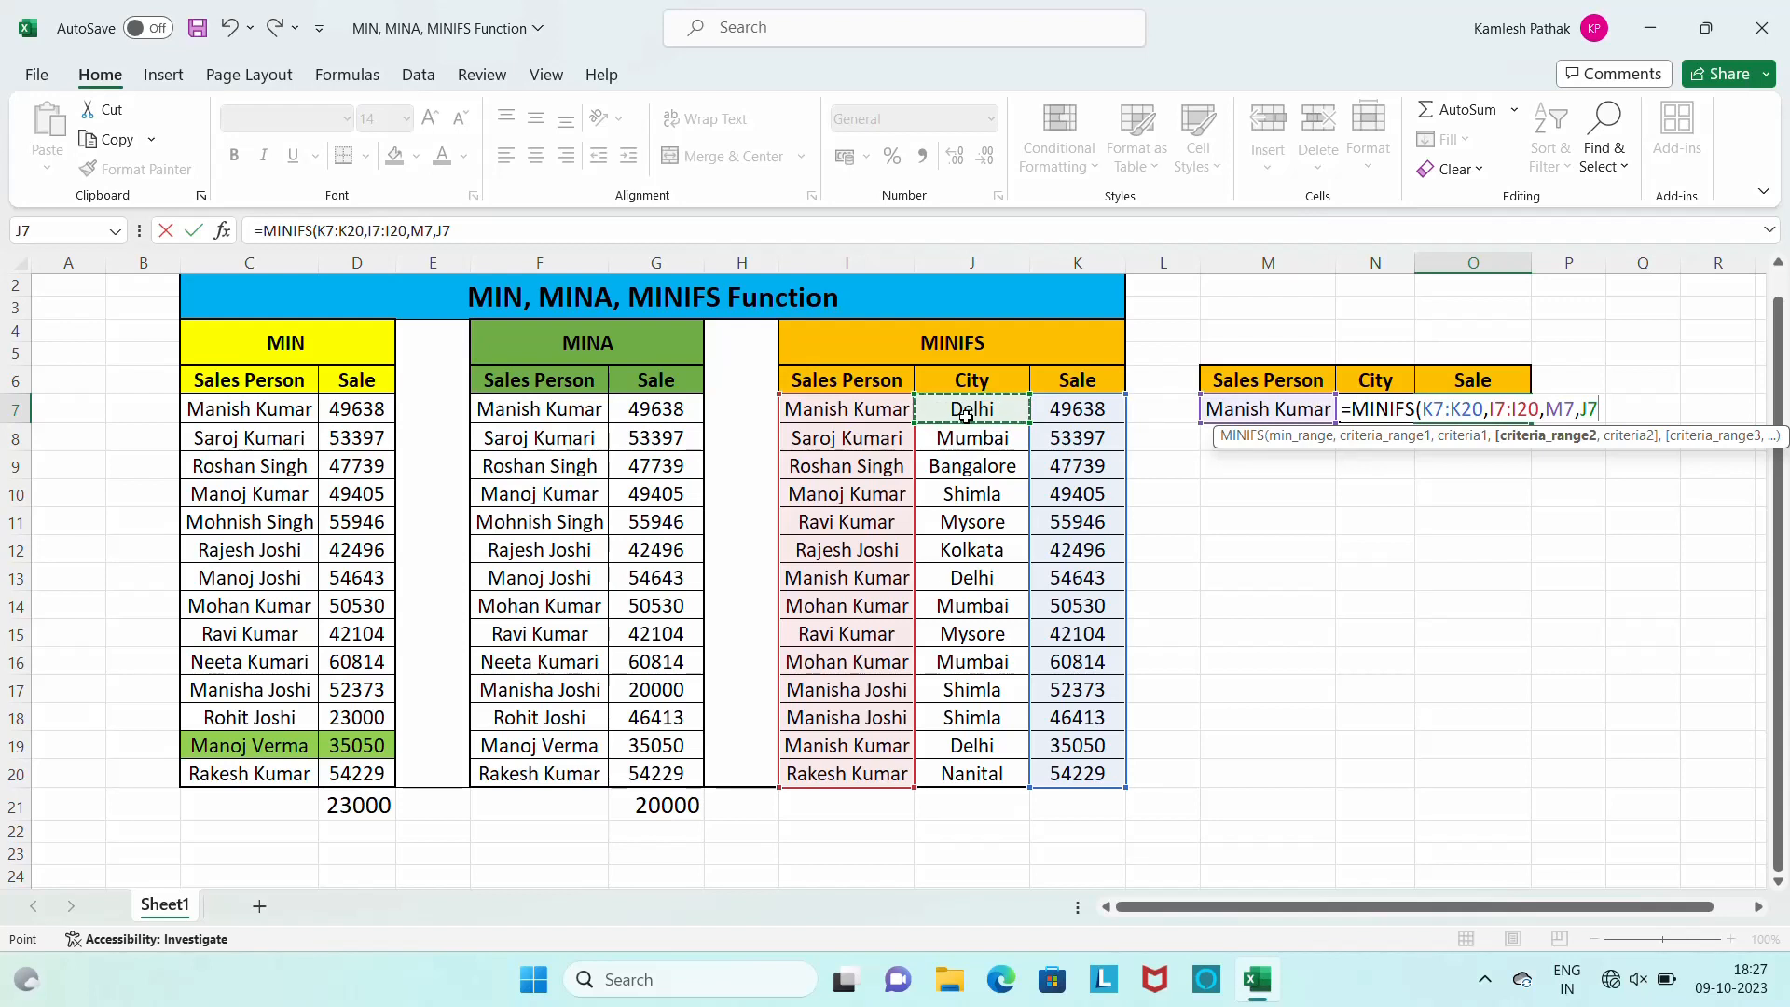
{"action": "key", "text": "ctrl+shift+Down"}
{"action": "type", "text": ","}
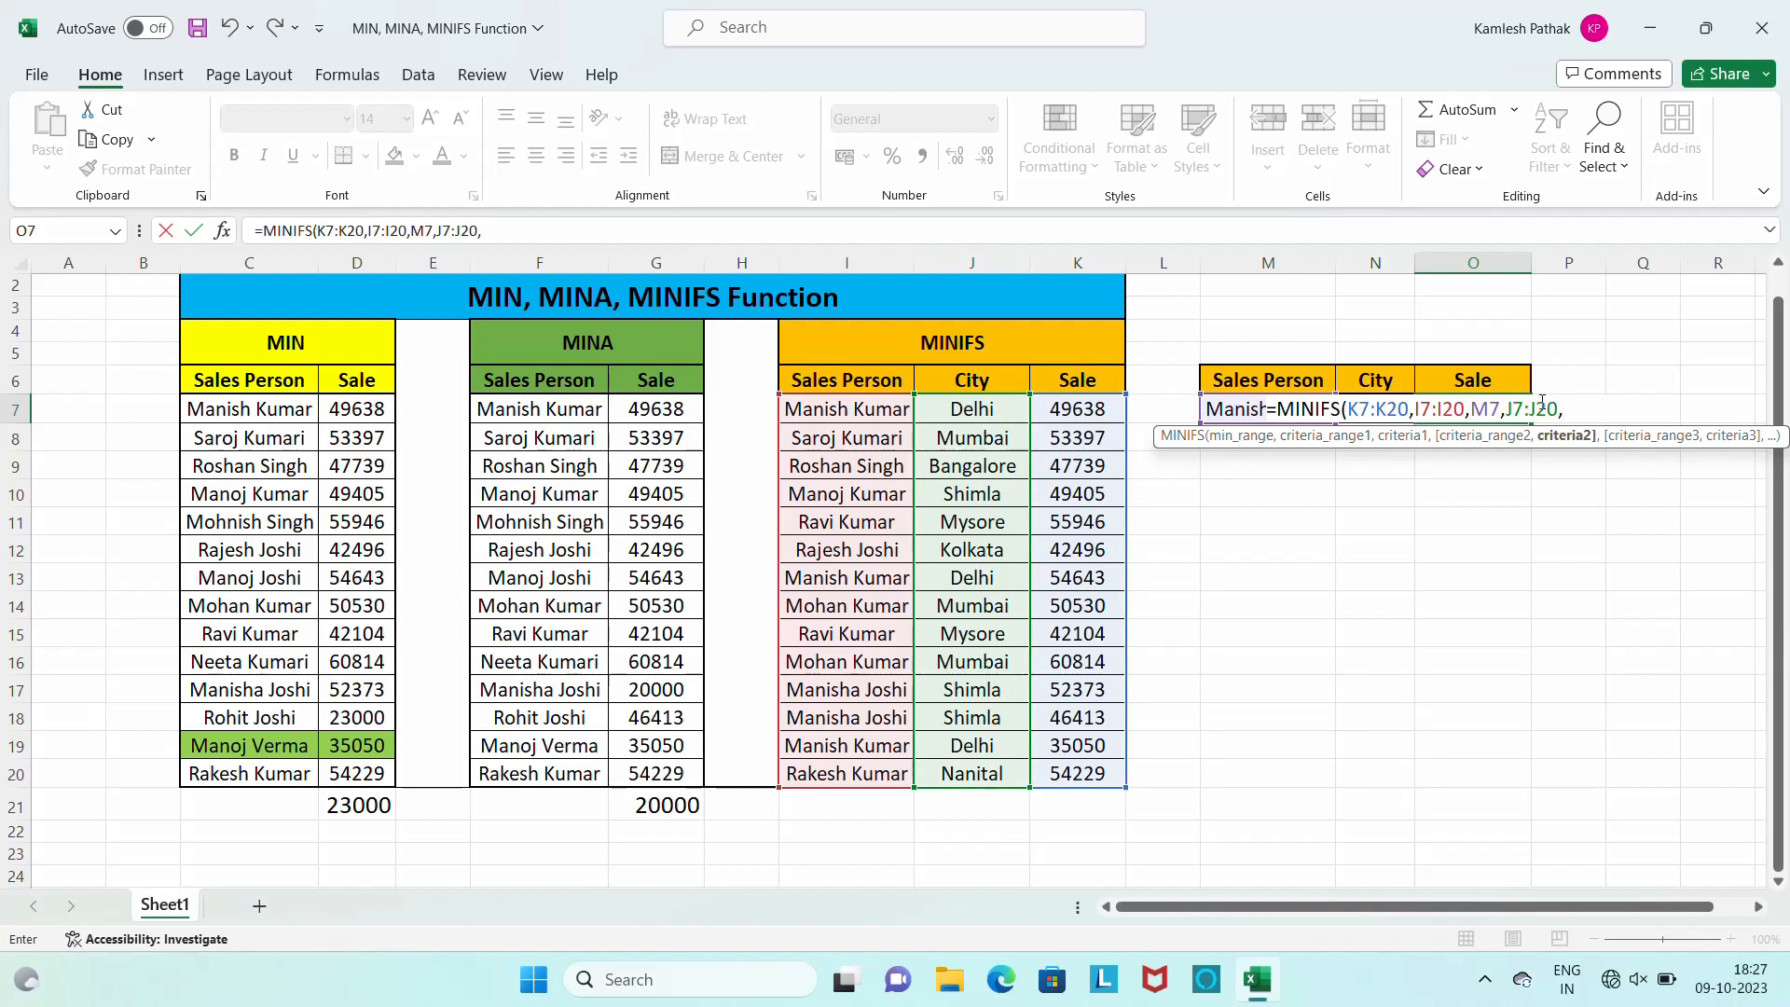
{"action": "left_click", "coordinate": [1375, 382]}
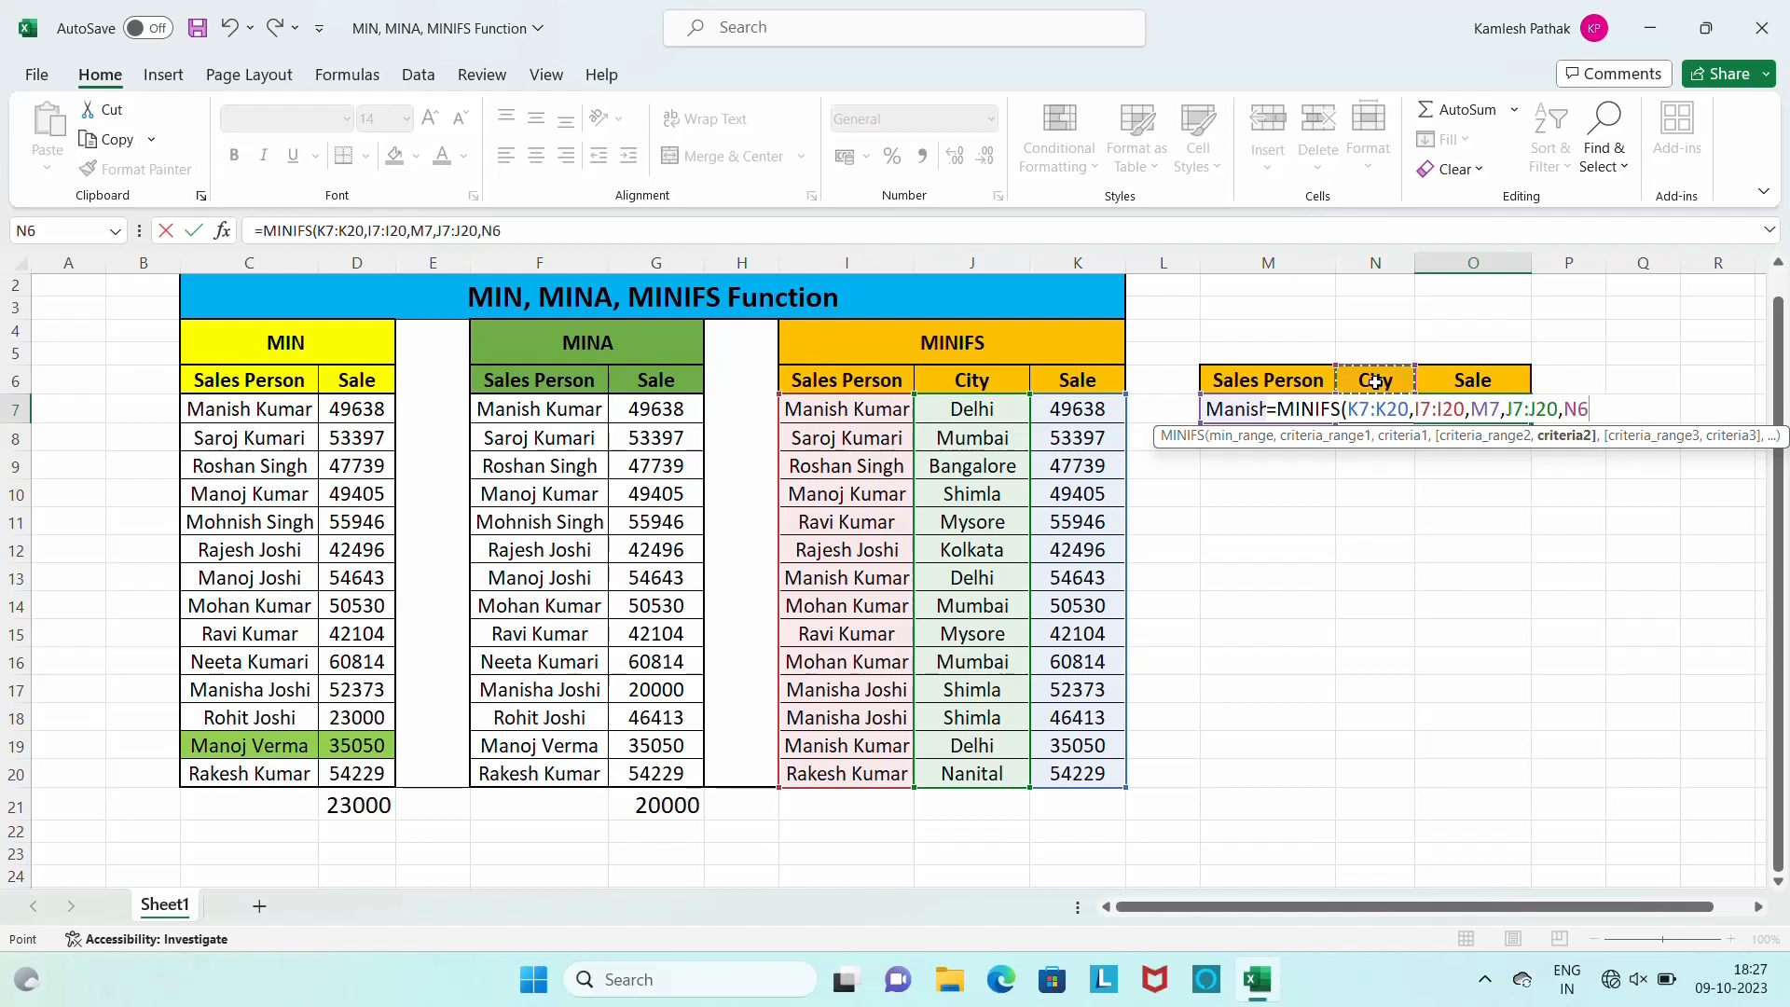
{"action": "key", "text": "Down"}
{"action": "type", "text": ")"}
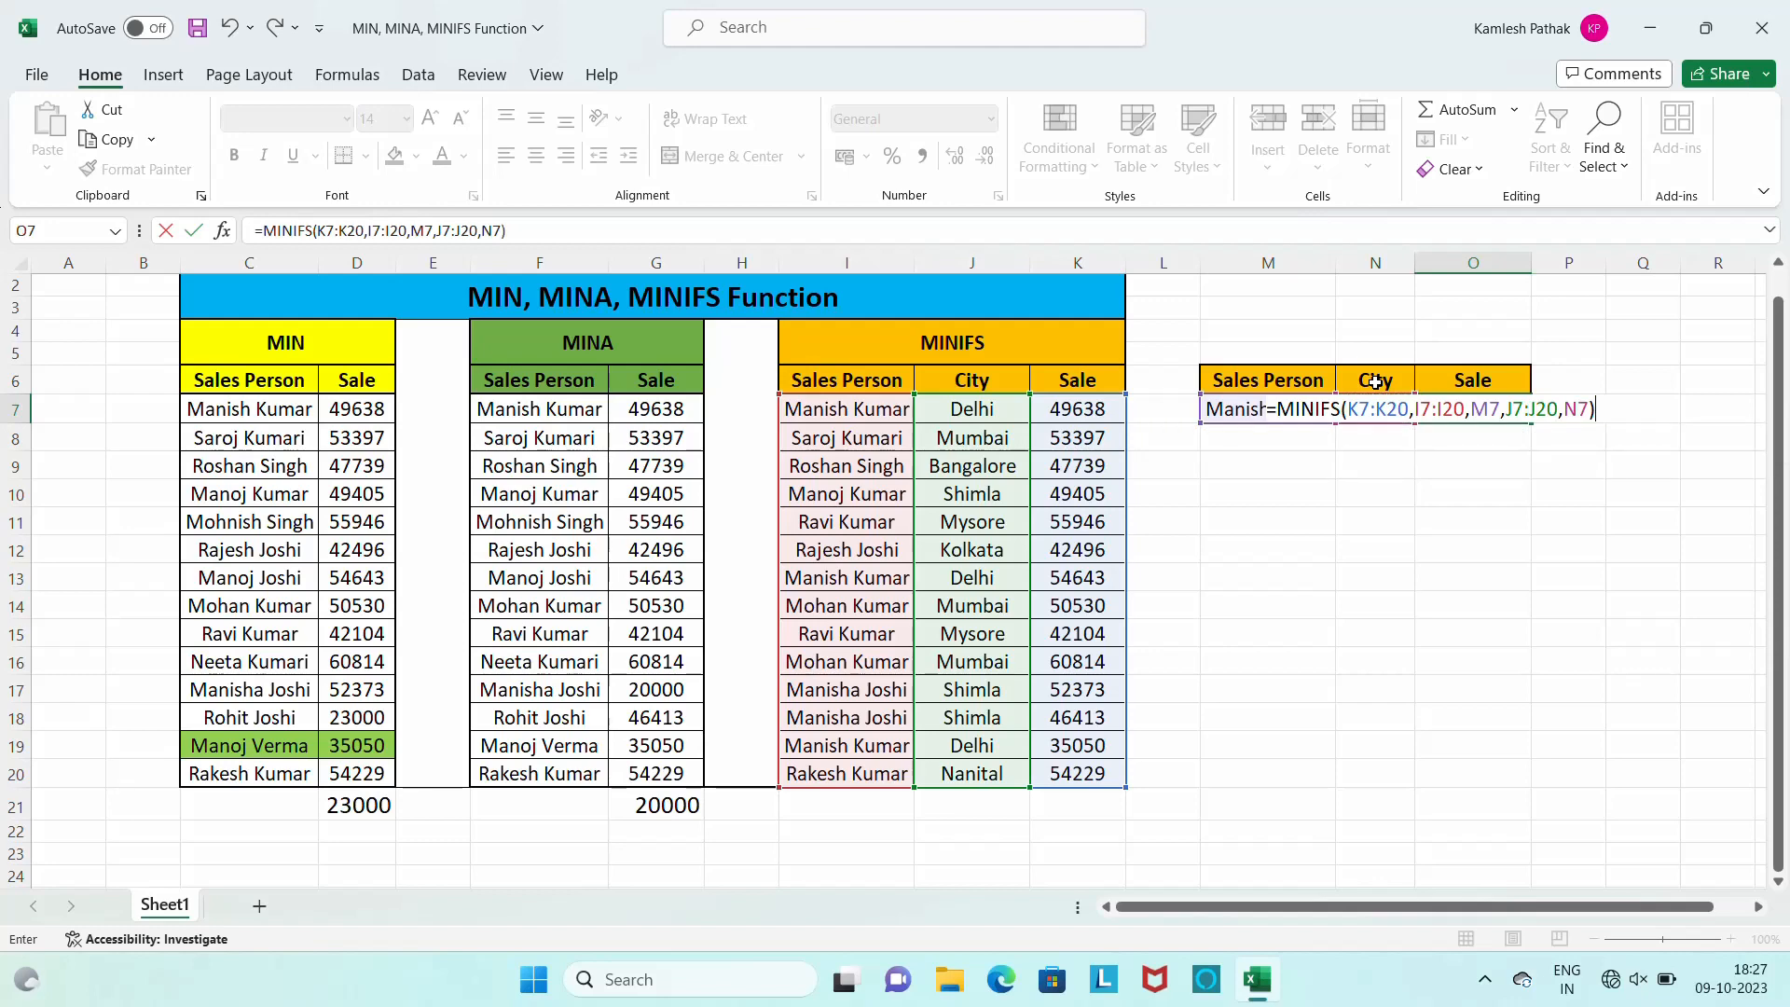
{"action": "key", "text": "Return"}
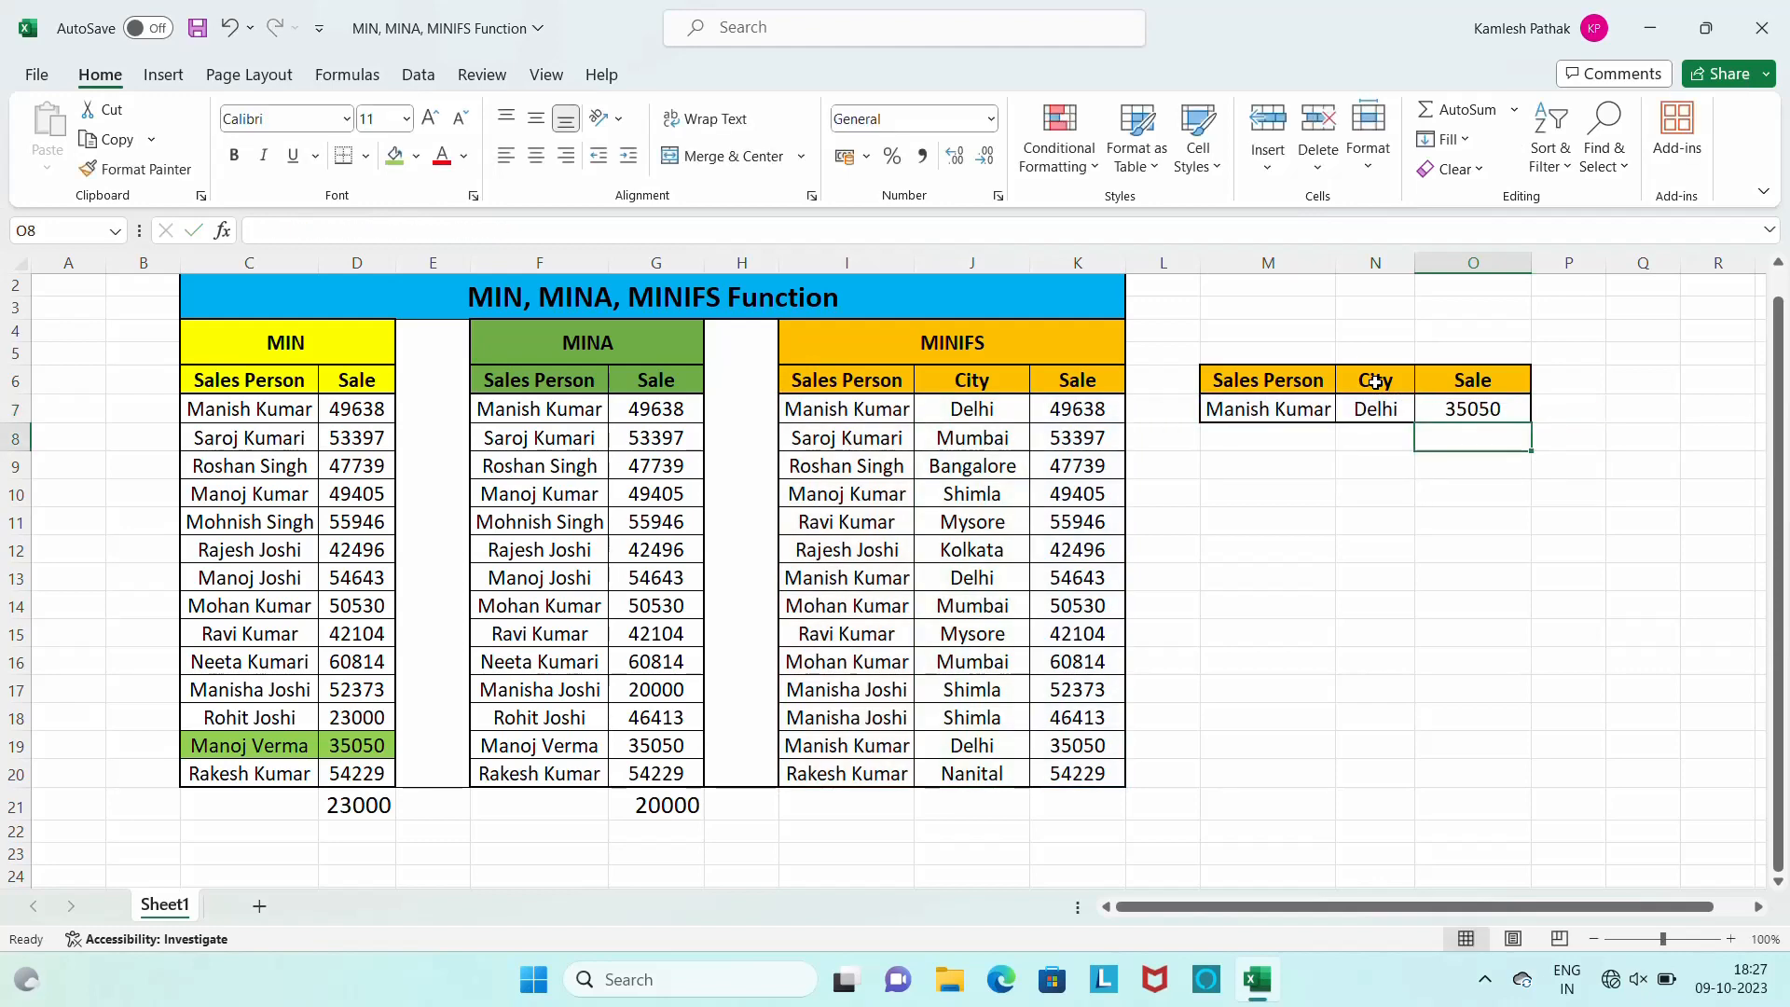
Compare the sales person criterion in M7 with the first data row I7:K7 of the MINIFS table.
{"action": "left_click", "coordinate": [1578, 512]}
{"action": "left_click", "coordinate": [1254, 416]}
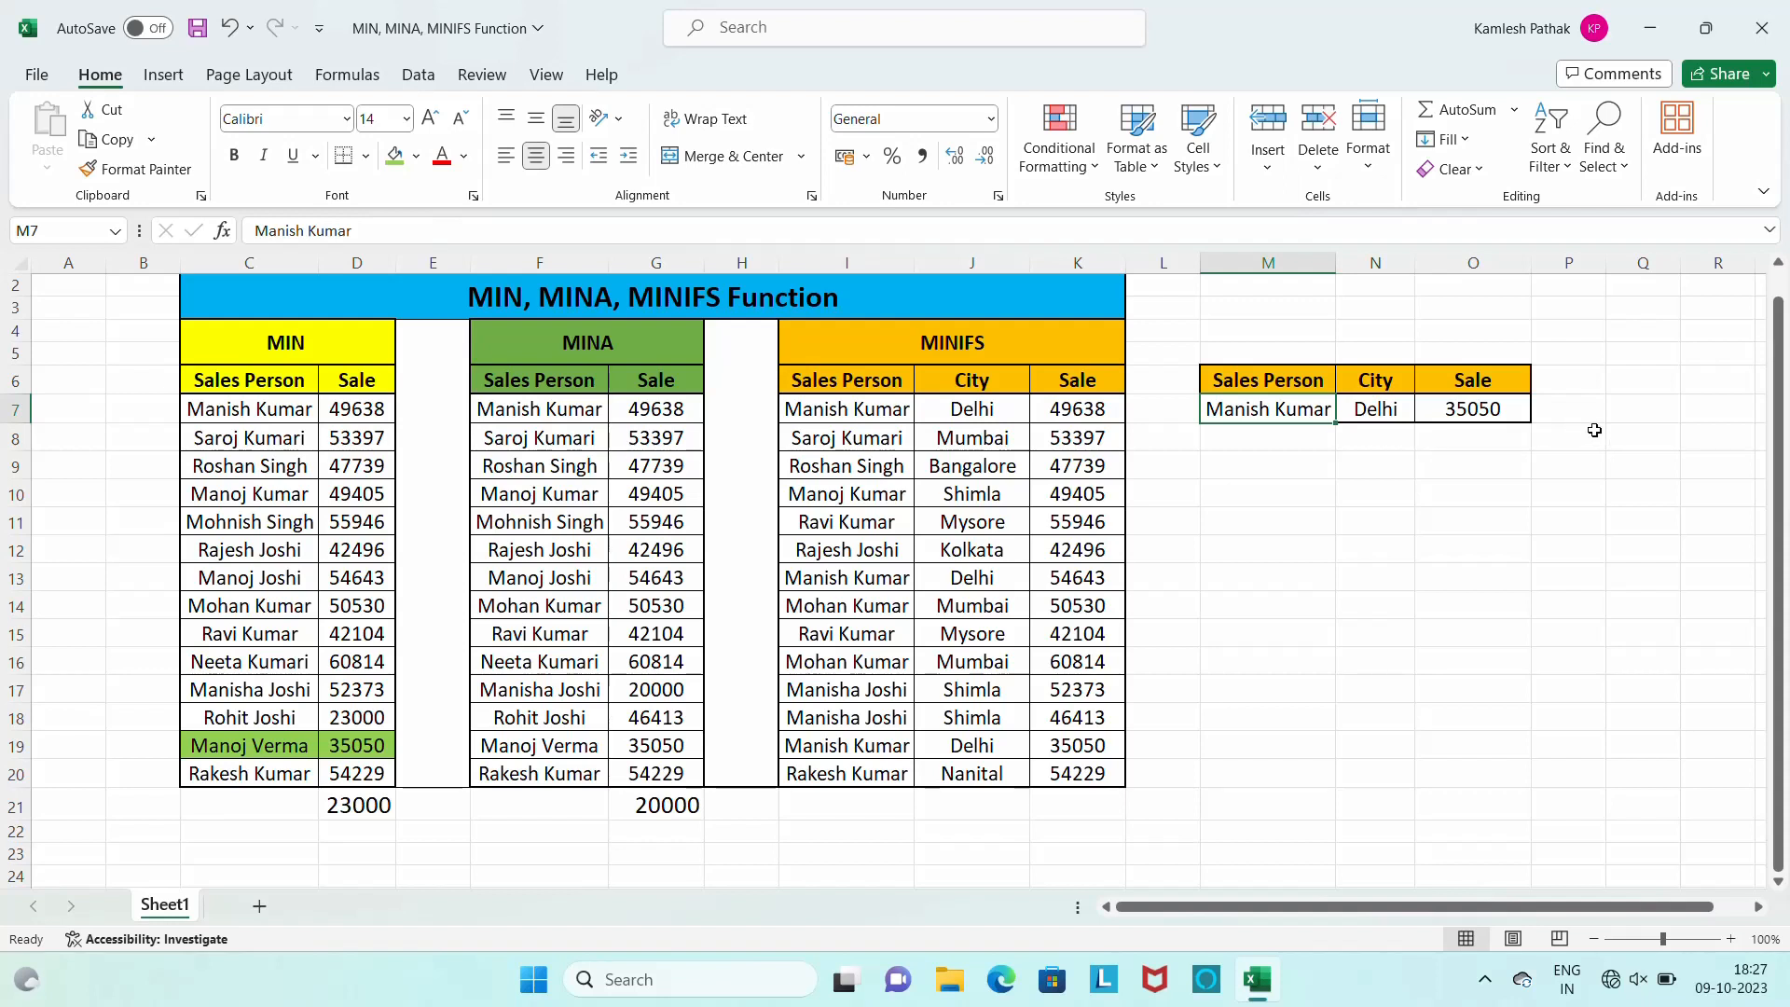
{"action": "left_click", "coordinate": [1071, 410]}
{"action": "left_click_drag", "start_coordinate": [1070, 410], "coordinate": [868, 413]}
{"action": "left_click", "coordinate": [867, 413]}
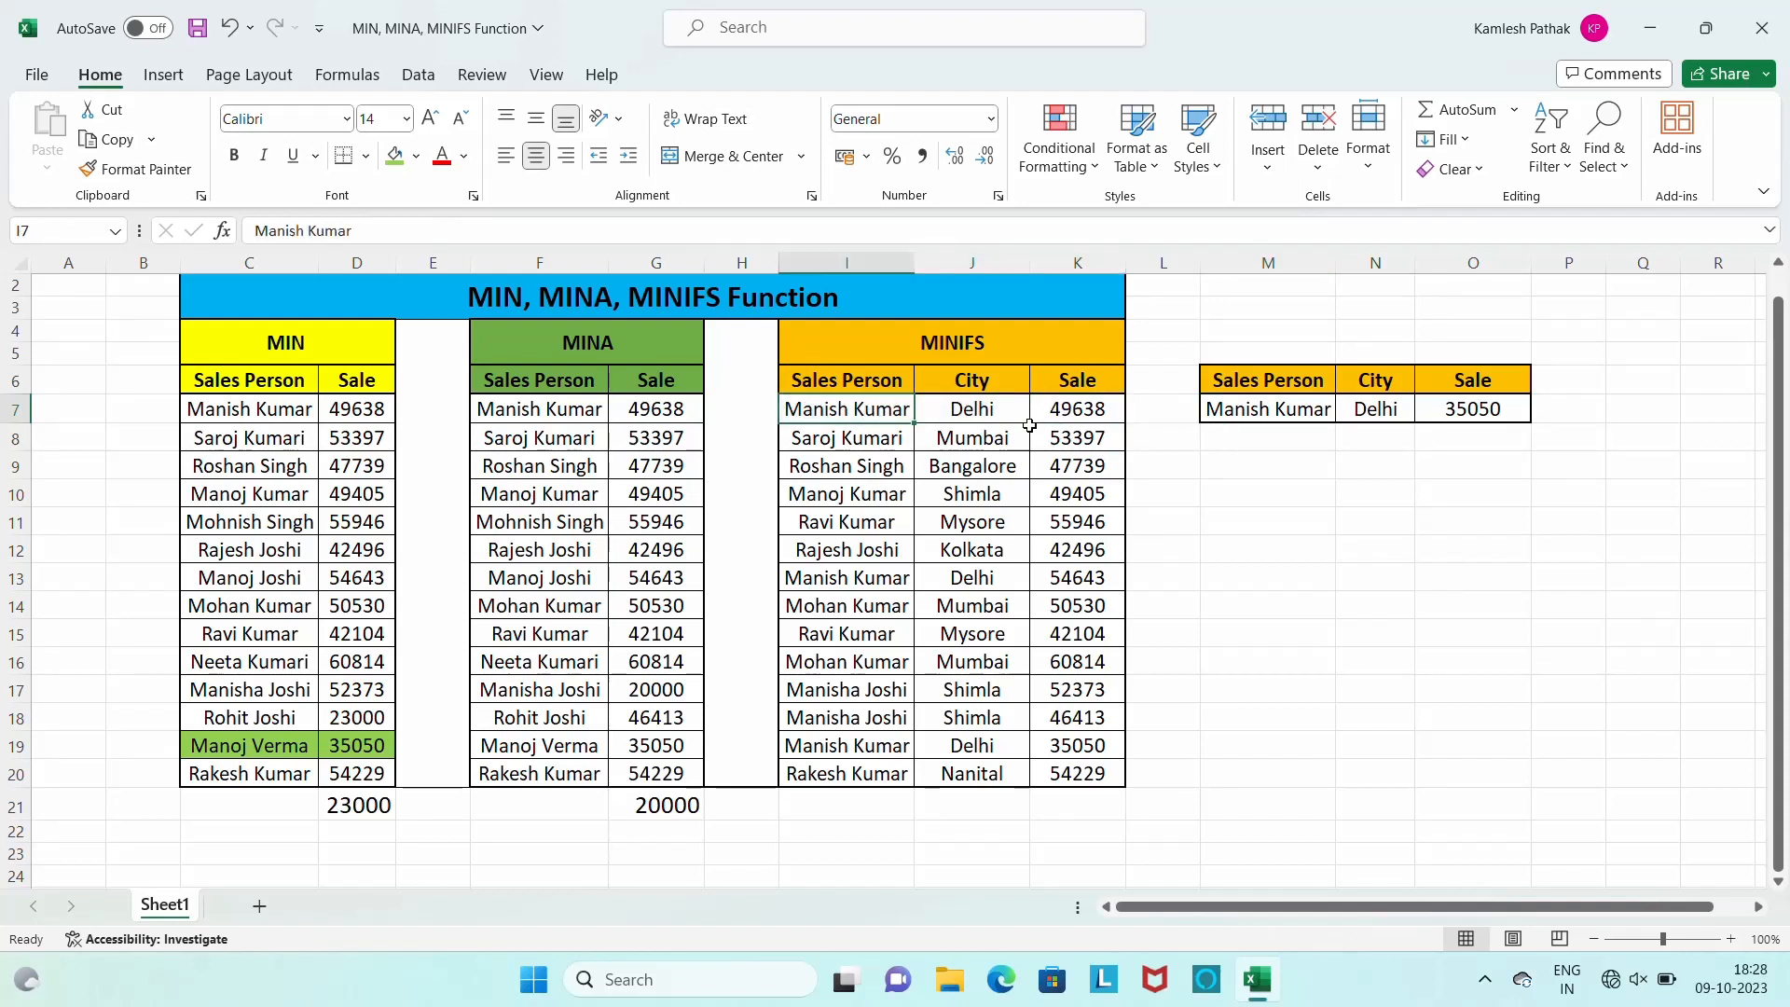
Highlight row I19:K19 of the MINIFS table with green fill and compare its sale with the result in O7.
{"action": "left_click", "coordinate": [1066, 413]}
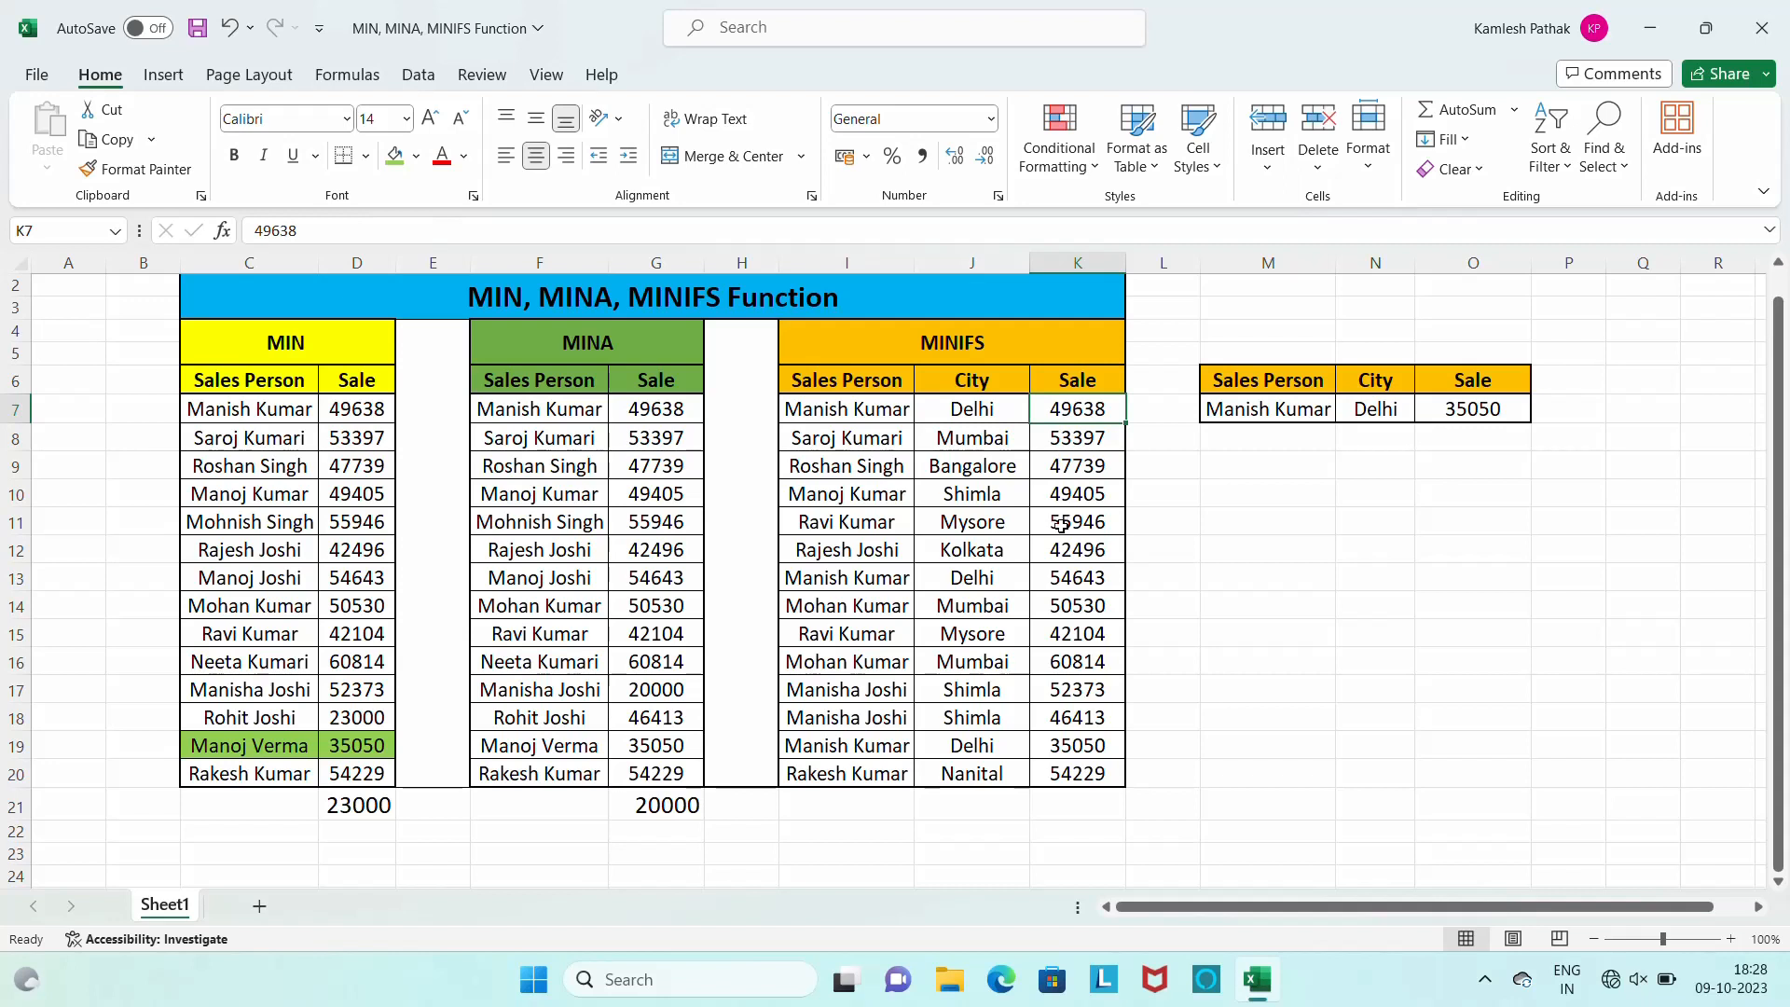
{"action": "left_click", "coordinate": [1082, 580]}
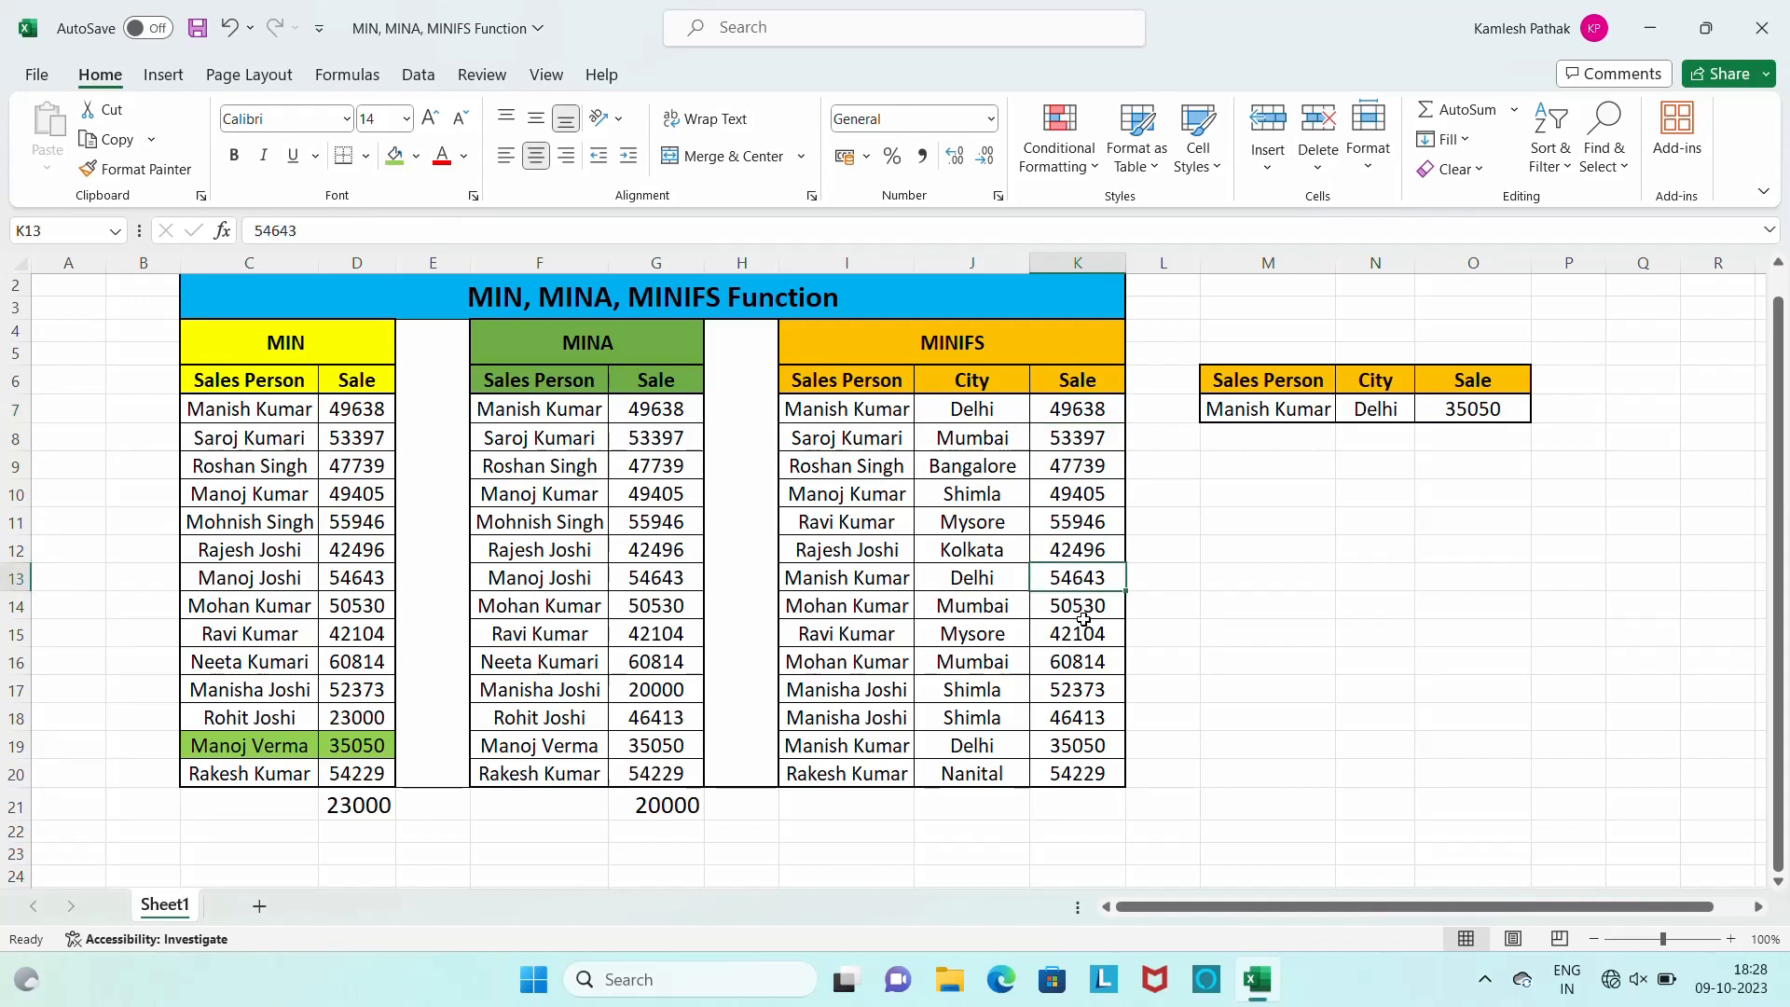
{"action": "left_click", "coordinate": [1063, 746]}
{"action": "left_click", "coordinate": [843, 753]}
{"action": "key", "text": "shift+Right"}
{"action": "key", "text": "shift+Right"}
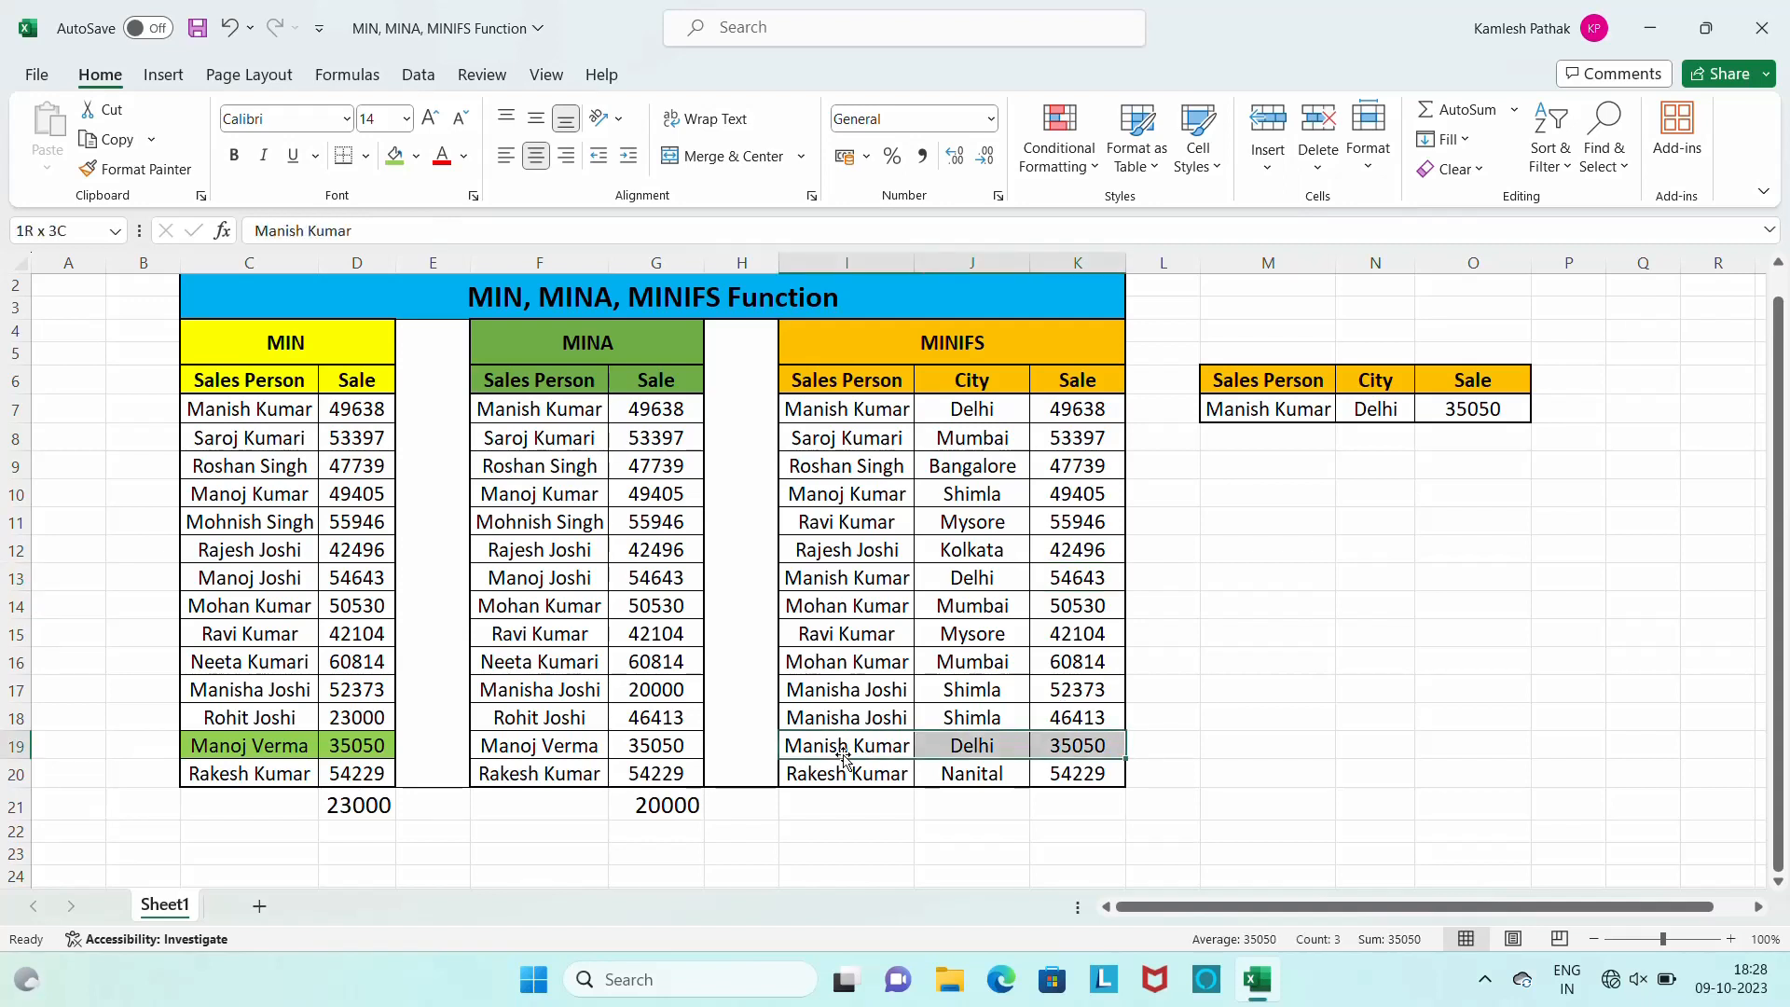
{"action": "left_click", "coordinate": [395, 155]}
{"action": "left_click", "coordinate": [1472, 411]}
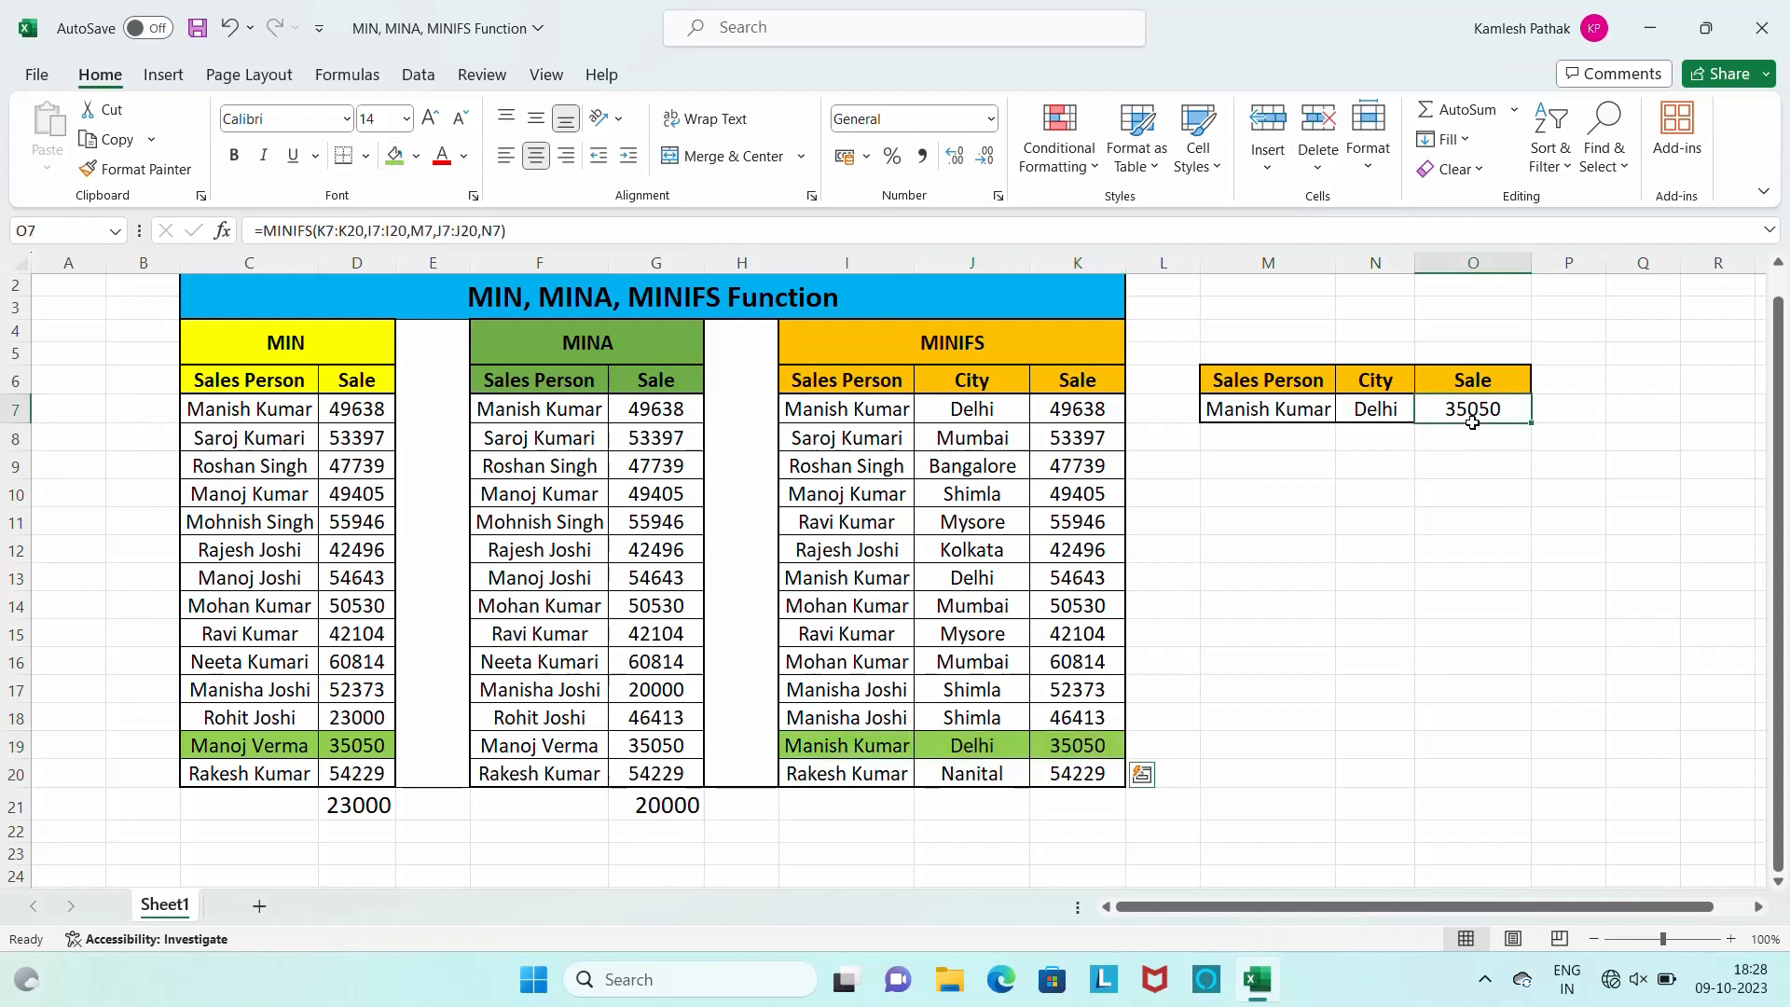
{"action": "left_click", "coordinate": [1079, 747]}
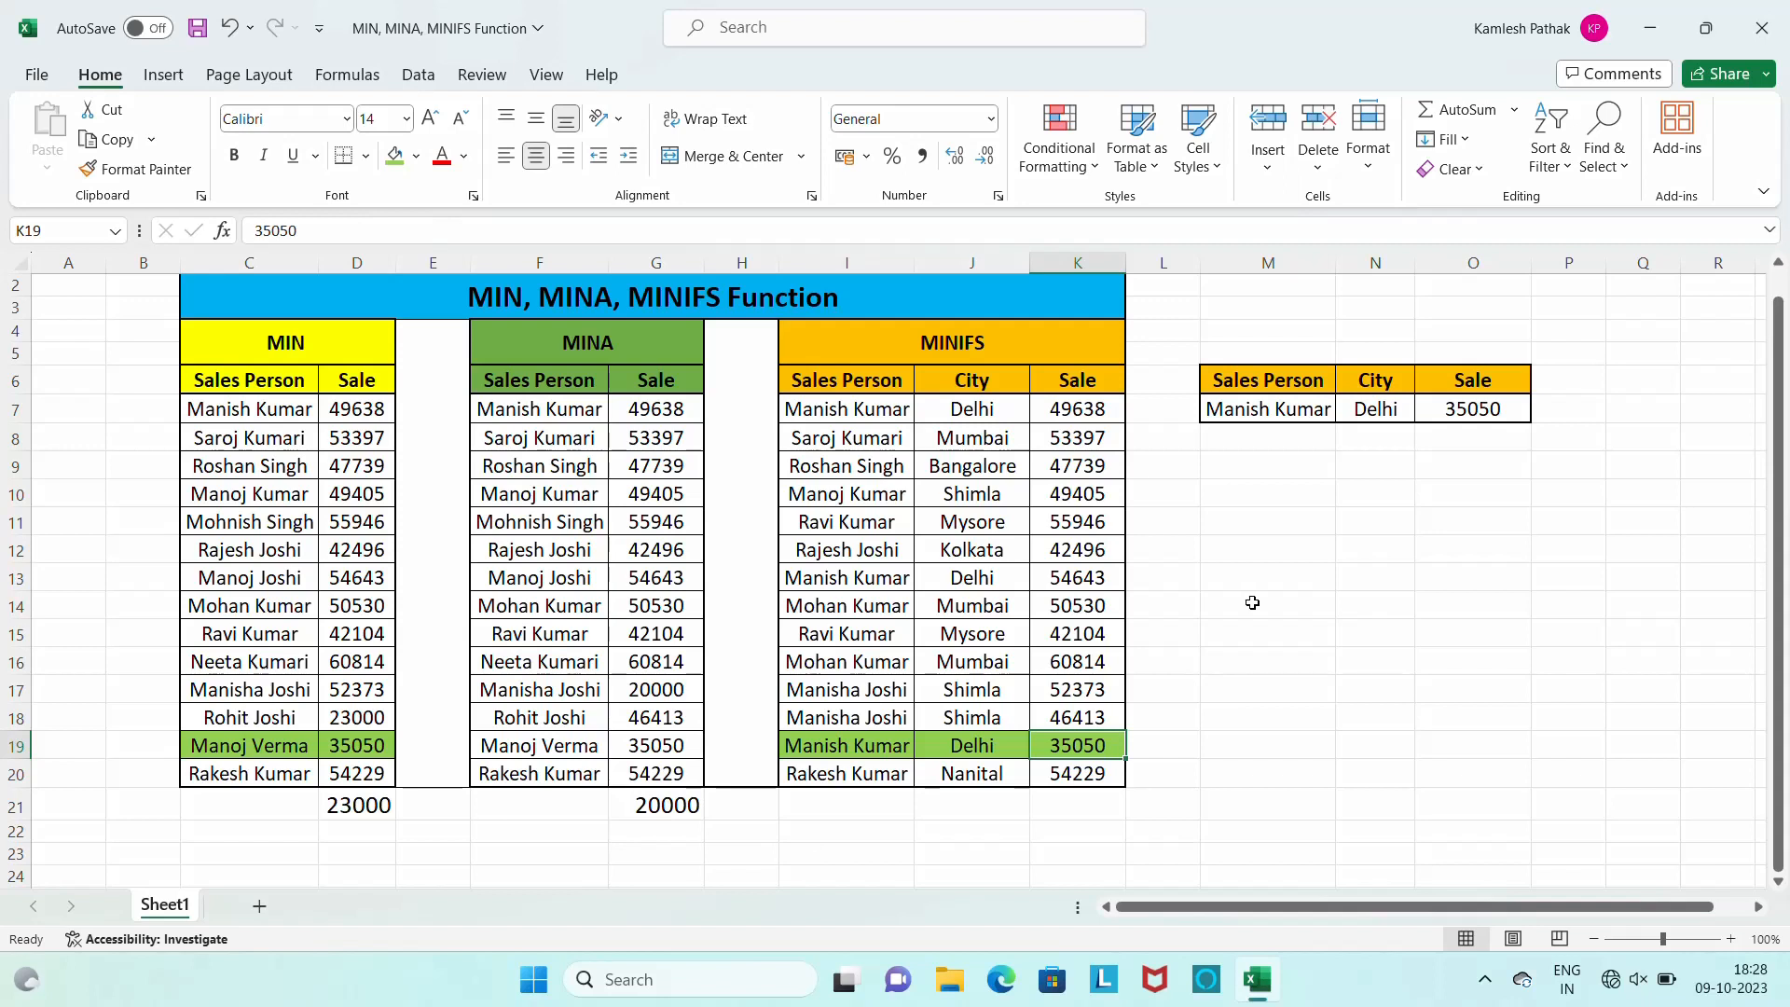
Copy the city Mumbai from J14 into the City criterion cell N7.
{"action": "left_click", "coordinate": [977, 608]}
{"action": "key", "text": "ctrl+c"}
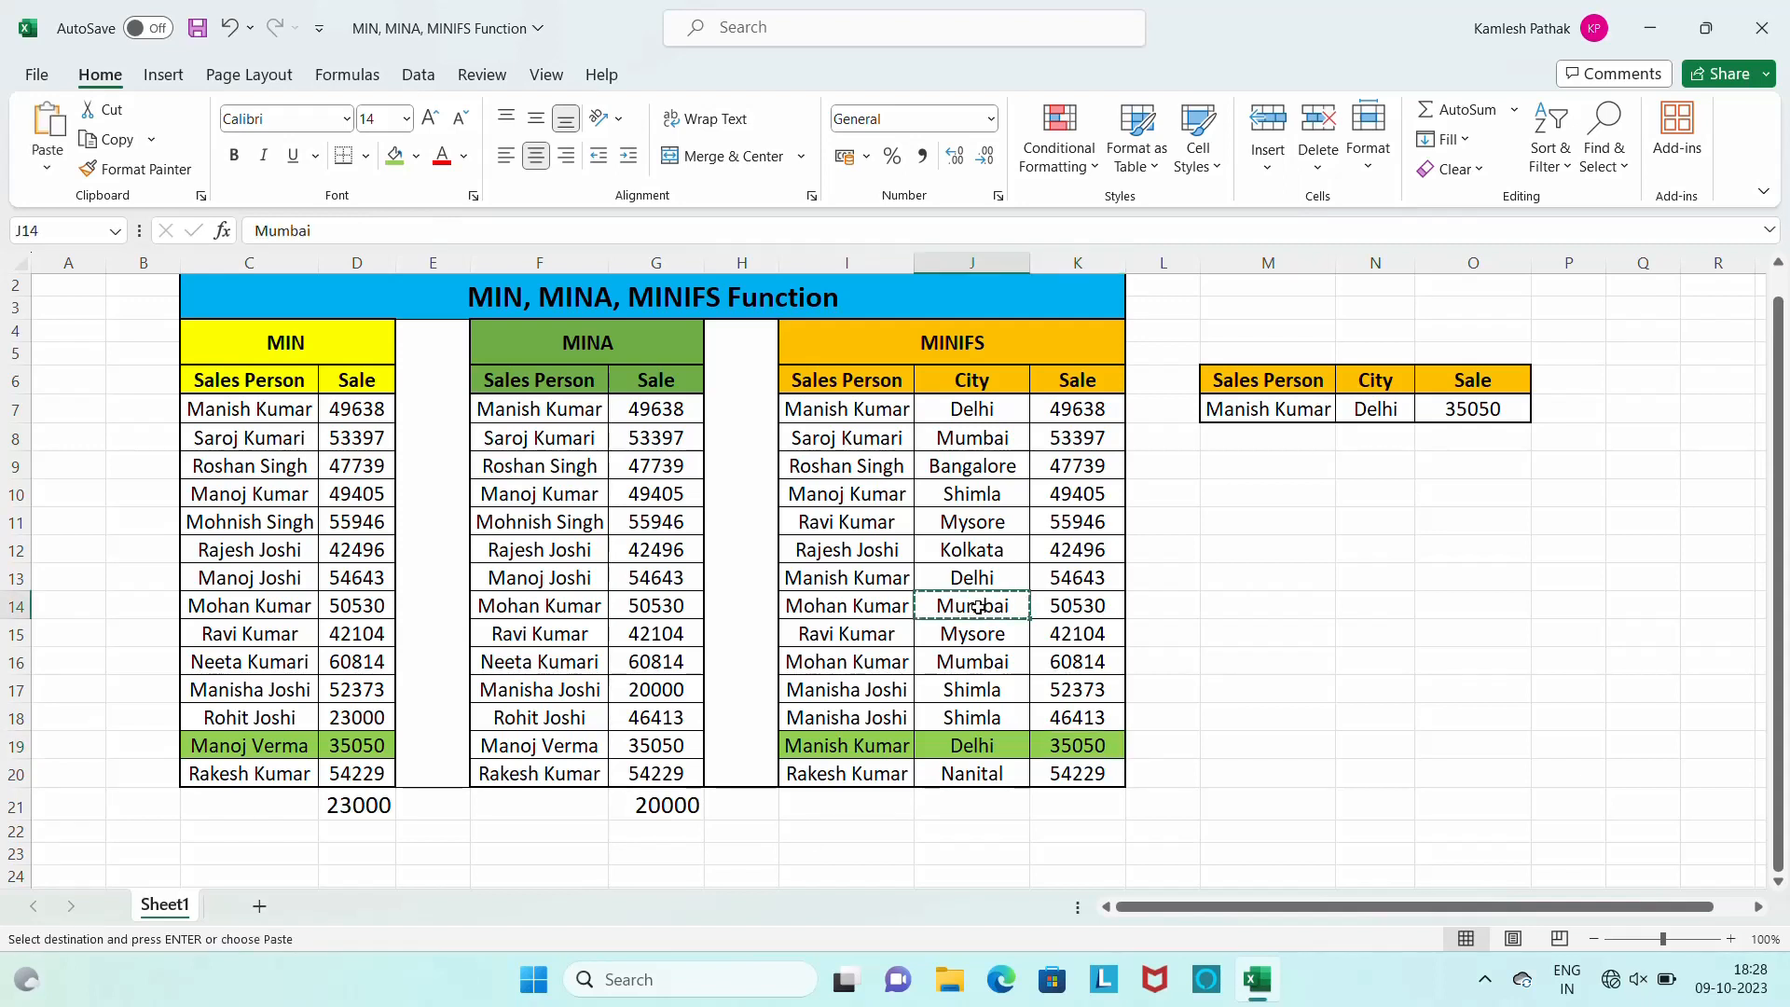
{"action": "left_click", "coordinate": [1375, 411]}
{"action": "key", "text": "ctrl+v"}
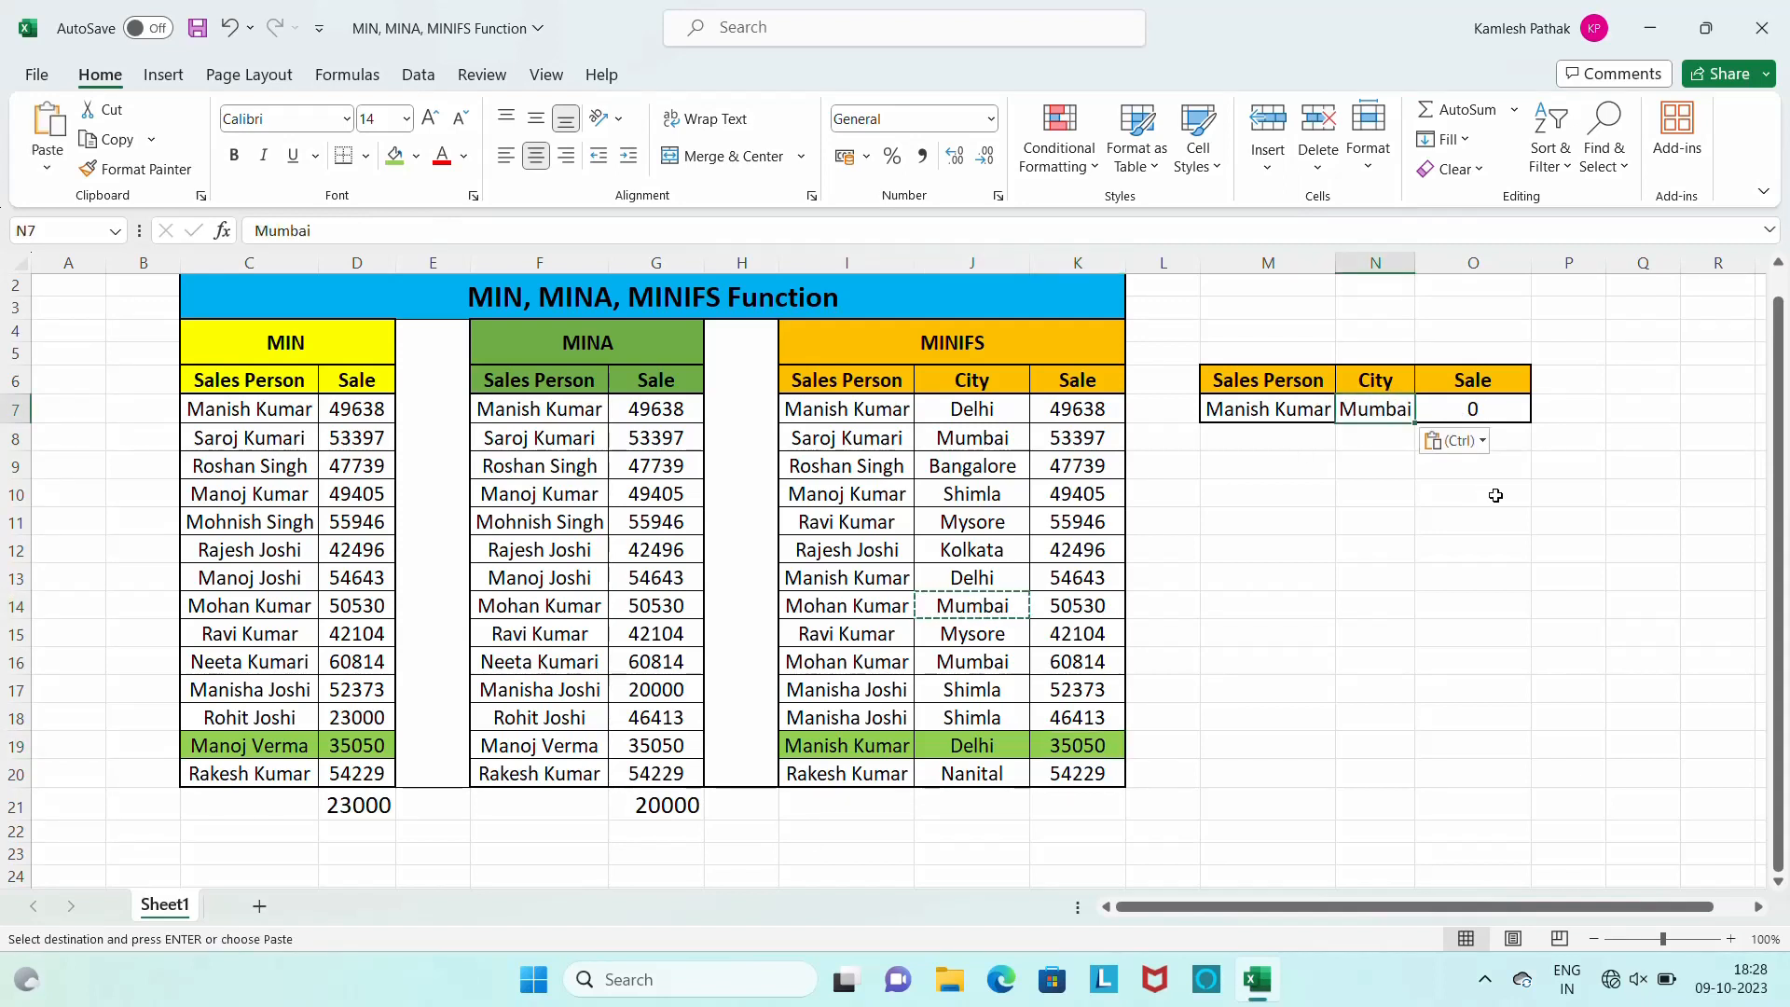
{"action": "key", "text": "Escape"}
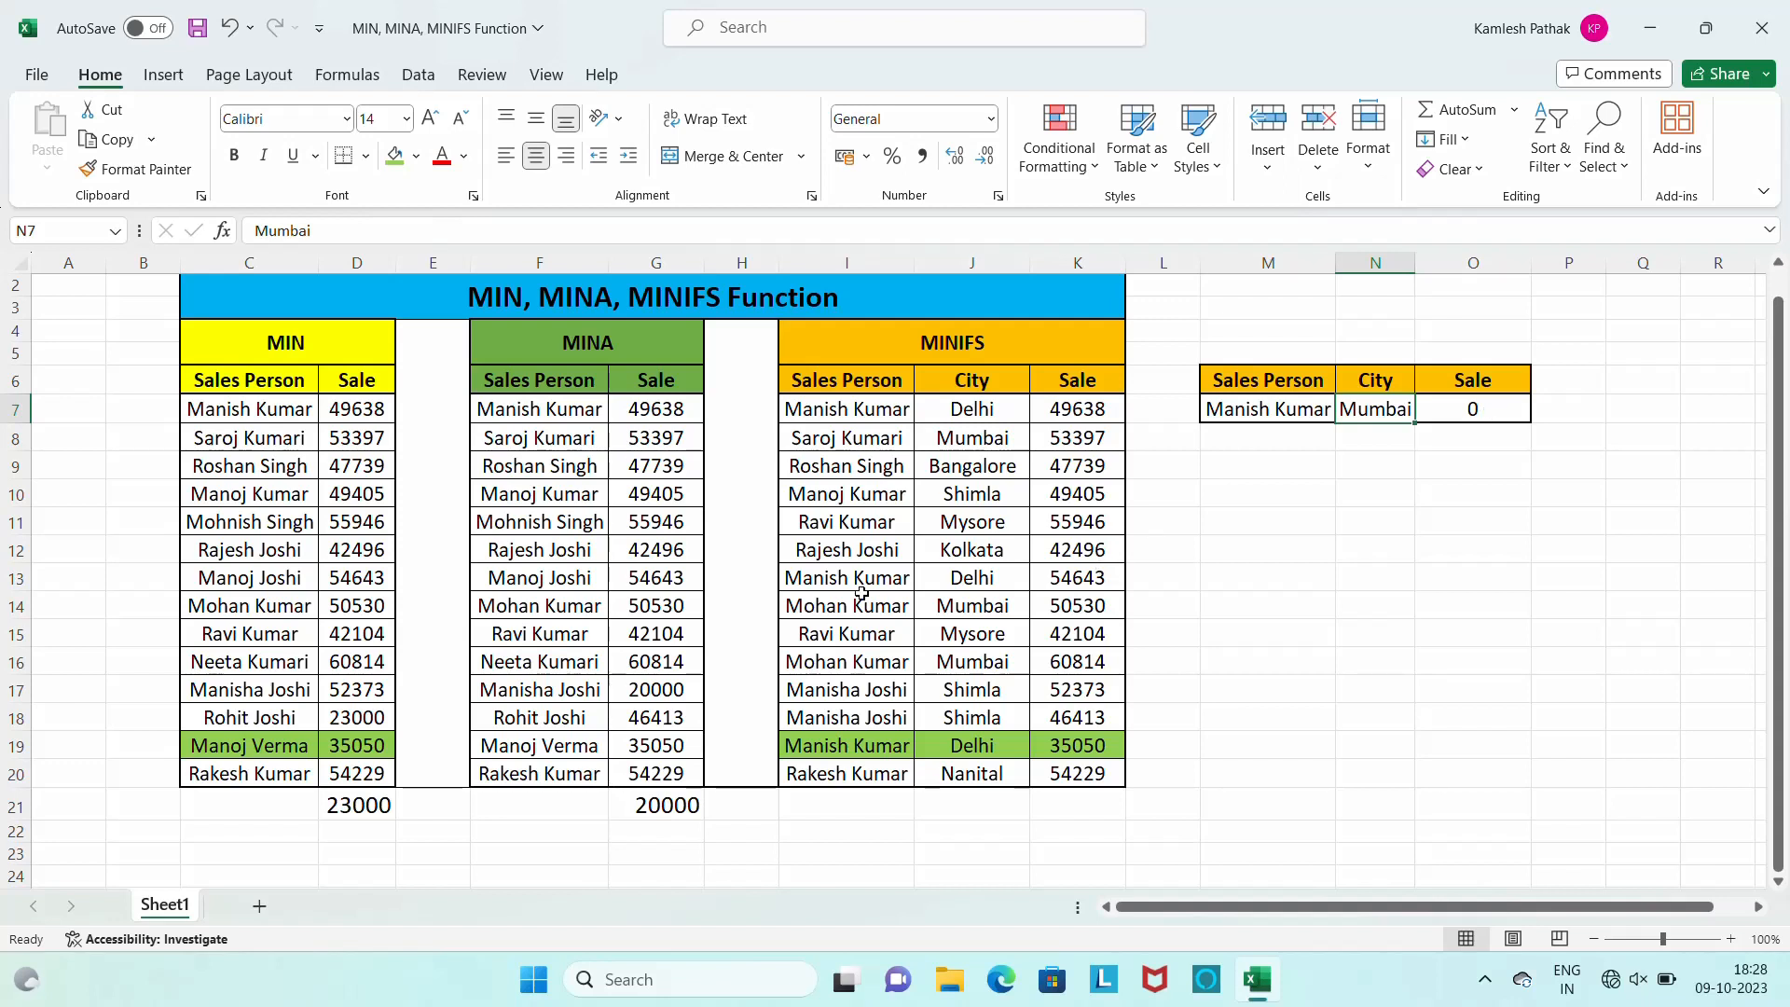
Copy the sales person's name from I8 into criterion cell M7 and check the matching sale in K8.
{"action": "left_click", "coordinate": [843, 446]}
{"action": "key", "text": "ctrl+c"}
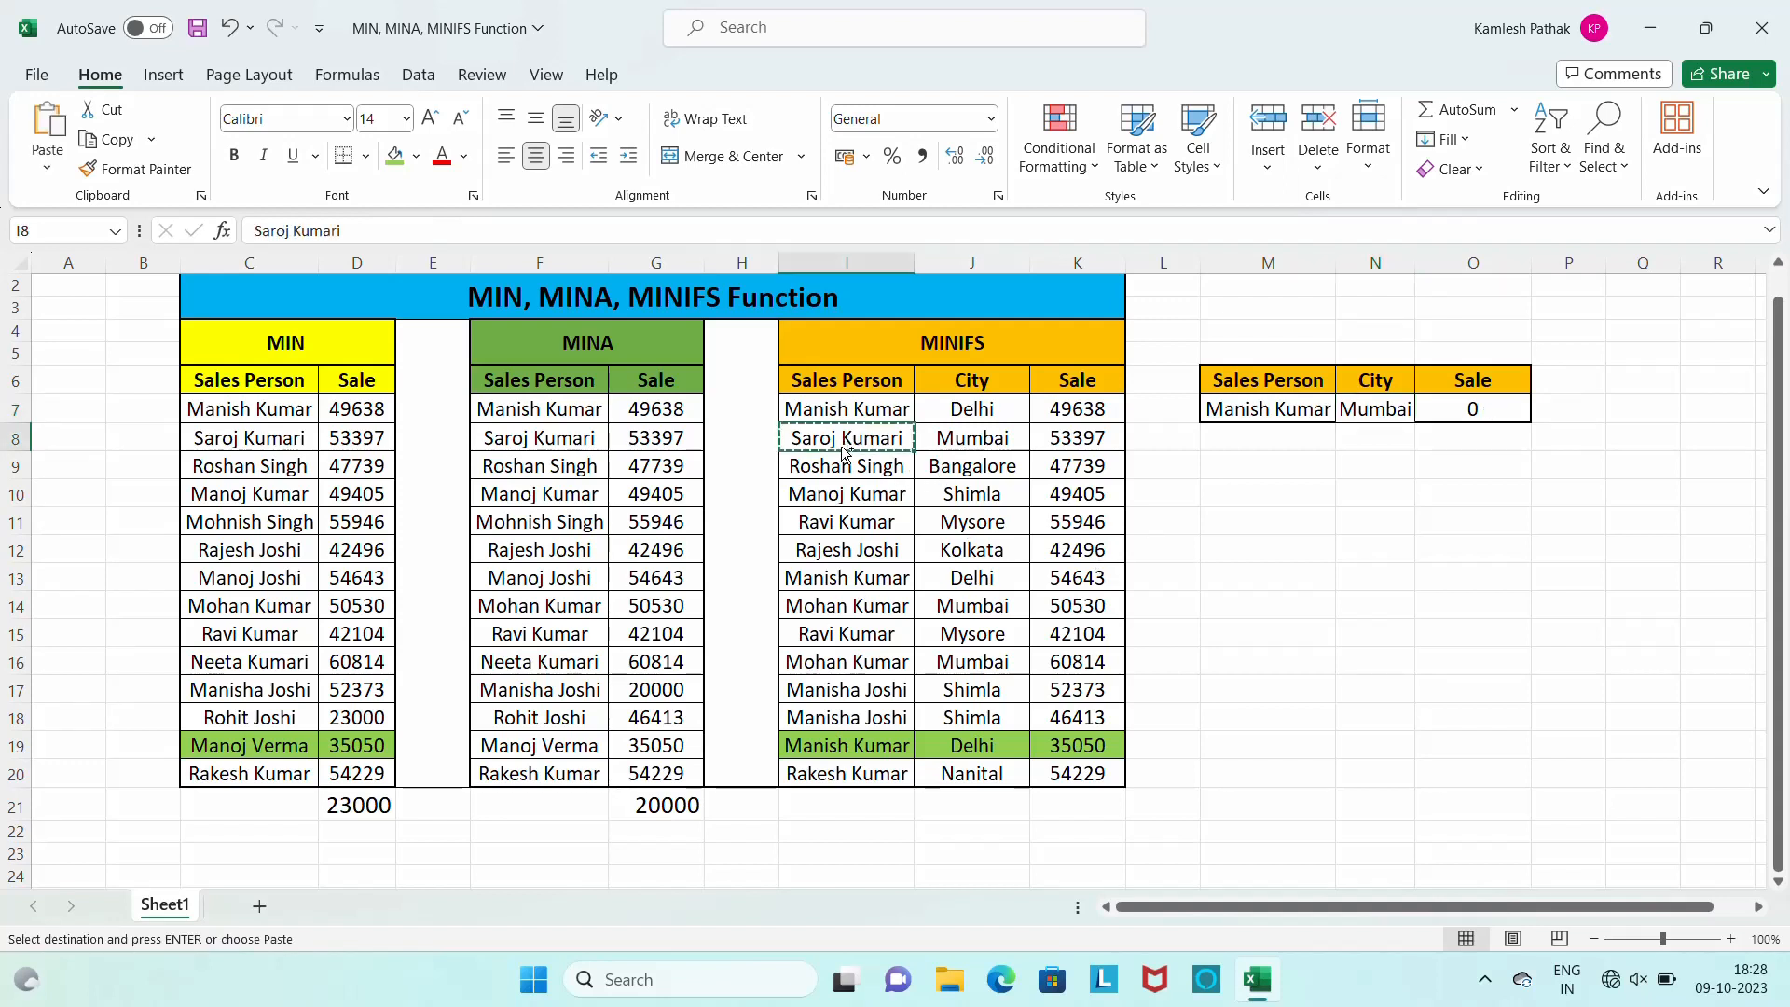
{"action": "left_click", "coordinate": [1271, 414]}
{"action": "key", "text": "ctrl+v"}
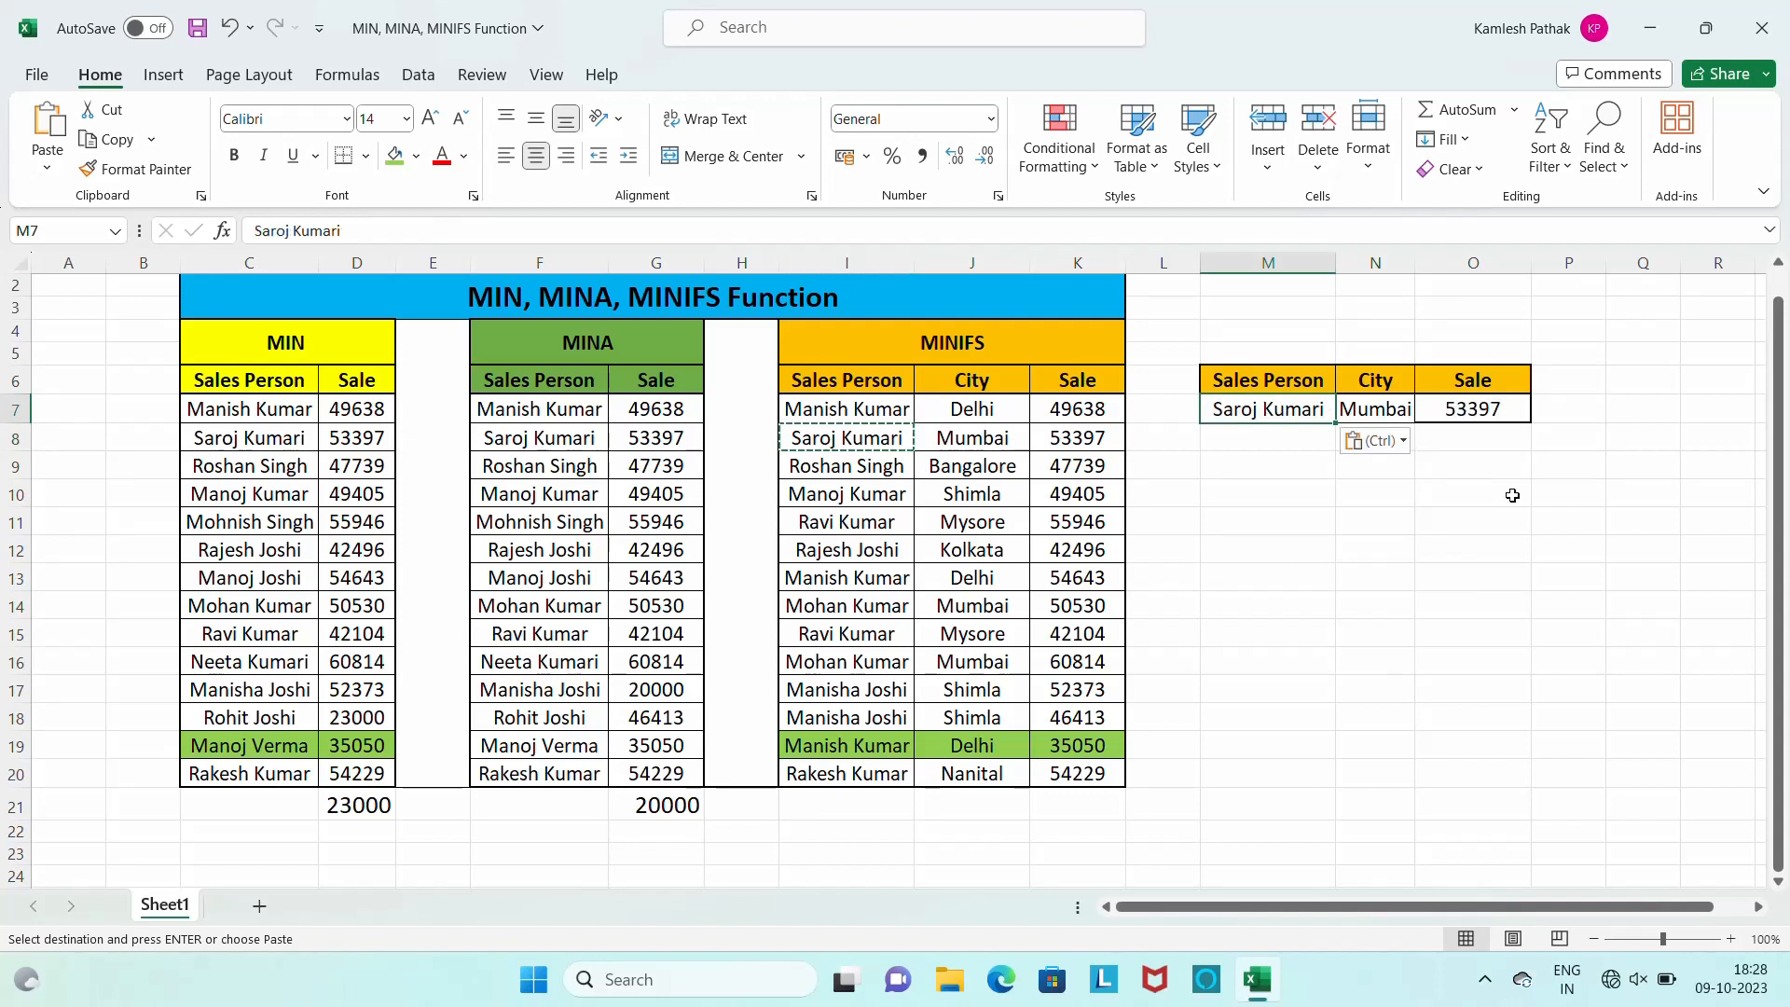
{"action": "key", "text": "Escape"}
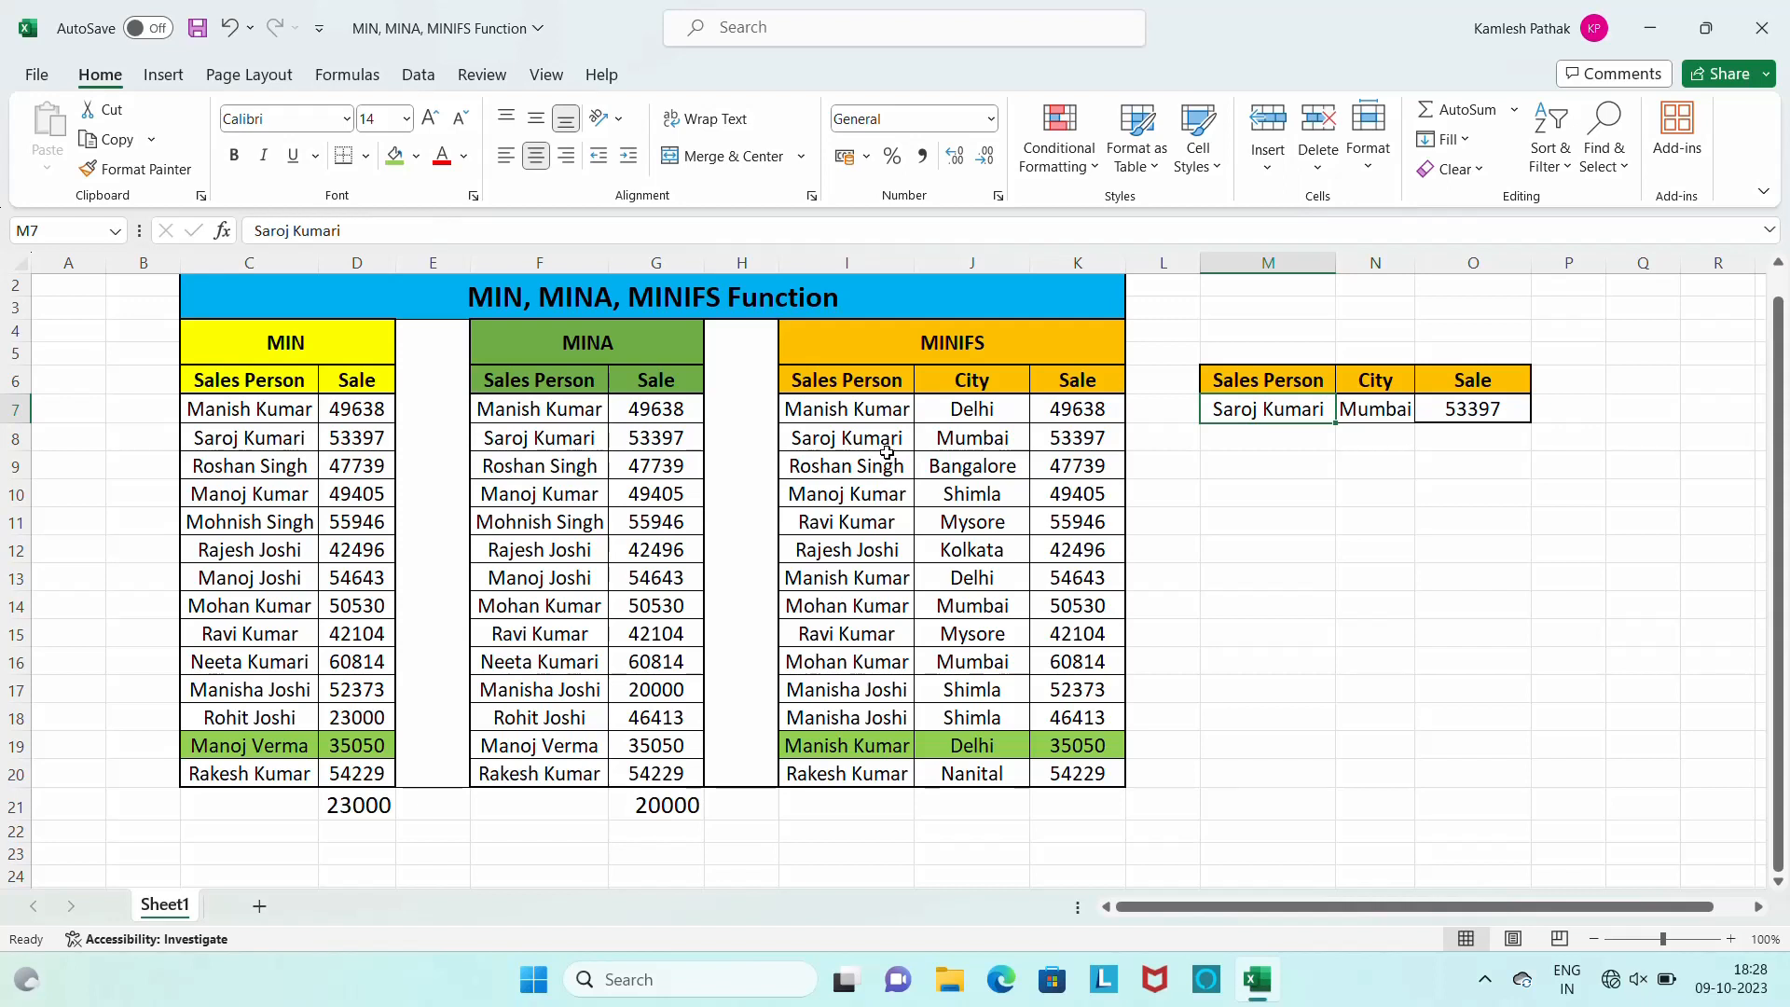
{"action": "left_click", "coordinate": [1098, 443]}
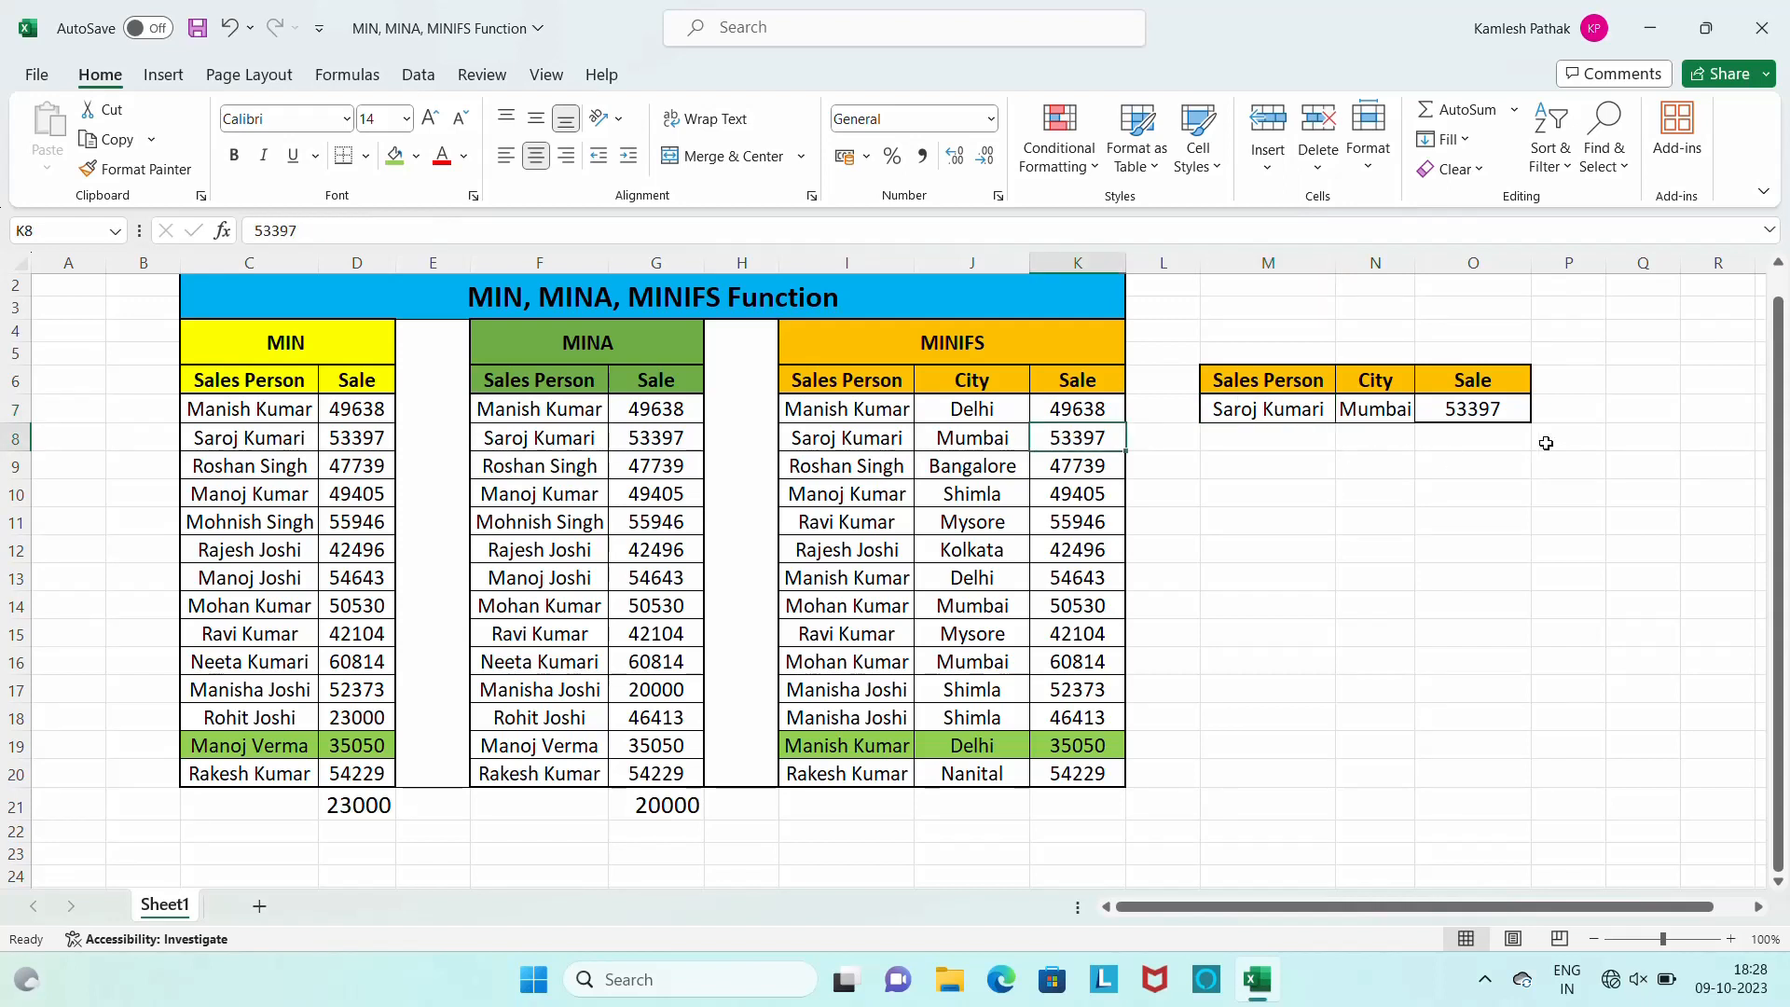
Copy the record I8:K8 over the row starting at I11 in the MINIFS table.
{"action": "left_click", "coordinate": [857, 441]}
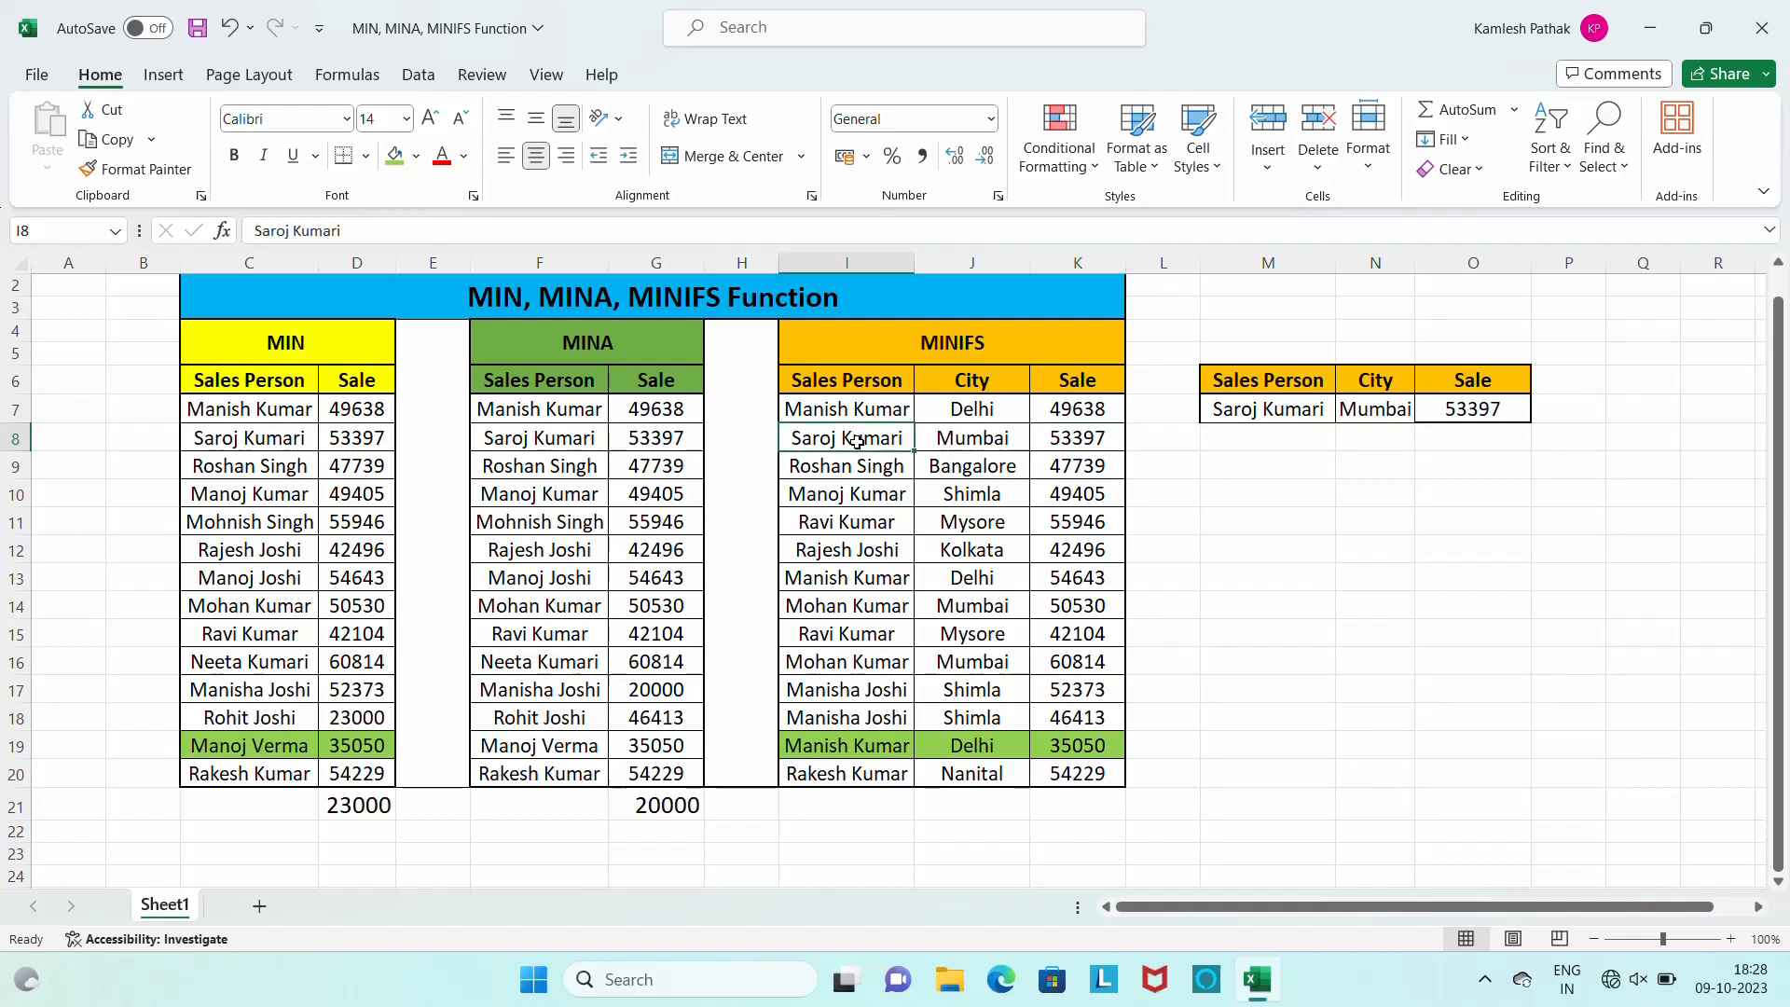
{"action": "key", "text": "shift+Right"}
{"action": "key", "text": "shift+Right"}
{"action": "key", "text": "ctrl+c"}
{"action": "key", "text": "Down"}
{"action": "key", "text": "Down"}
{"action": "key", "text": "Down"}
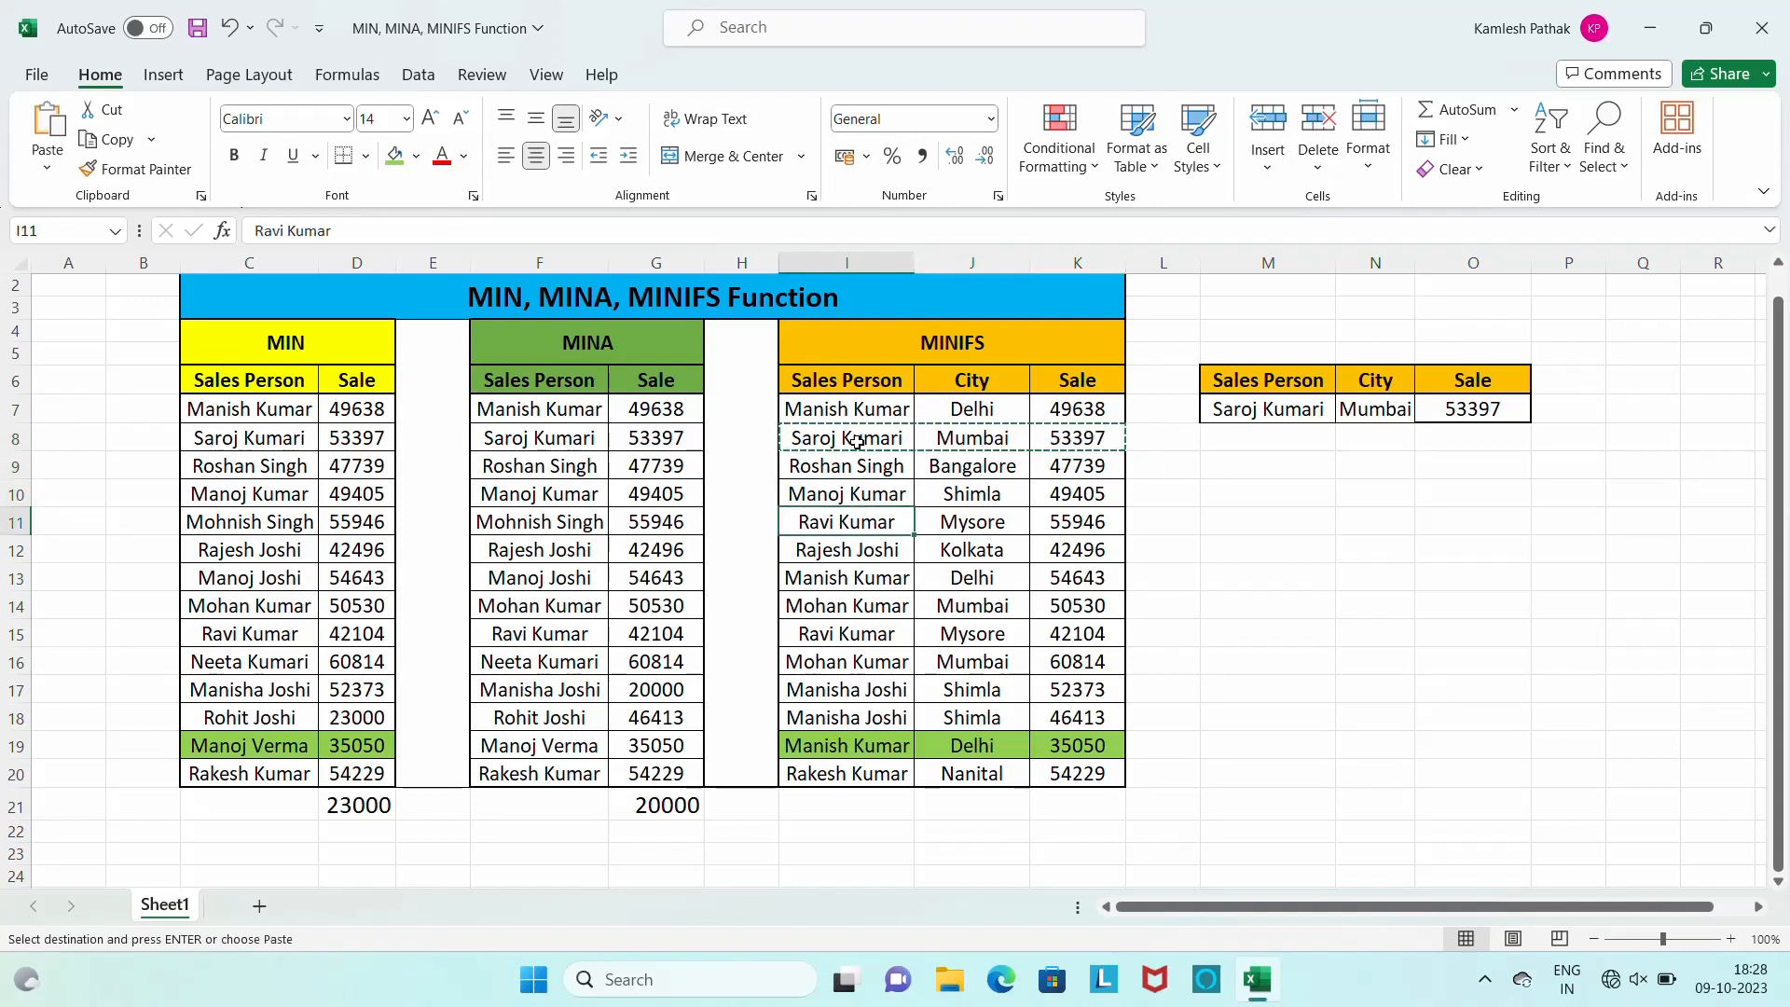
{"action": "key", "text": "ctrl+v"}
{"action": "key", "text": "Escape"}
Set the sale value in K11 to 20000.
{"action": "key", "text": "Right"}
{"action": "key", "text": "Right"}
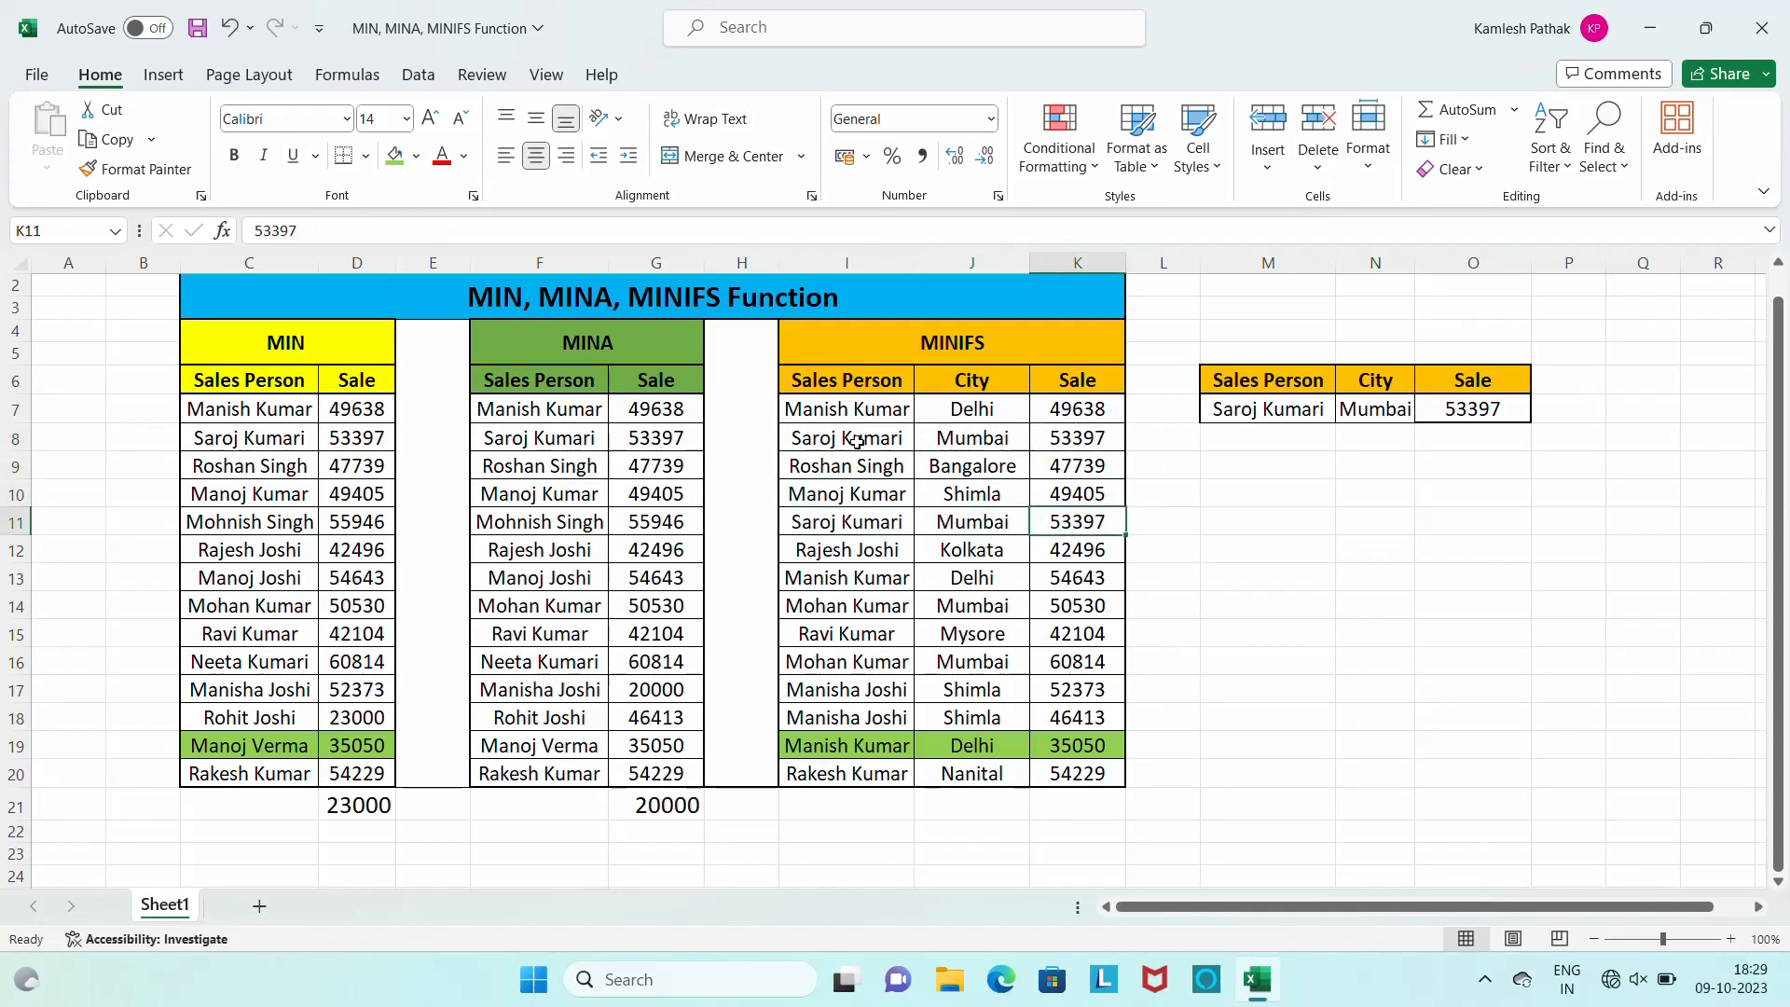
{"action": "type", "text": "20000"}
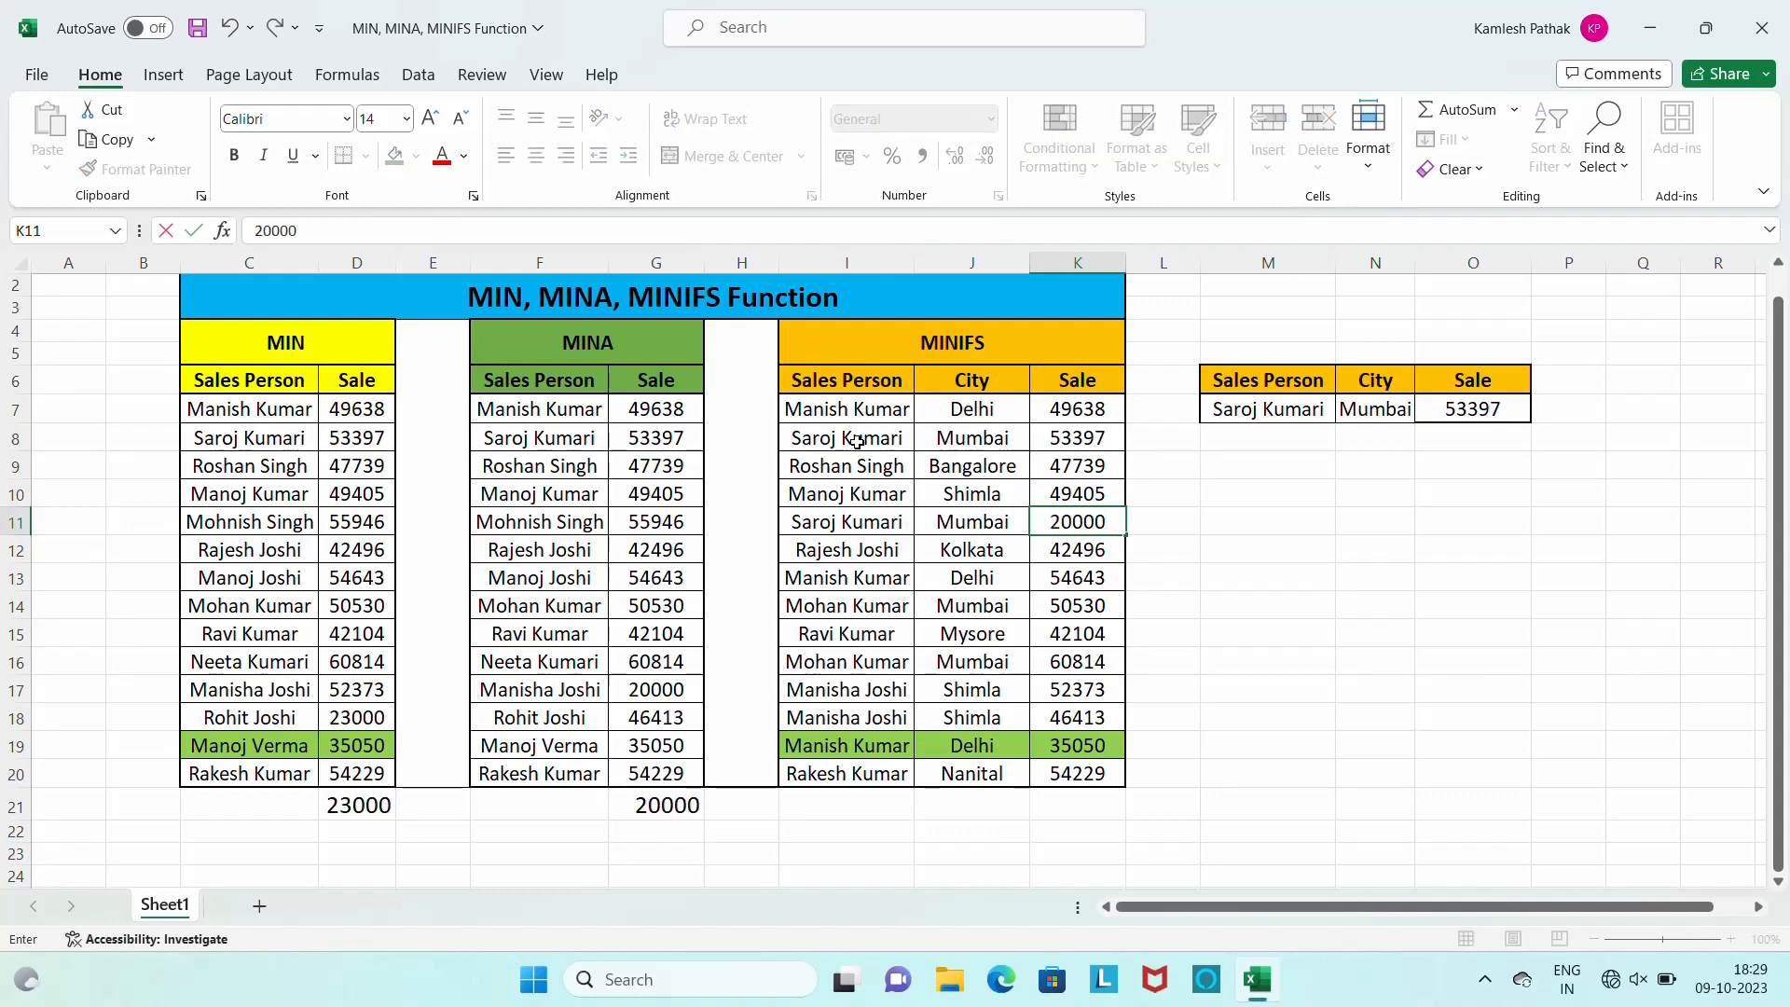
{"action": "key", "text": "Return"}
Check the MINIFS result in O7 against its sales person and city criteria in M7 and N7.
{"action": "key", "text": "Up"}
{"action": "key", "text": "Up"}
{"action": "key", "text": "Up"}
{"action": "key", "text": "Up"}
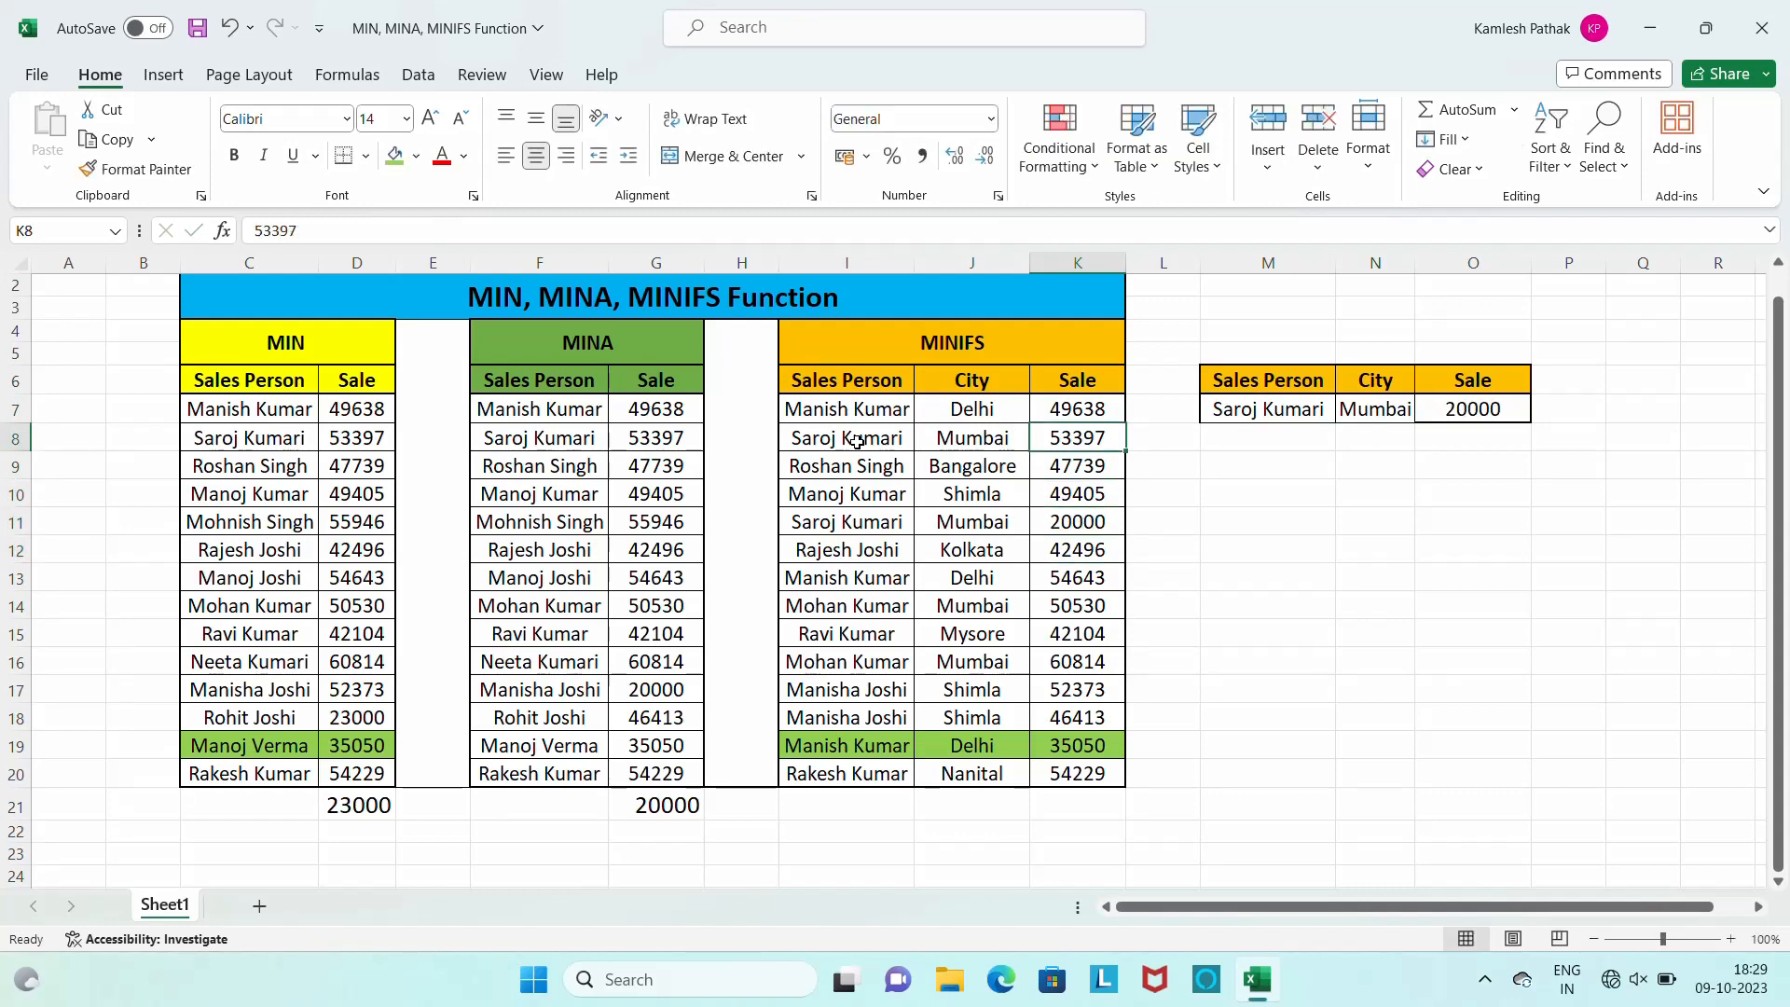
{"action": "key", "text": "Right"}
{"action": "key", "text": "Right"}
{"action": "key", "text": "Right"}
{"action": "key", "text": "Up"}
{"action": "key", "text": "Right"}
{"action": "key", "text": "Right"}
{"action": "key", "text": "Left"}
{"action": "key", "text": "Left"}
{"action": "key", "text": "Left"}
{"action": "key", "text": "Left"}
{"action": "key", "text": "Left"}
{"action": "key", "text": "Left"}
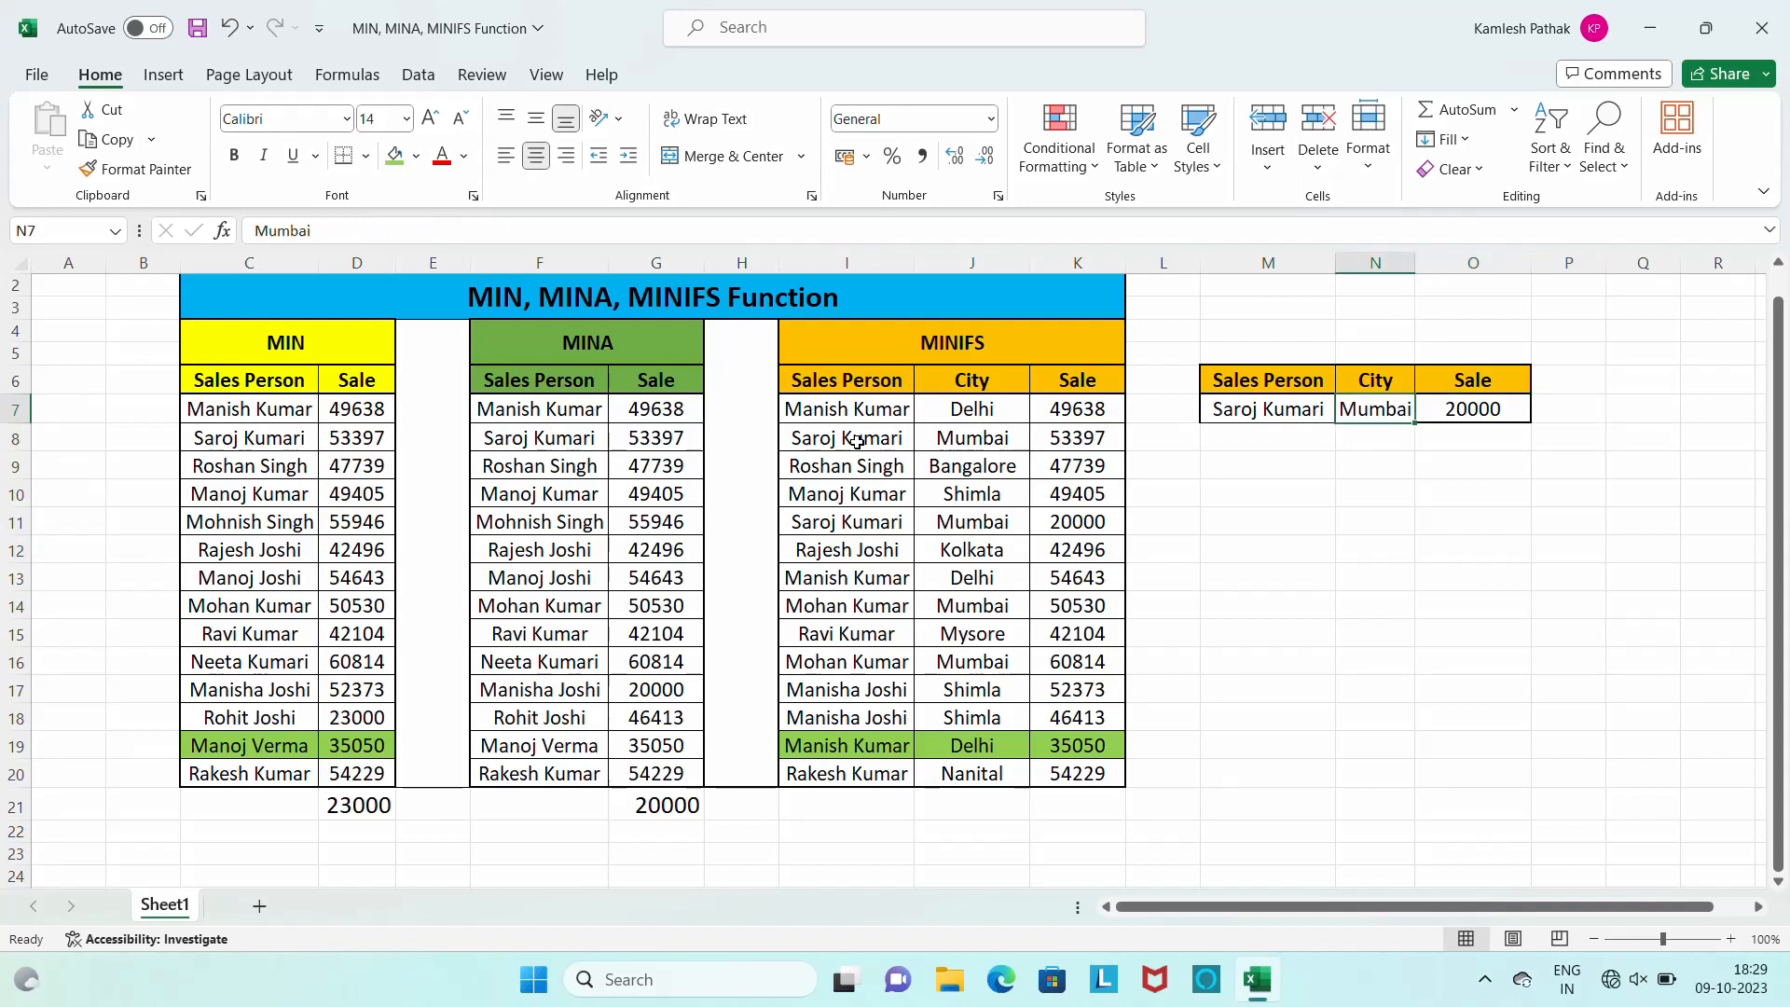
{"action": "key", "text": "Right"}
{"action": "key", "text": "Right"}
{"action": "key", "text": "Right"}
{"action": "key", "text": "Right"}
{"action": "left_click", "coordinate": [1268, 408]}
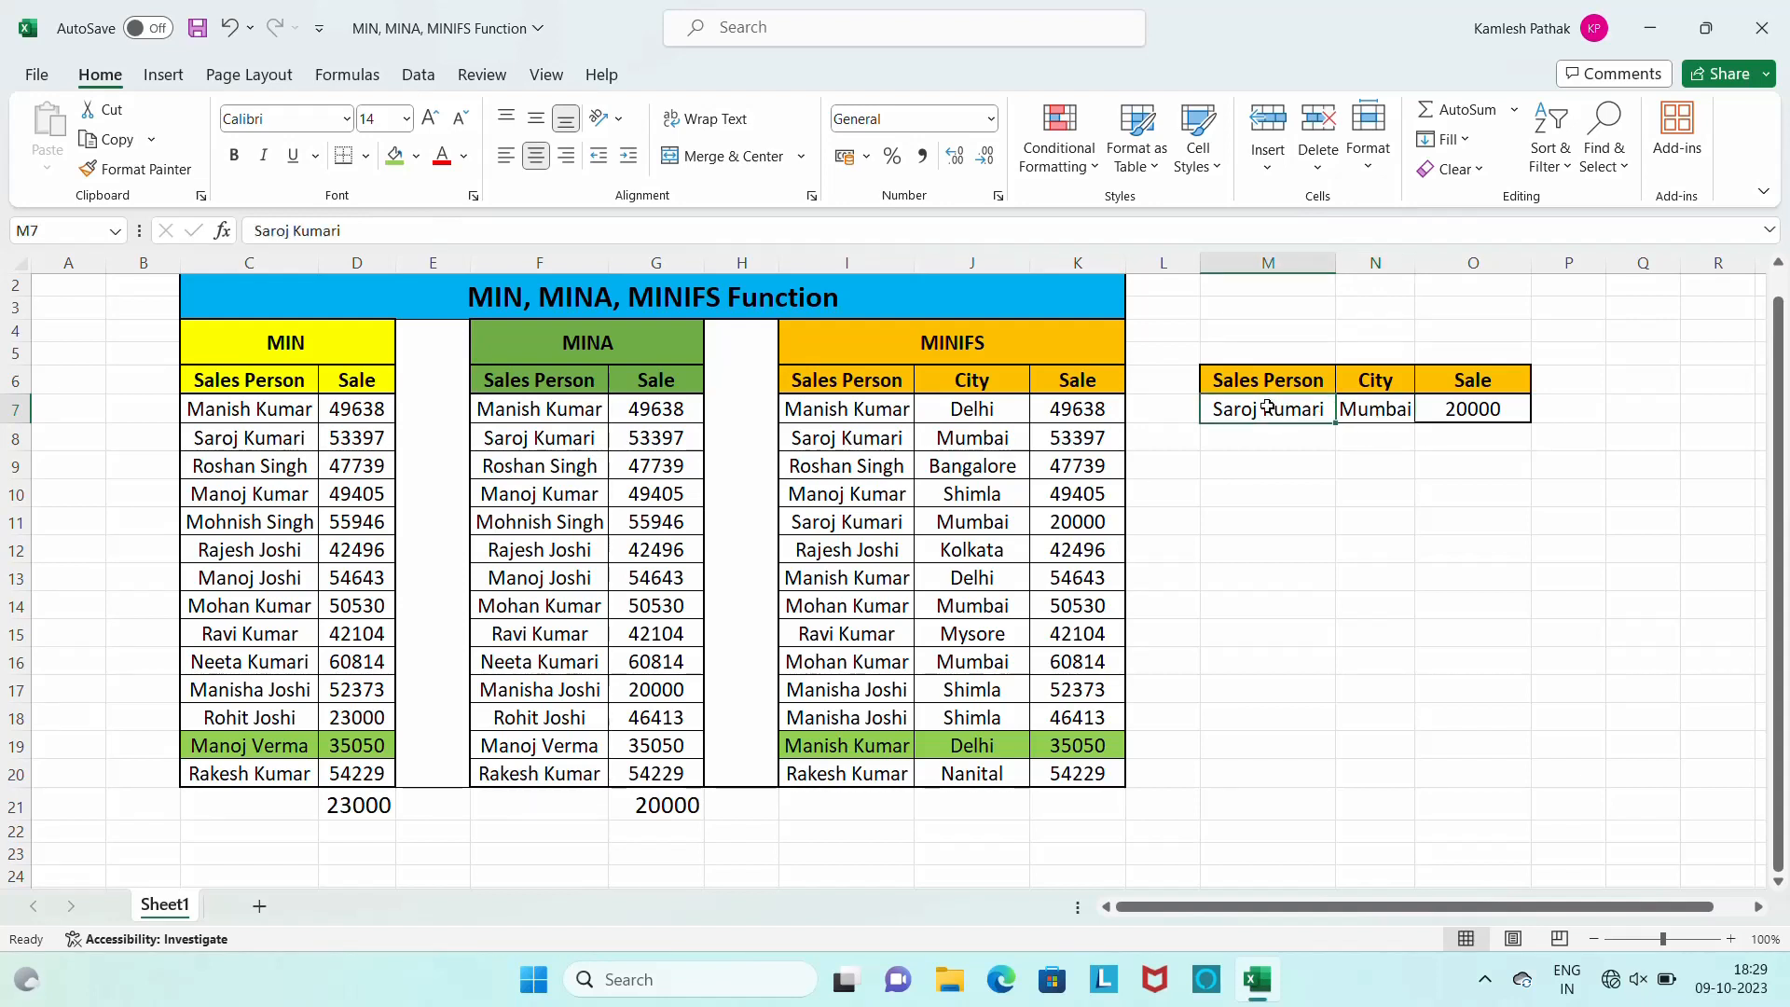
{"action": "left_click", "coordinate": [1373, 403]}
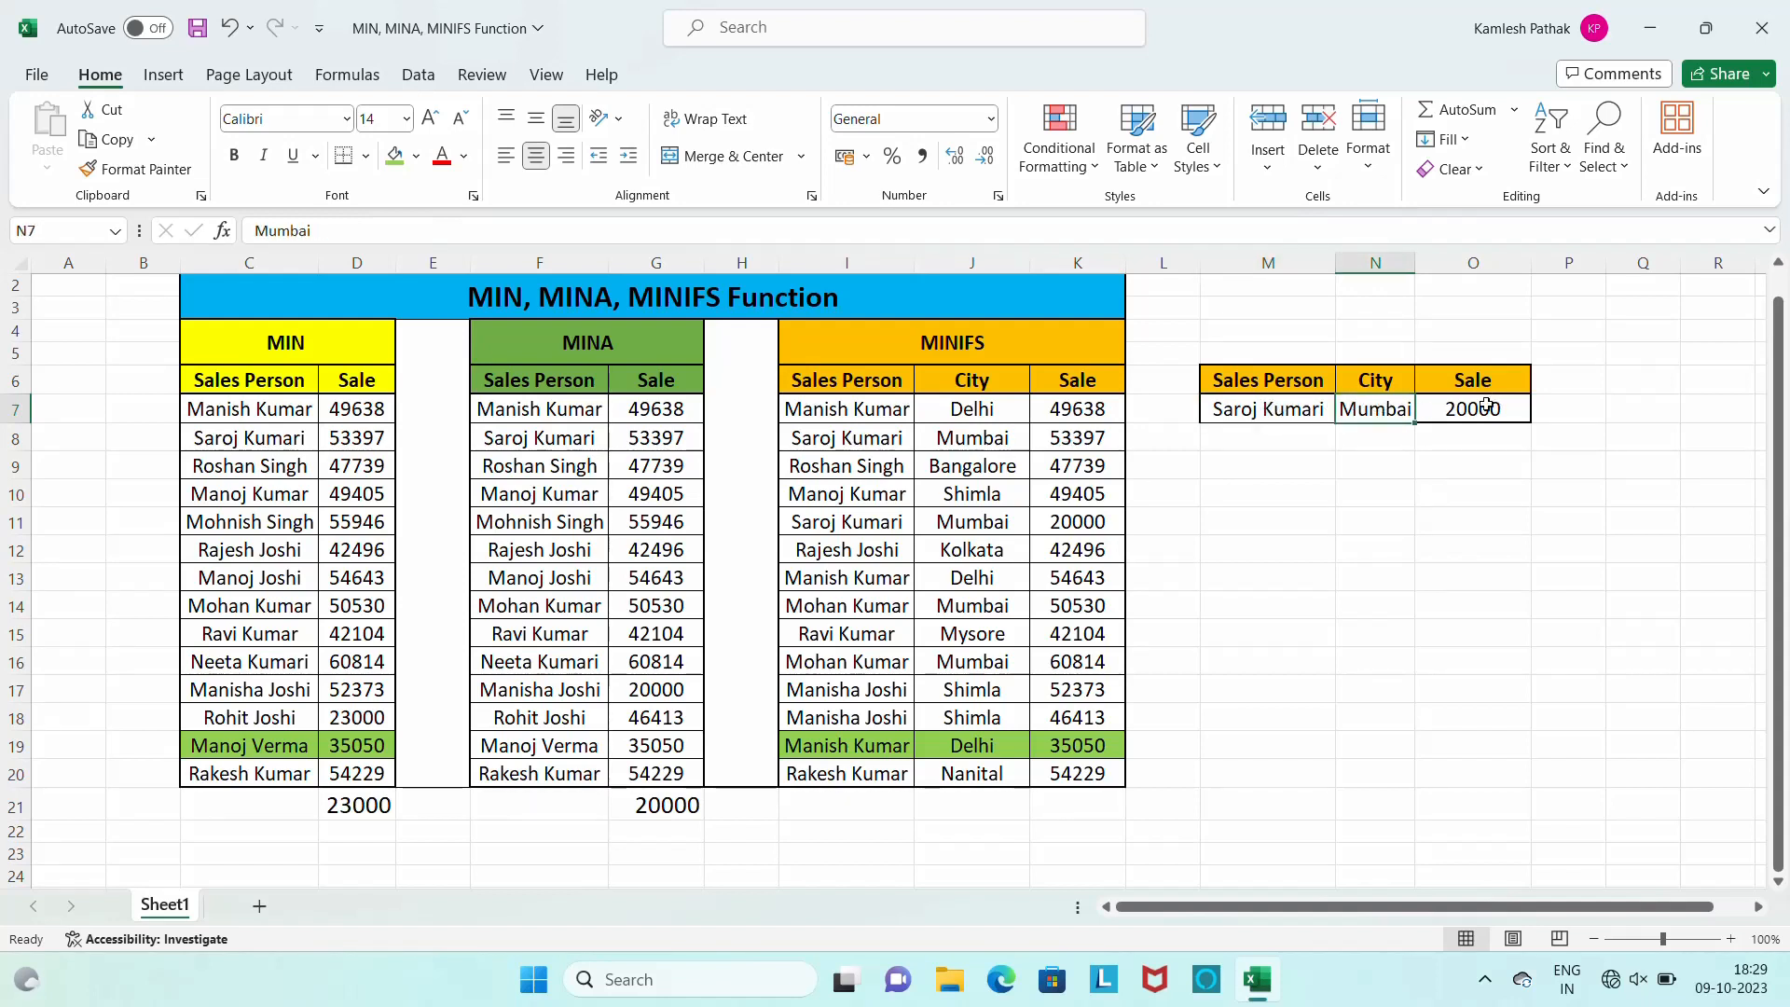
{"action": "left_click", "coordinate": [1243, 449]}
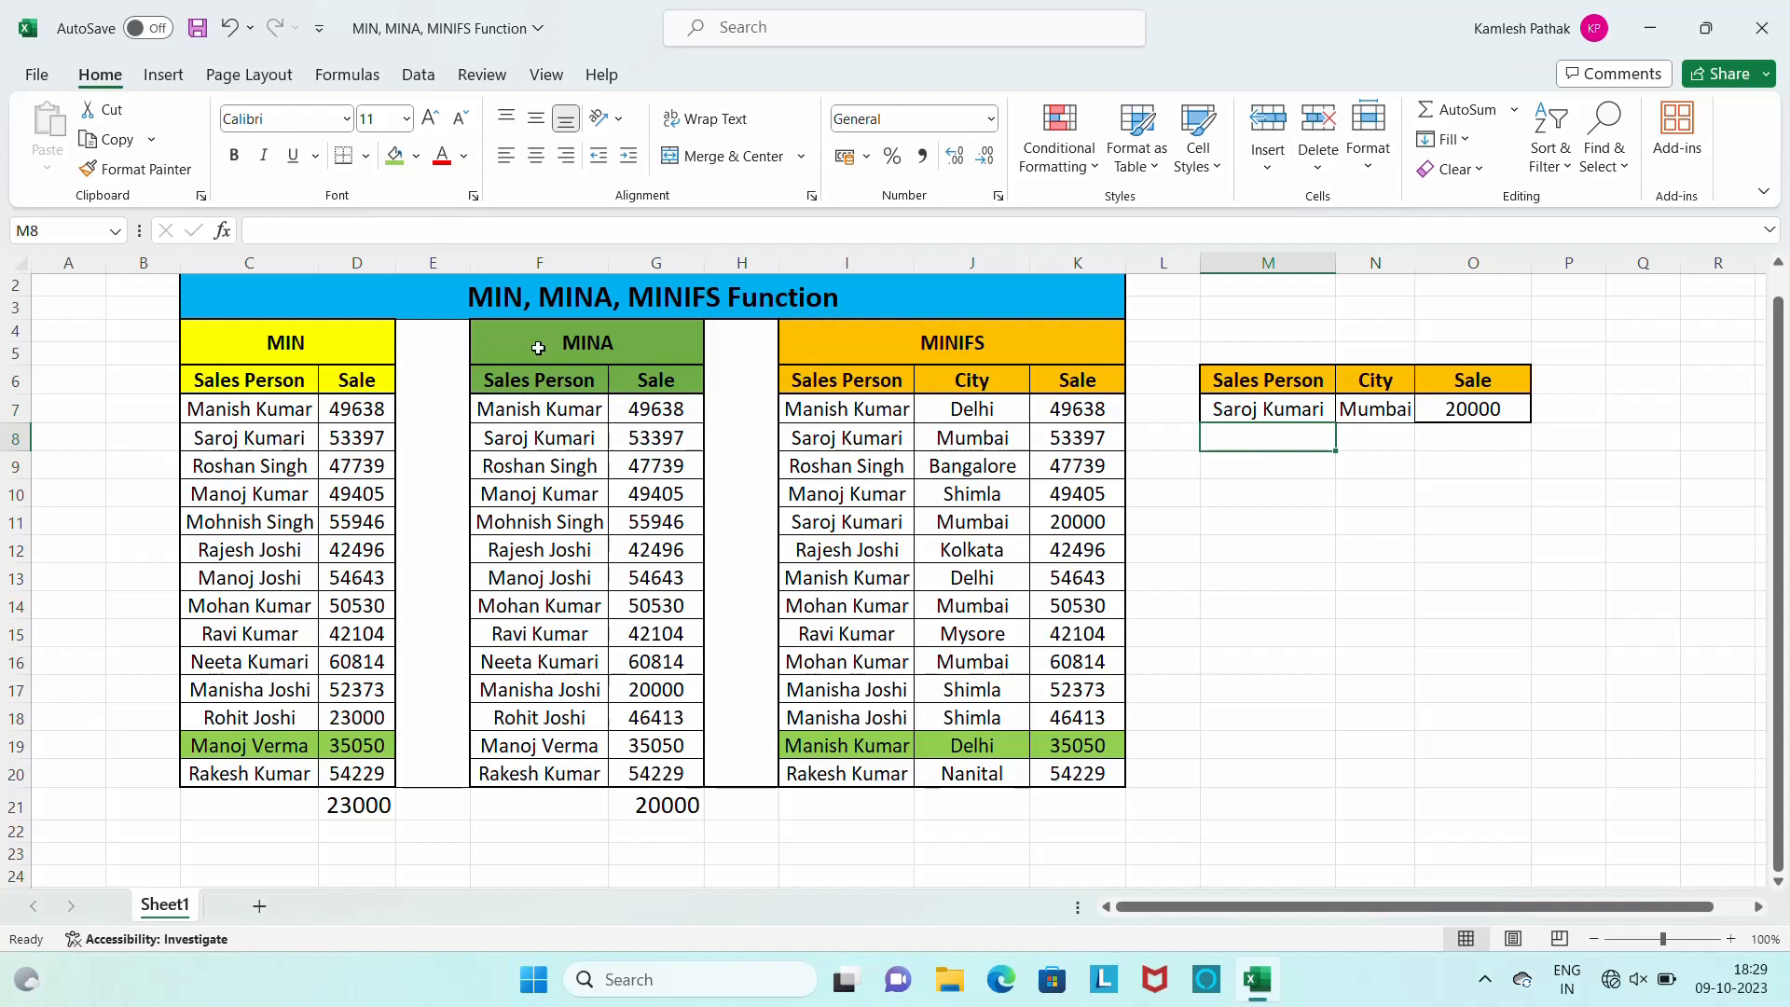
Review the MIN and MINA tables along with their formula results in D21 and G21.
{"action": "left_click", "coordinate": [355, 341]}
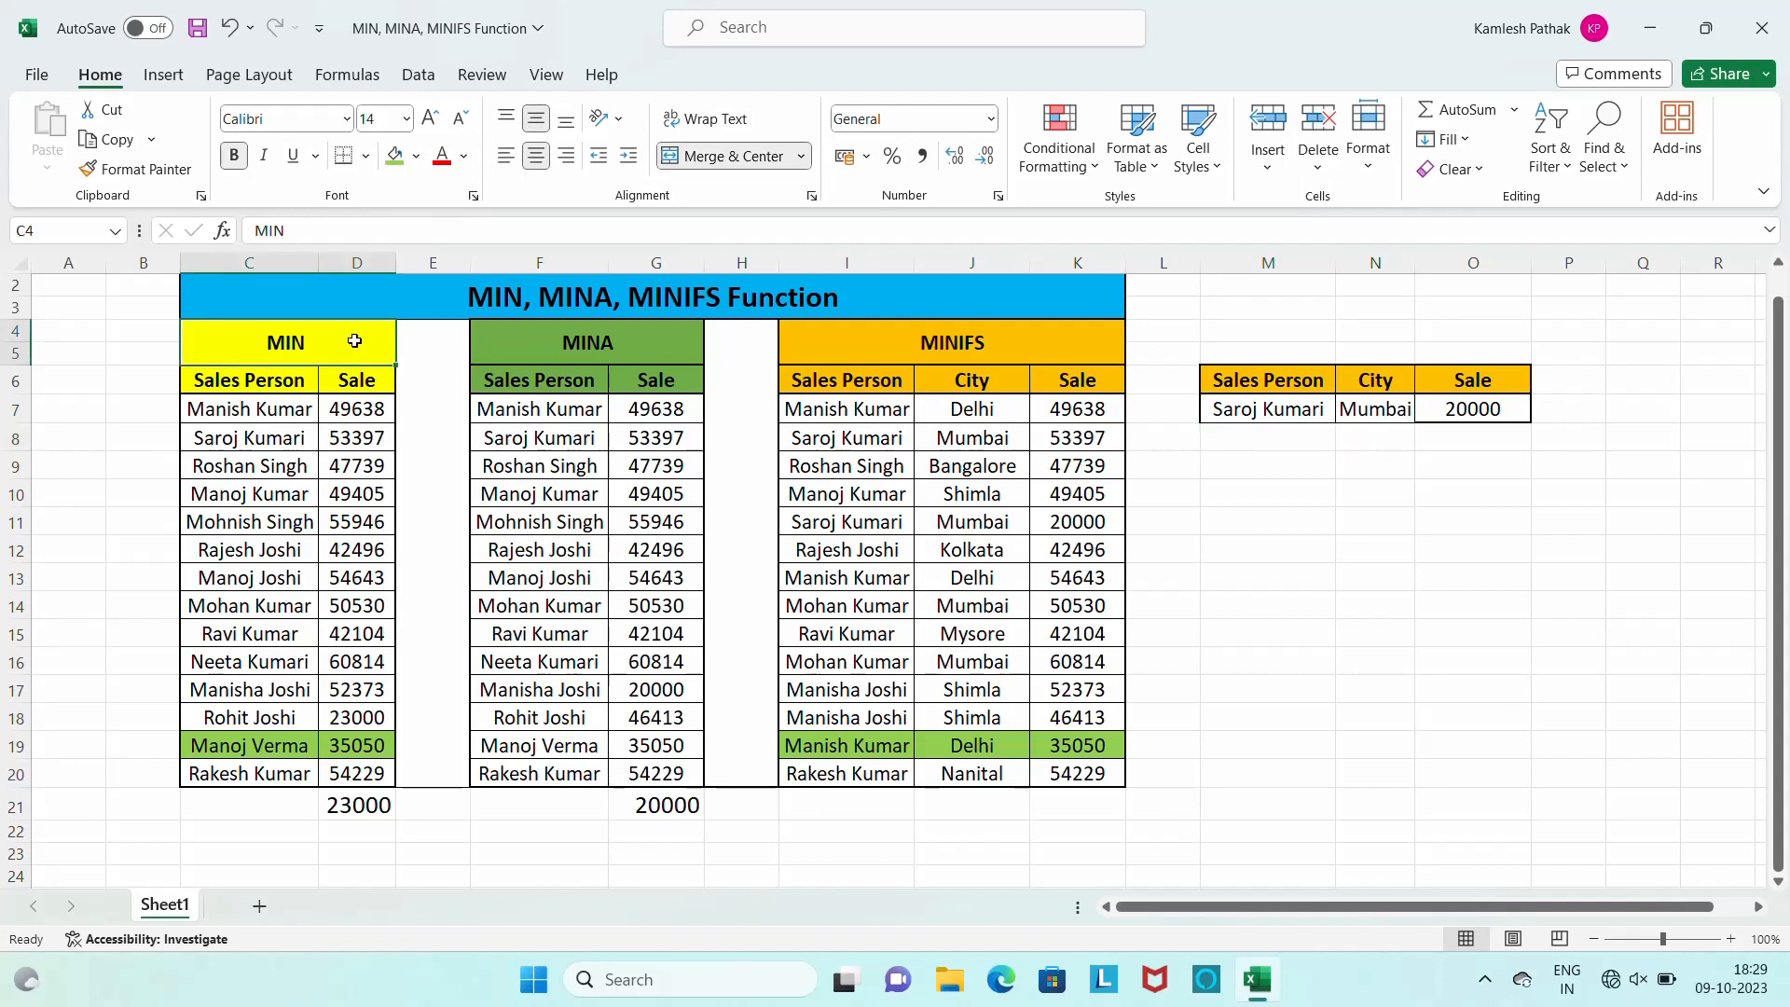
{"action": "left_click", "coordinate": [352, 808]}
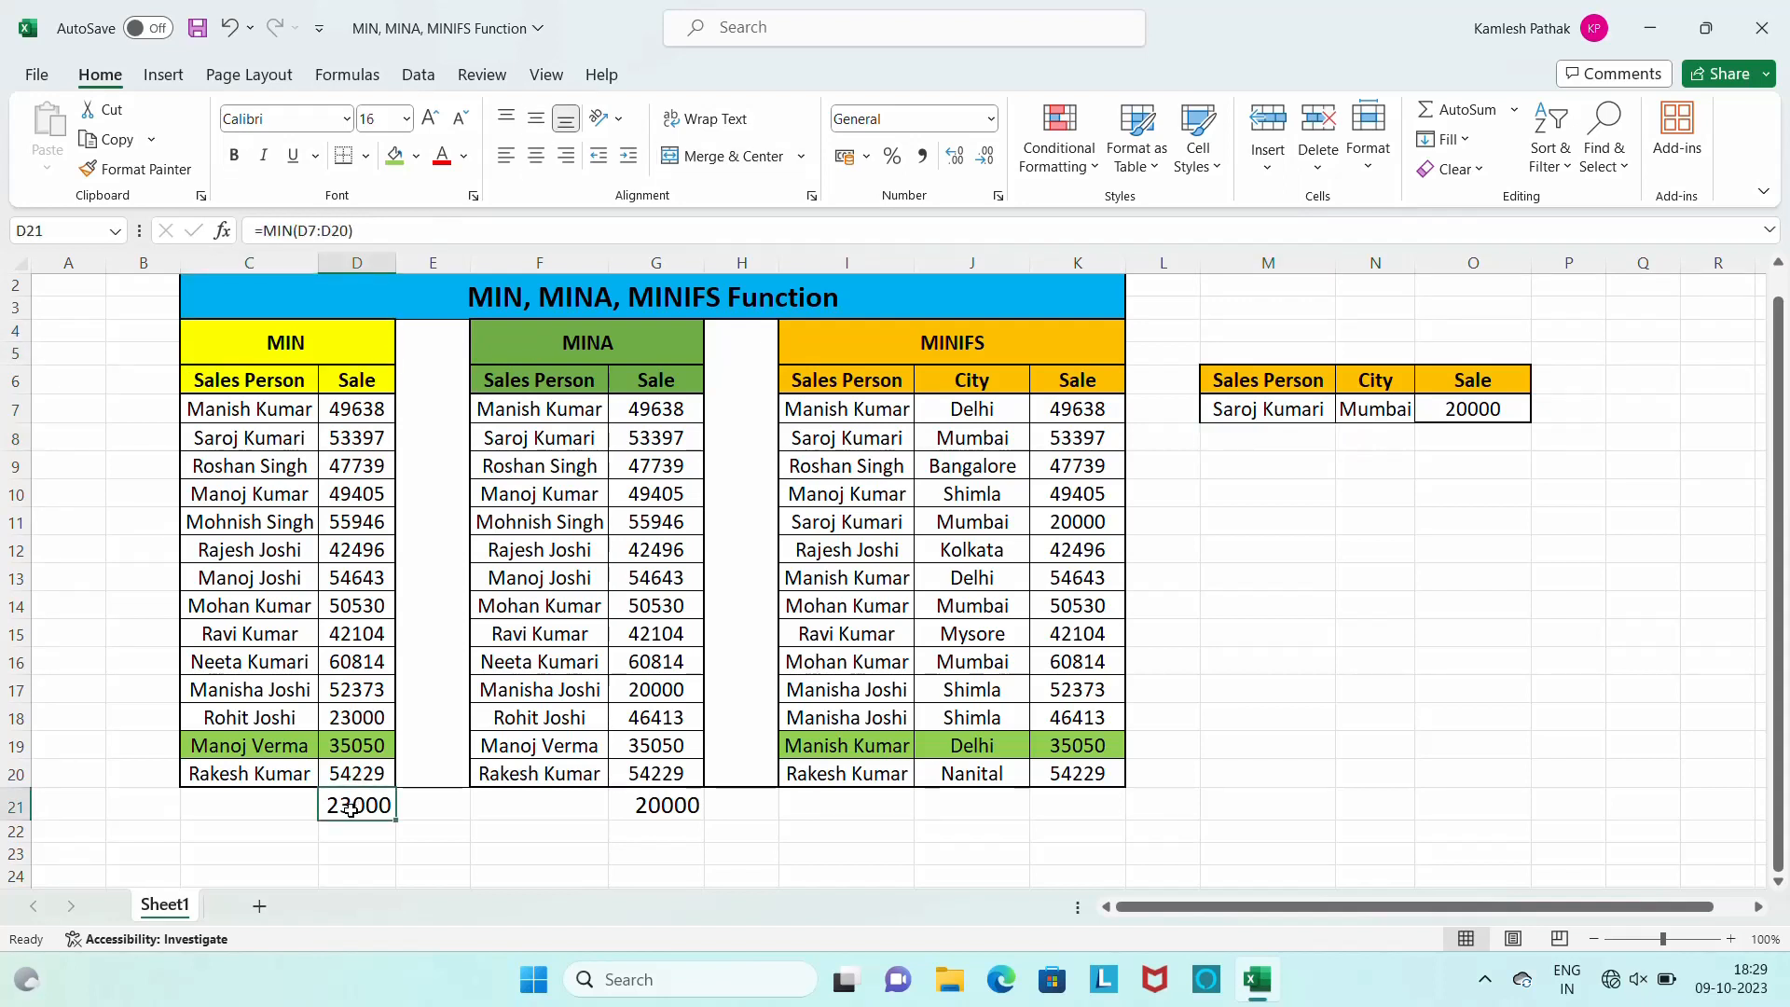
{"action": "left_click", "coordinate": [618, 353]}
{"action": "left_click", "coordinate": [641, 527]}
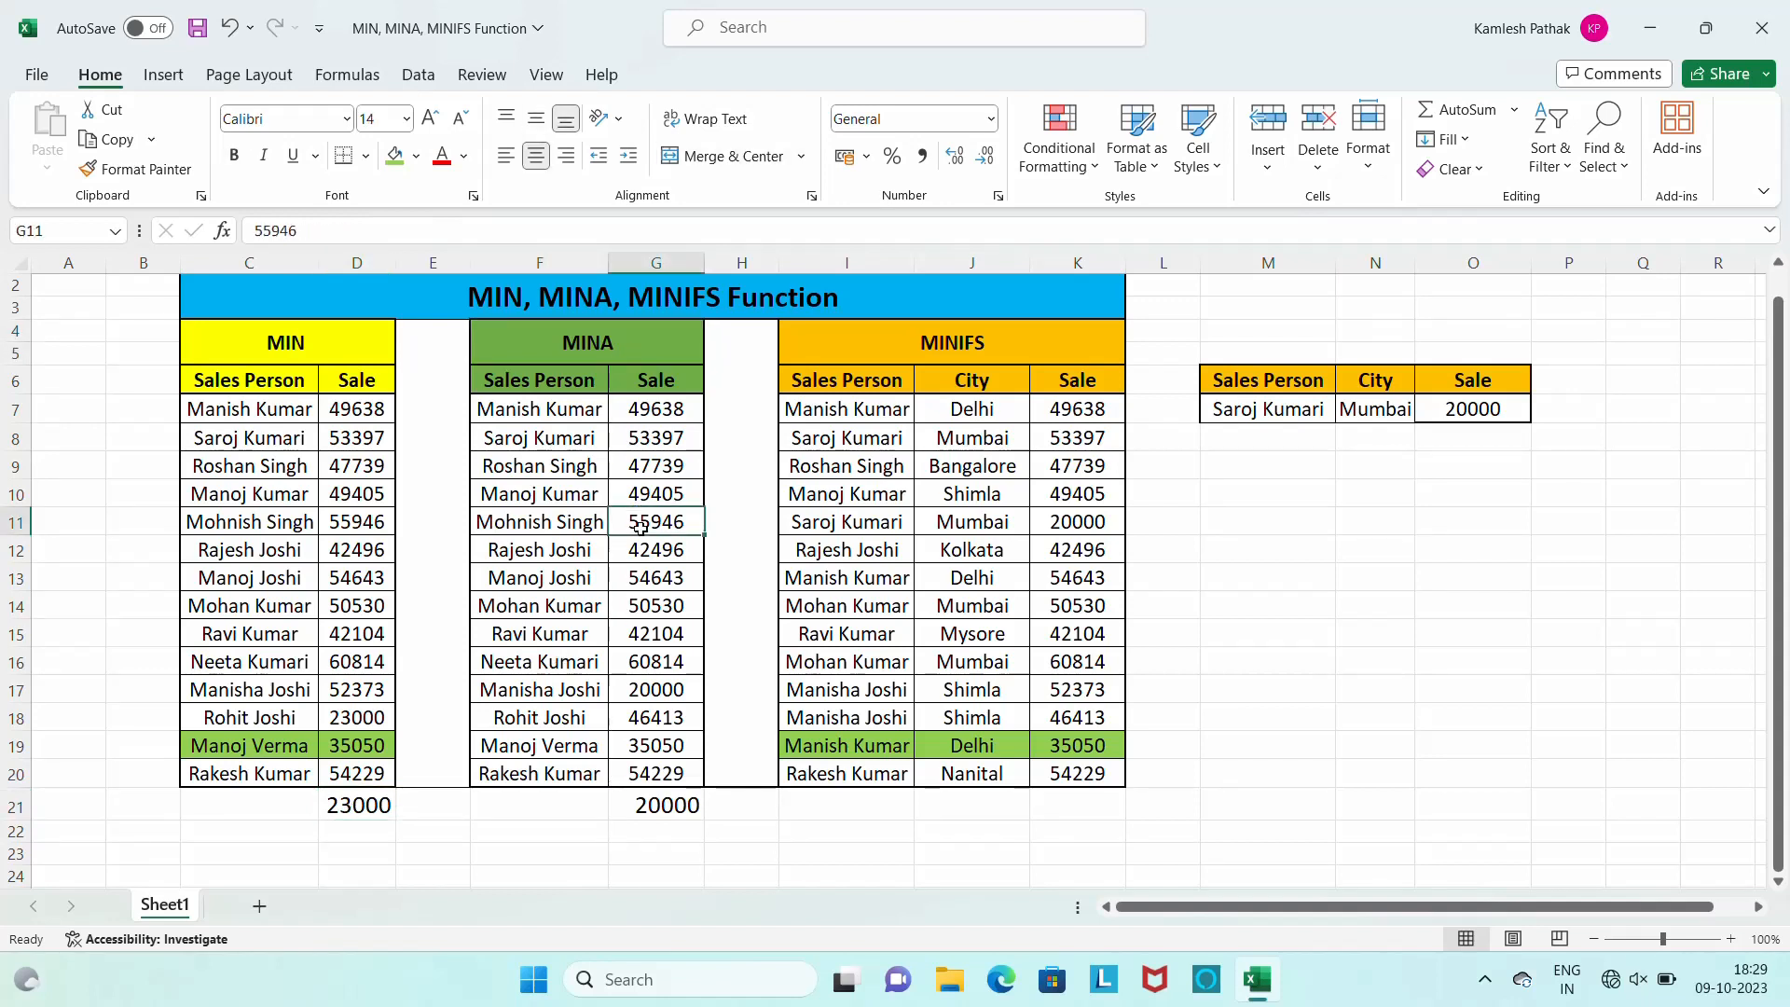
{"action": "key", "text": "Down"}
{"action": "key", "text": "Down"}
{"action": "key", "text": "Down"}
{"action": "key", "text": "Down"}
{"action": "key", "text": "Down"}
{"action": "key", "text": "Down"}
{"action": "key", "text": "Down"}
{"action": "key", "text": "Down"}
{"action": "key", "text": "Down"}
{"action": "key", "text": "Down"}
{"action": "key", "text": "Left"}
{"action": "key", "text": "Left"}
{"action": "key", "text": "Left"}
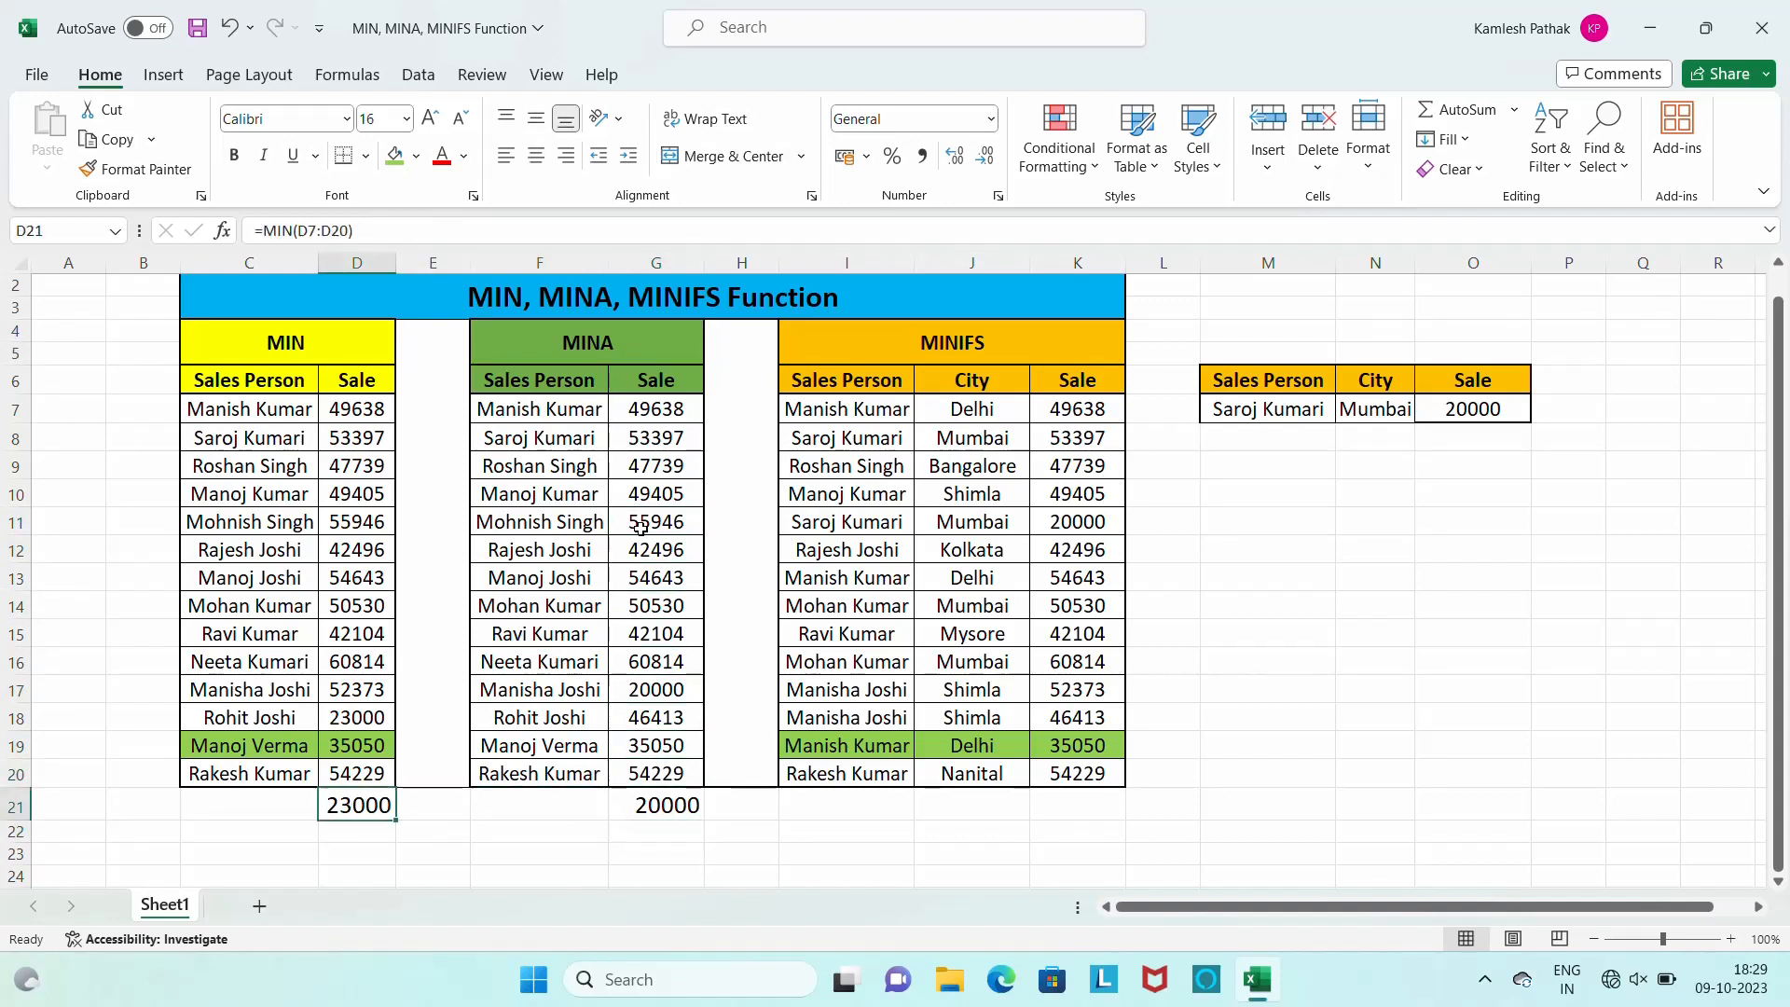
{"action": "key", "text": "Right"}
{"action": "key", "text": "Right"}
{"action": "key", "text": "Right"}
{"action": "key", "text": "Up"}
{"action": "key", "text": "Up"}
{"action": "key", "text": "Up"}
{"action": "key", "text": "Up"}
{"action": "key", "text": "Up"}
{"action": "key", "text": "Up"}
{"action": "key", "text": "Up"}
{"action": "key", "text": "Up"}
{"action": "key", "text": "Up"}
{"action": "key", "text": "Up"}
{"action": "key", "text": "Up"}
{"action": "key", "text": "Up"}
{"action": "key", "text": "Up"}
{"action": "key", "text": "Up"}
{"action": "key", "text": "Up"}
{"action": "key", "text": "Up"}
{"action": "key", "text": "Up"}
{"action": "key", "text": "Up"}
{"action": "key", "text": "Up"}
{"action": "key", "text": "Up"}
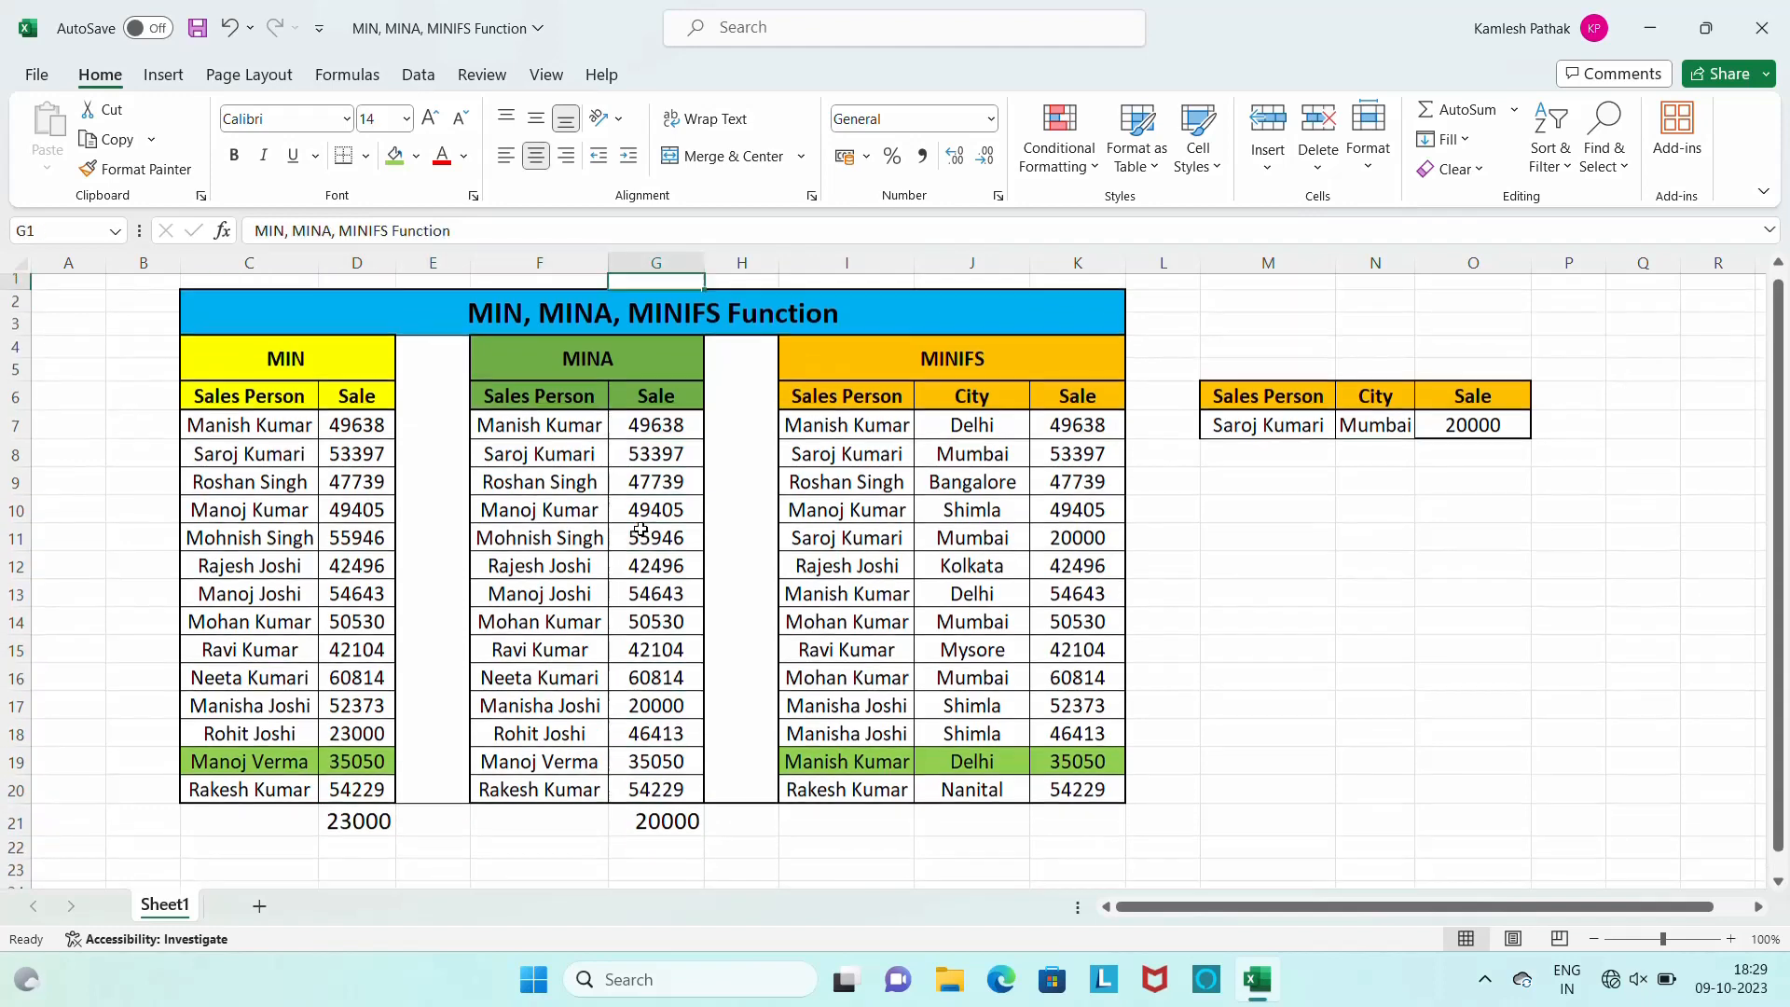
Review the MINIFS table, the criteria in M7 and N7, and the formula in O7.
{"action": "key", "text": "Down"}
{"action": "key", "text": "Down"}
{"action": "key", "text": "Down"}
{"action": "key", "text": "Down"}
{"action": "key", "text": "Down"}
{"action": "key", "text": "Down"}
{"action": "key", "text": "Right"}
{"action": "key", "text": "Right"}
{"action": "key", "text": "Right"}
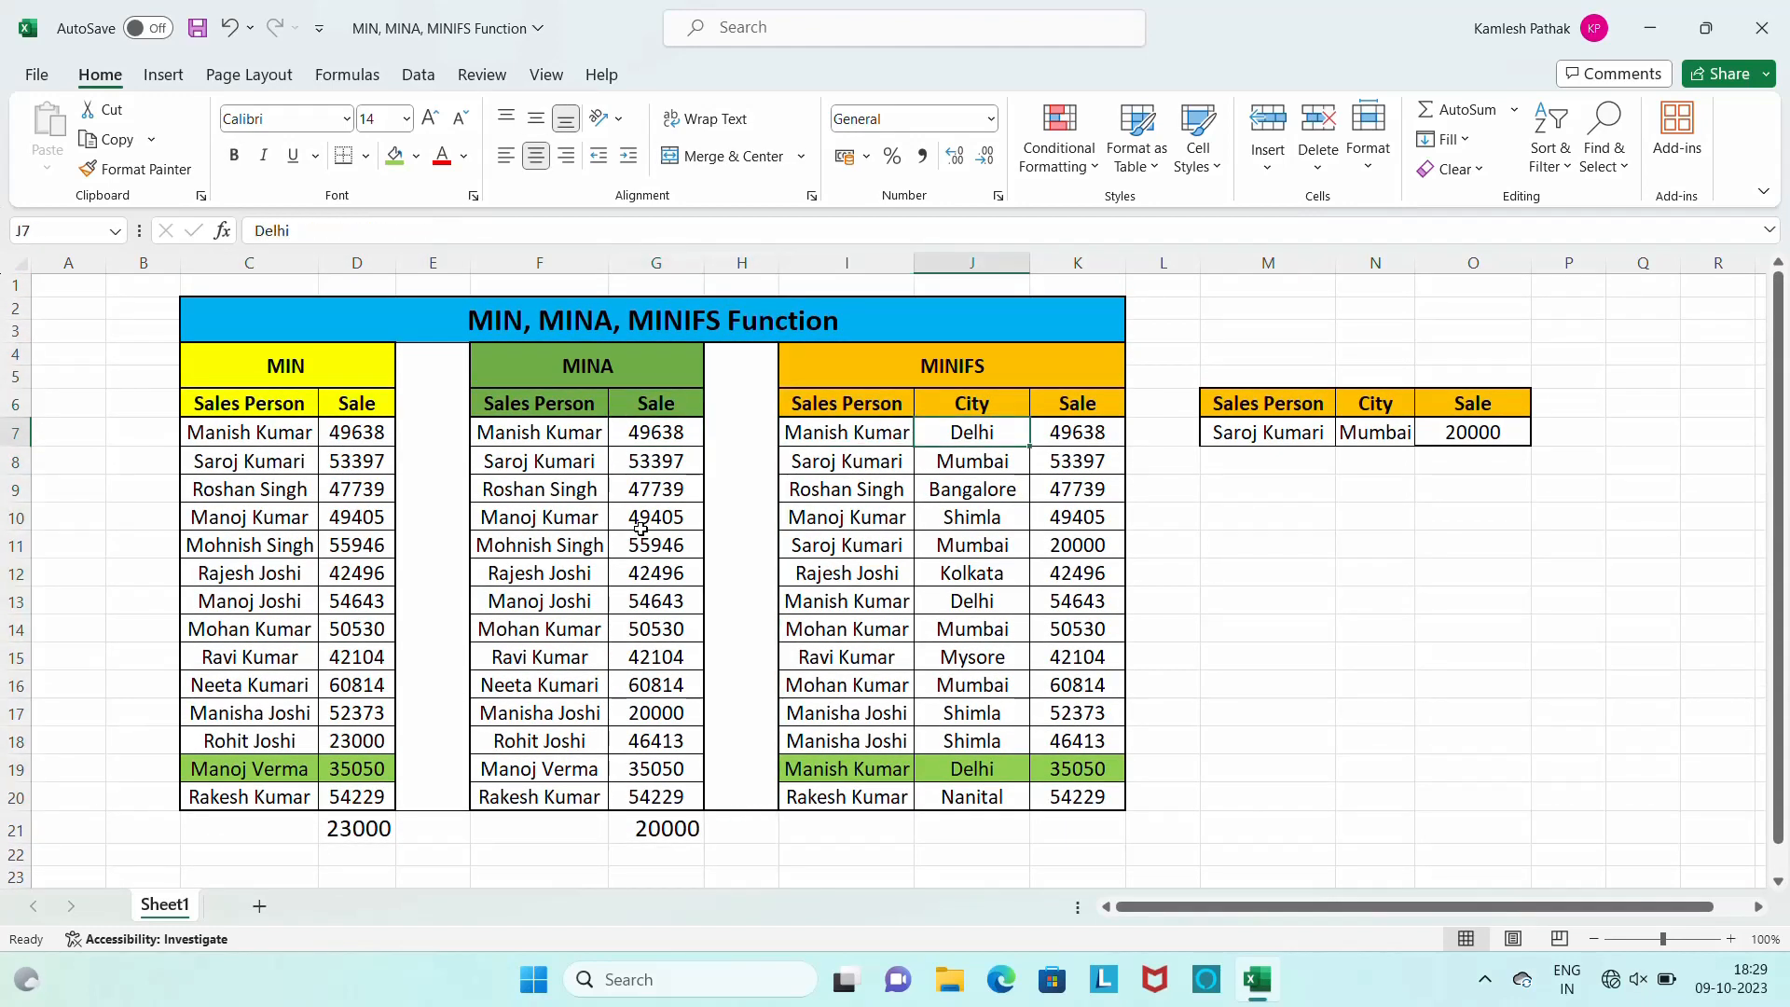
{"action": "left_click", "coordinate": [1273, 436]}
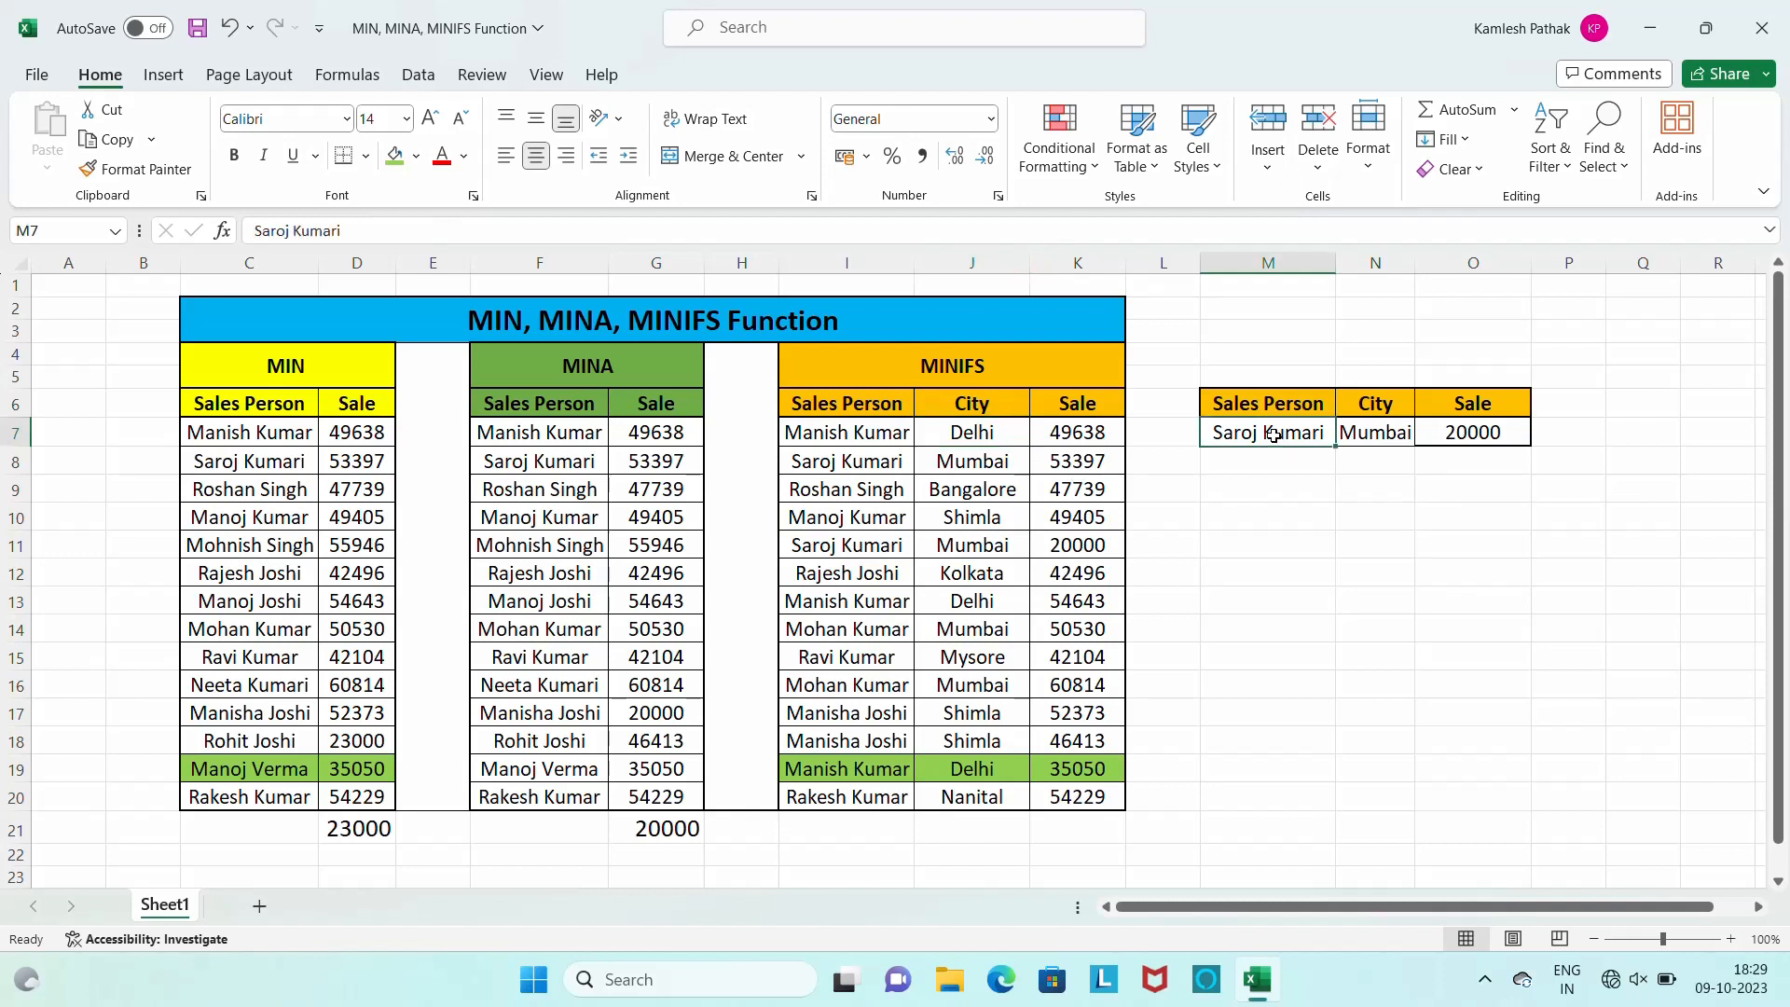
{"action": "key", "text": "Right"}
{"action": "key", "text": "Right"}
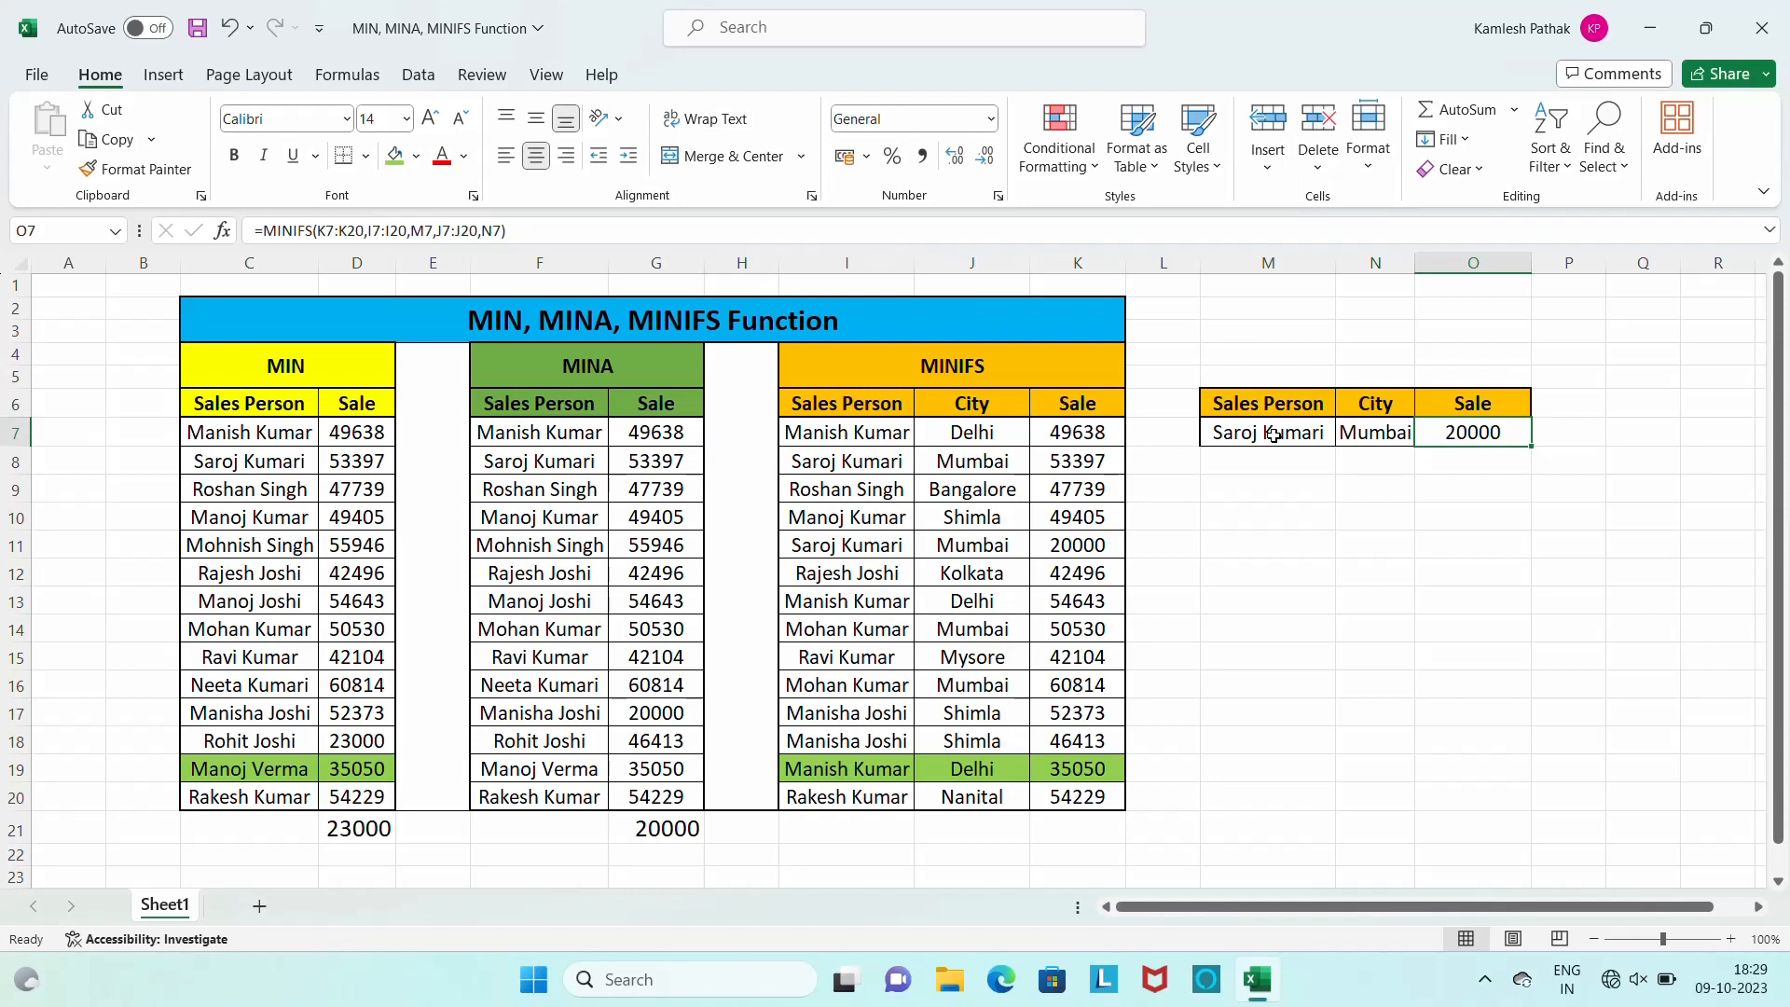
{"action": "left_click", "coordinate": [255, 325]}
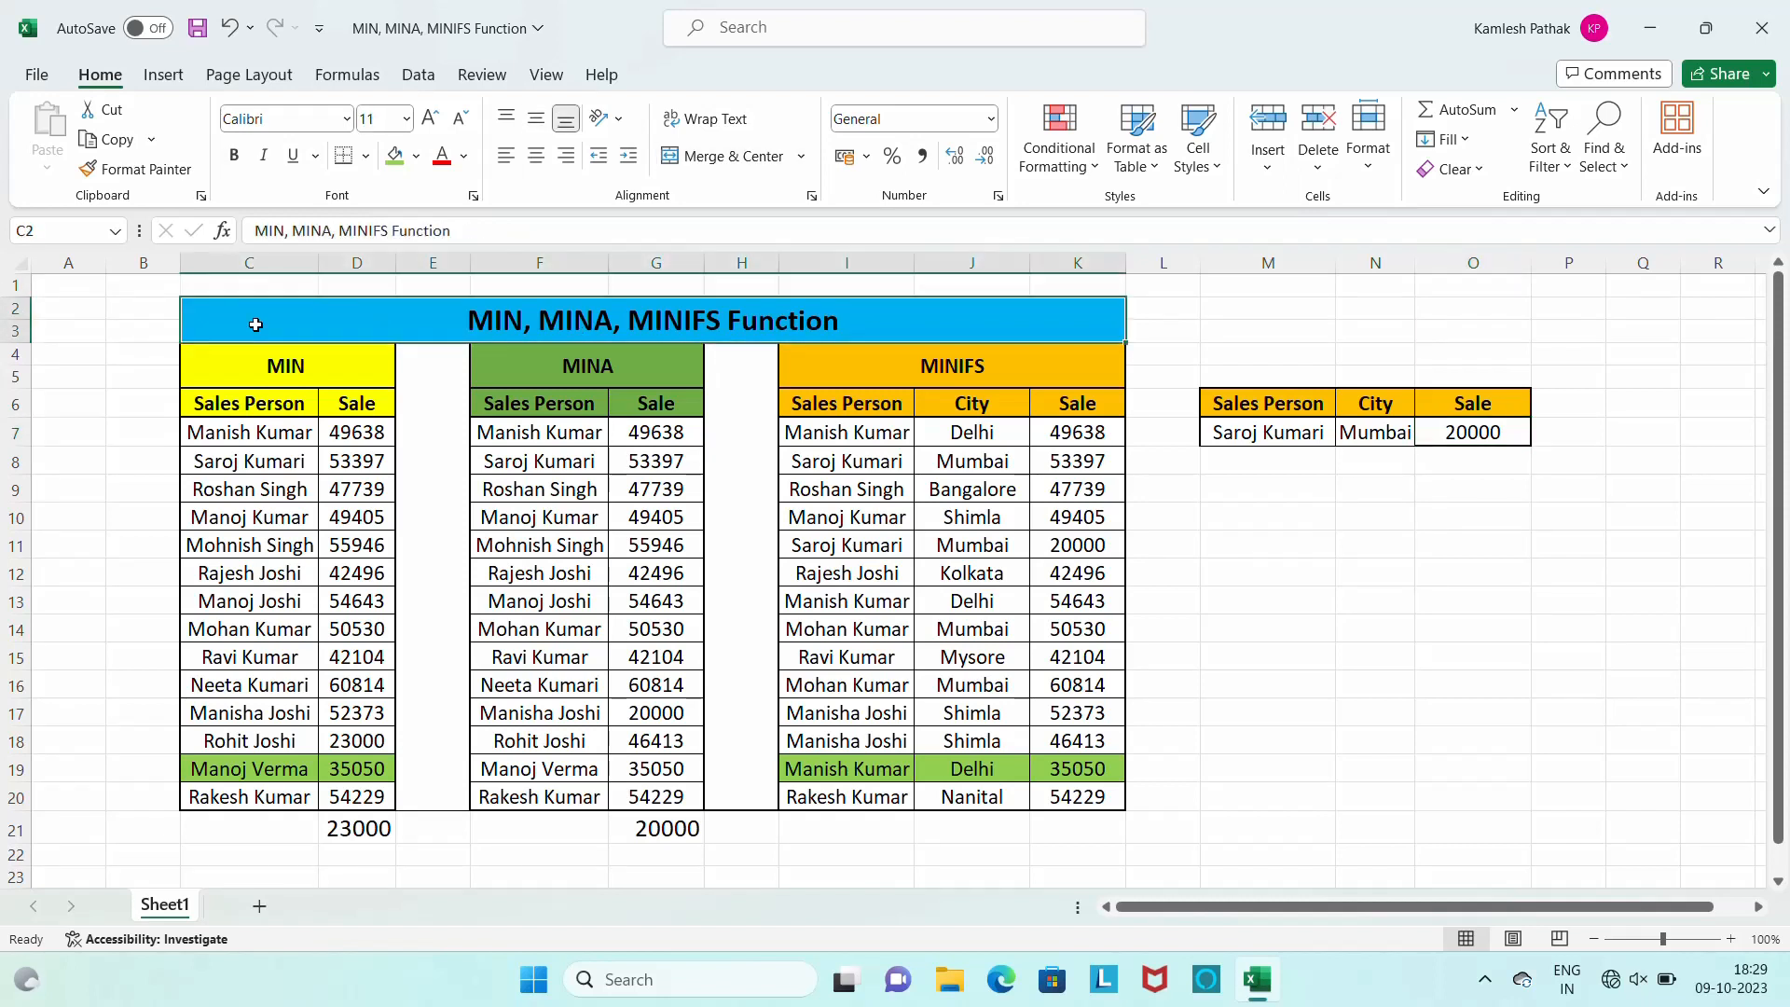
{"action": "key", "text": "Down"}
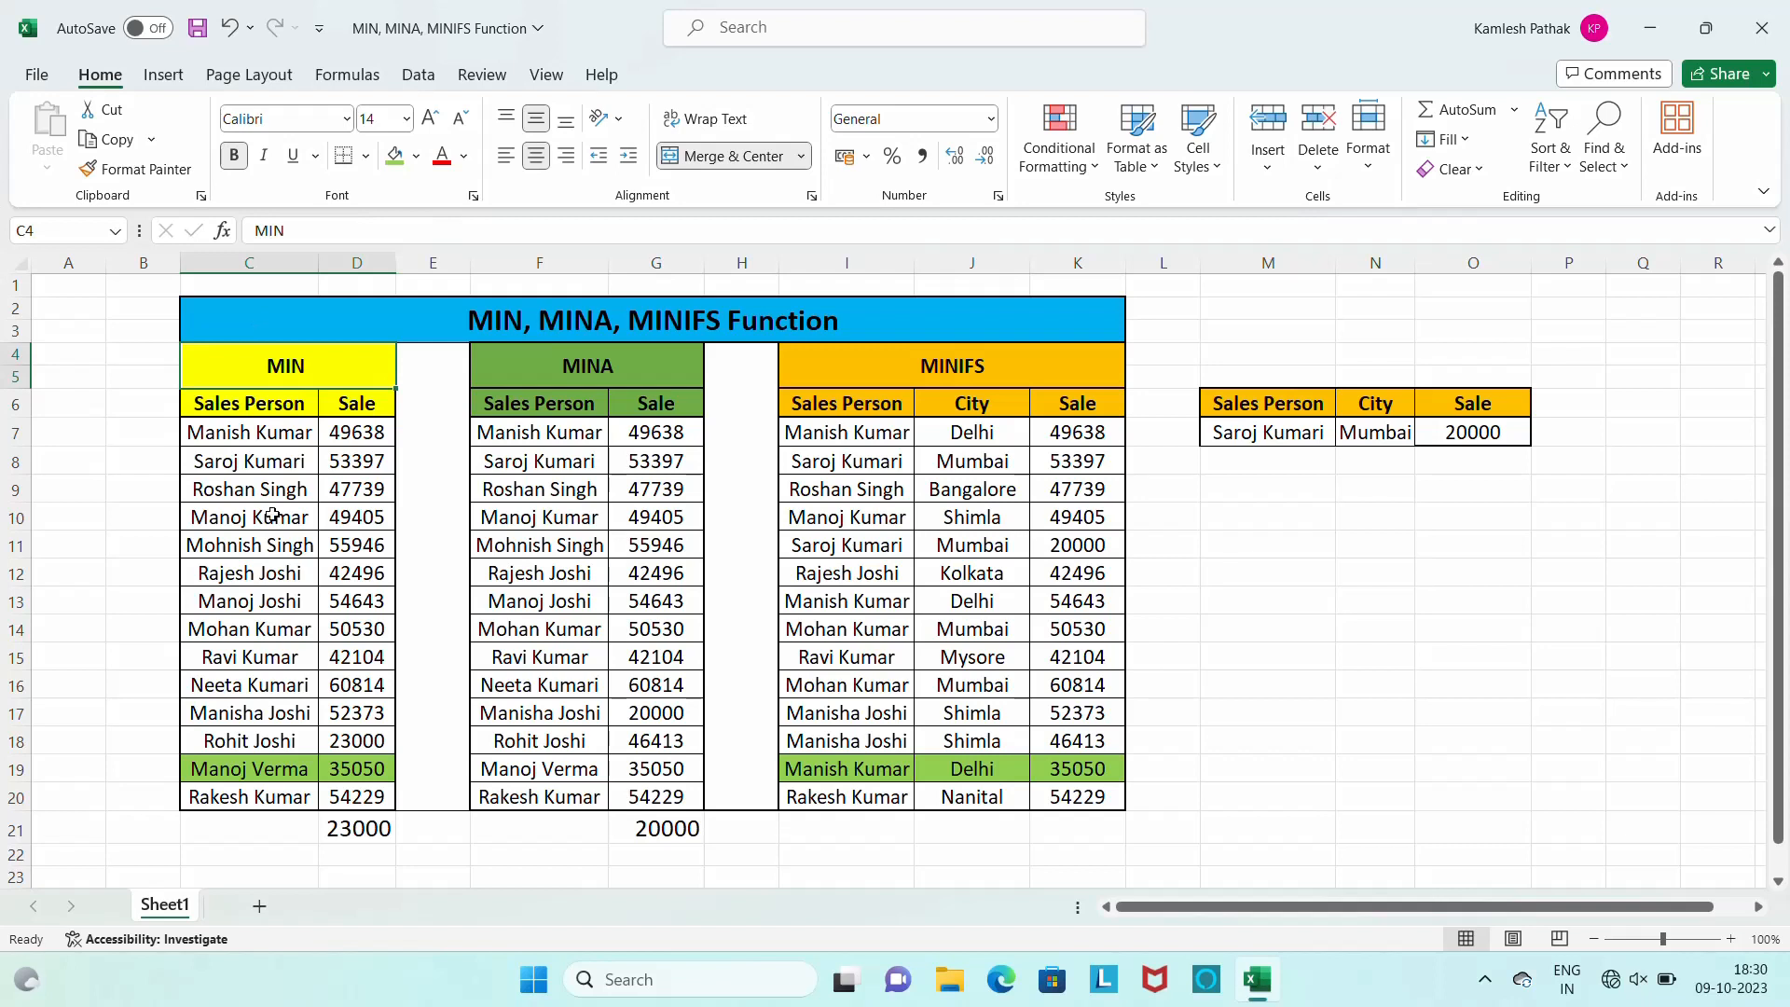
{"action": "left_click", "coordinate": [1481, 982]}
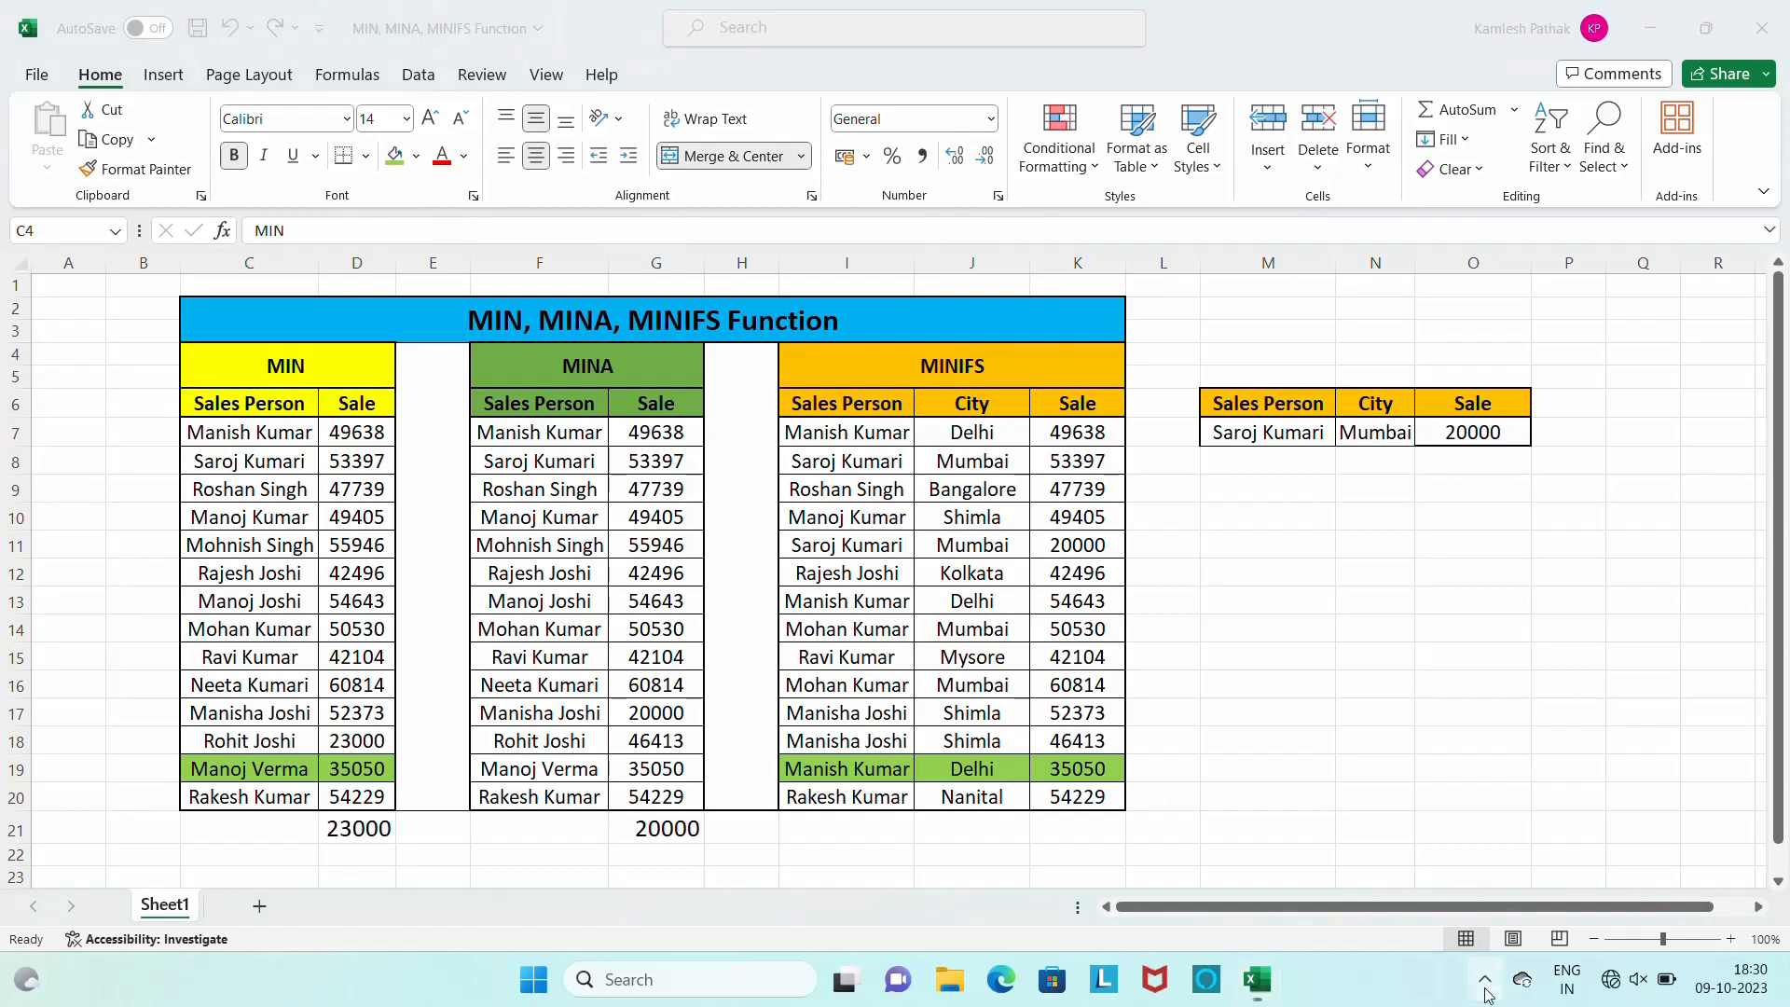
{"action": "left_click", "coordinate": [1400, 905]}
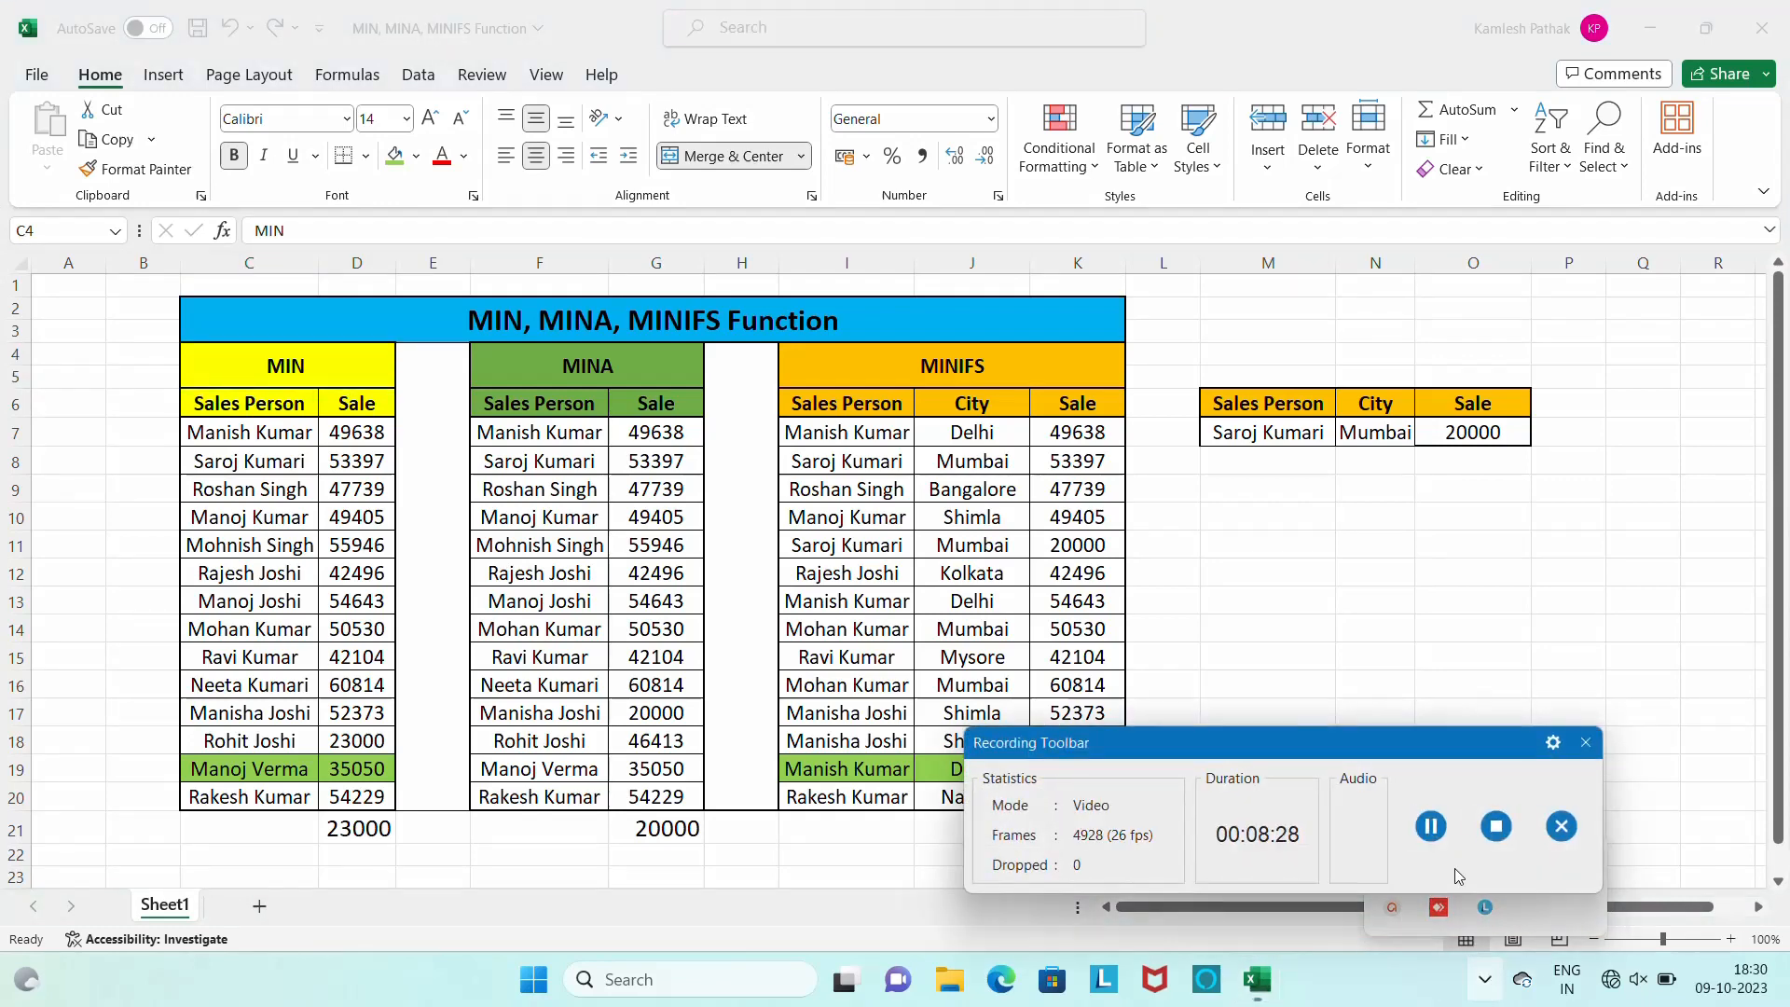